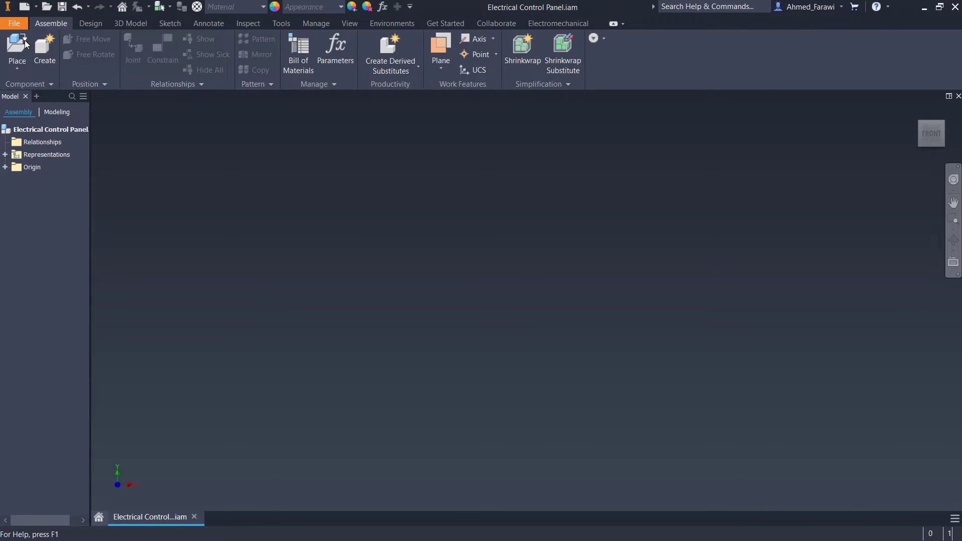
- Load nsycrn64200p_01.ipt from Inventor > Electrical > 40x60x20 mount wall box for placement
{"action": "left_click", "coordinate": [25, 40]}
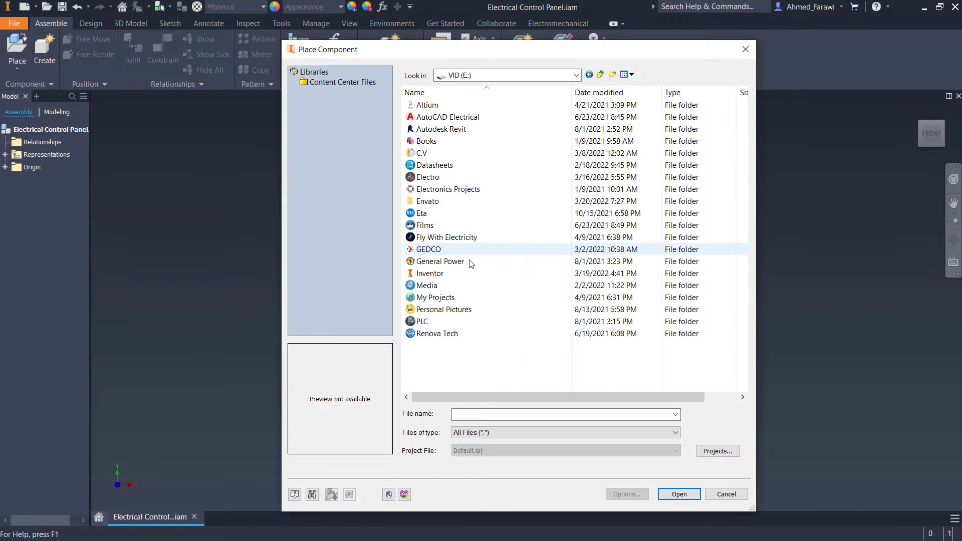
{"action": "double_click", "coordinate": [463, 272]}
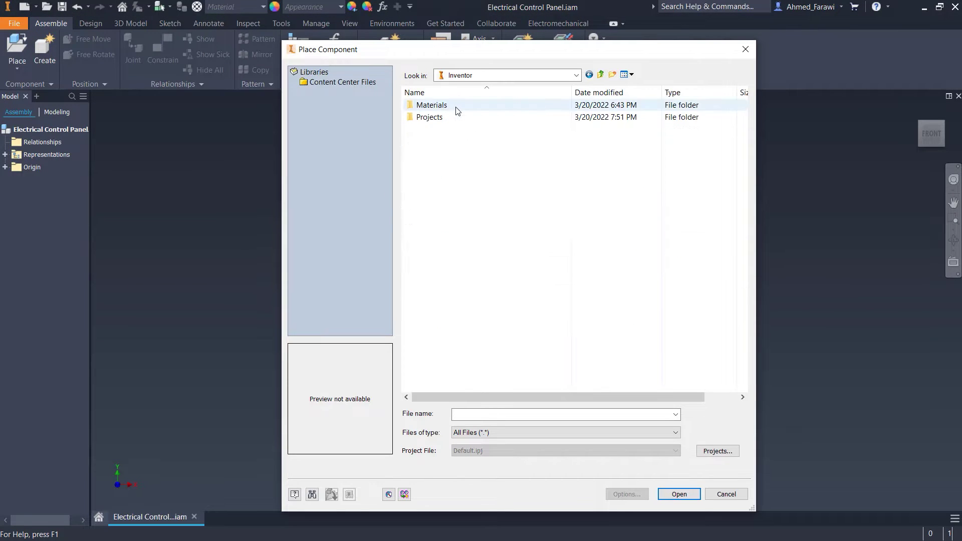
{"action": "left_click", "coordinate": [458, 110]}
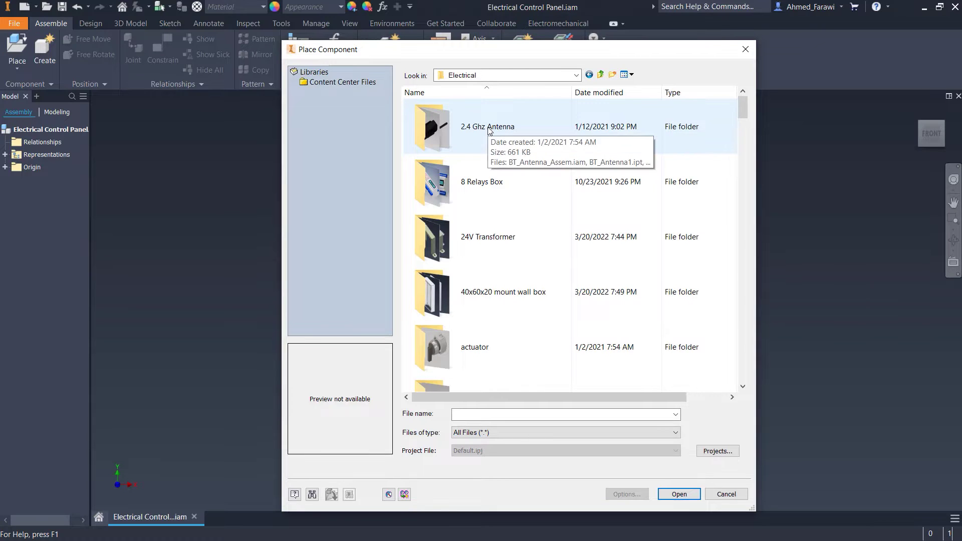
{"action": "double_click", "coordinate": [495, 290]}
{"action": "left_click", "coordinate": [446, 105]}
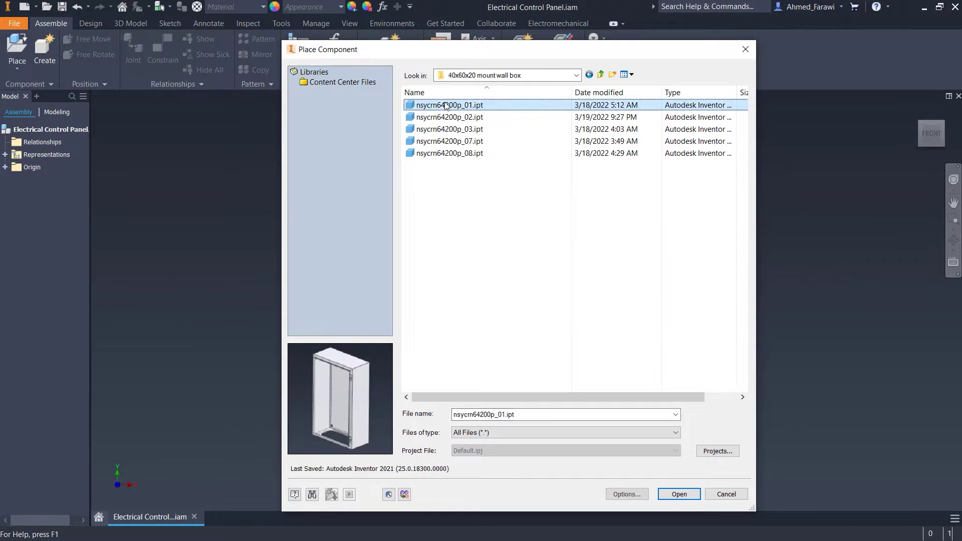
{"action": "left_click", "coordinate": [666, 493]}
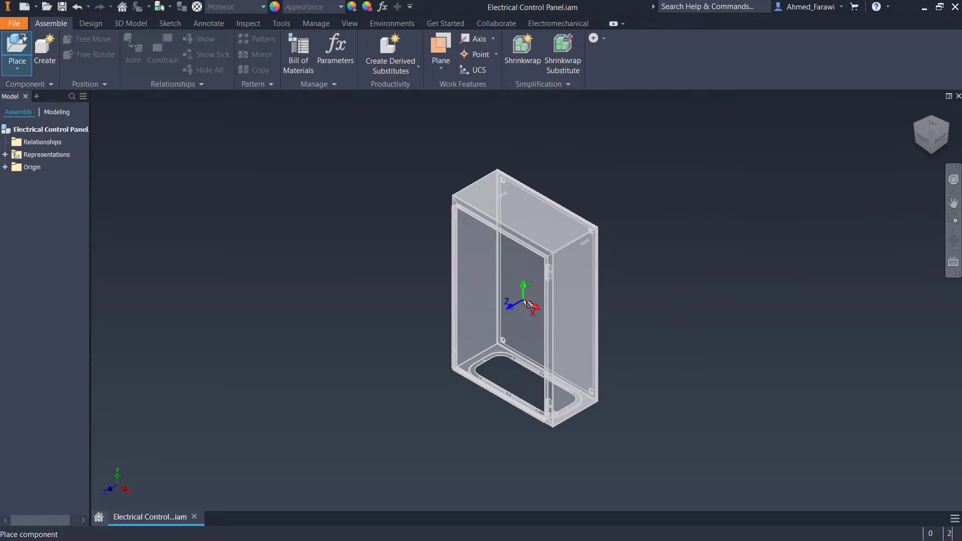
- Place the enclosure body and switch the view to the Realistic visual style
{"action": "left_click", "coordinate": [525, 302]}
{"action": "key", "text": "Escape"}
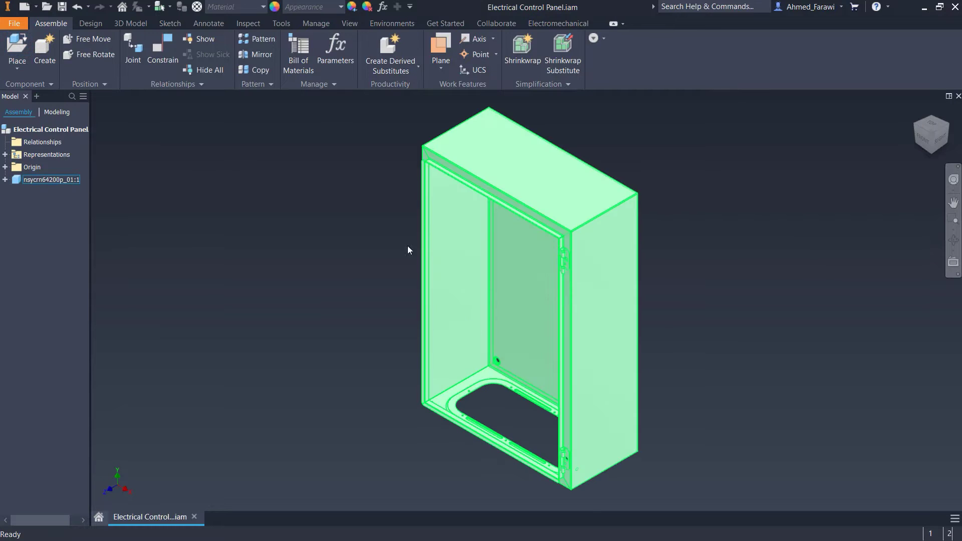
{"action": "left_click", "coordinate": [349, 24]}
{"action": "left_click", "coordinate": [242, 59]}
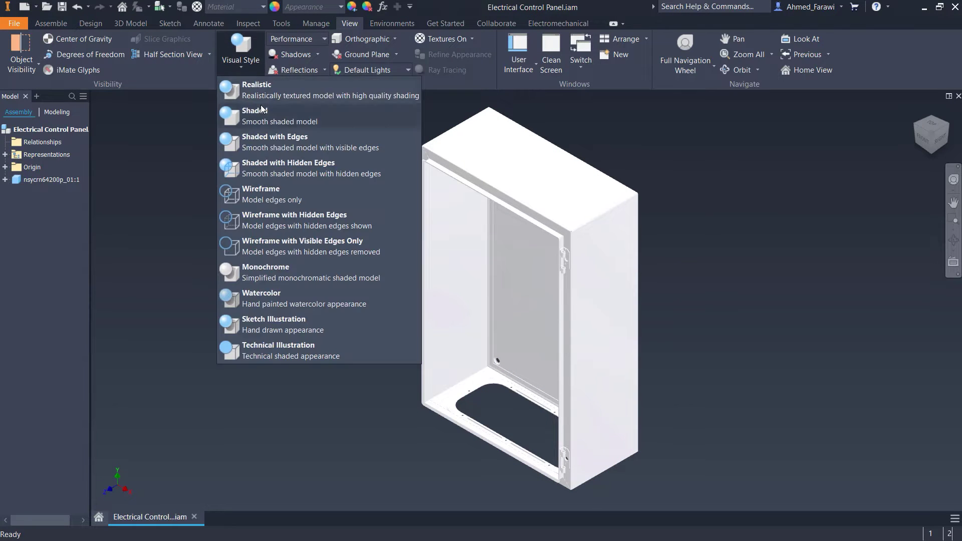
{"action": "left_click", "coordinate": [325, 39]}
{"action": "left_click", "coordinate": [294, 51]}
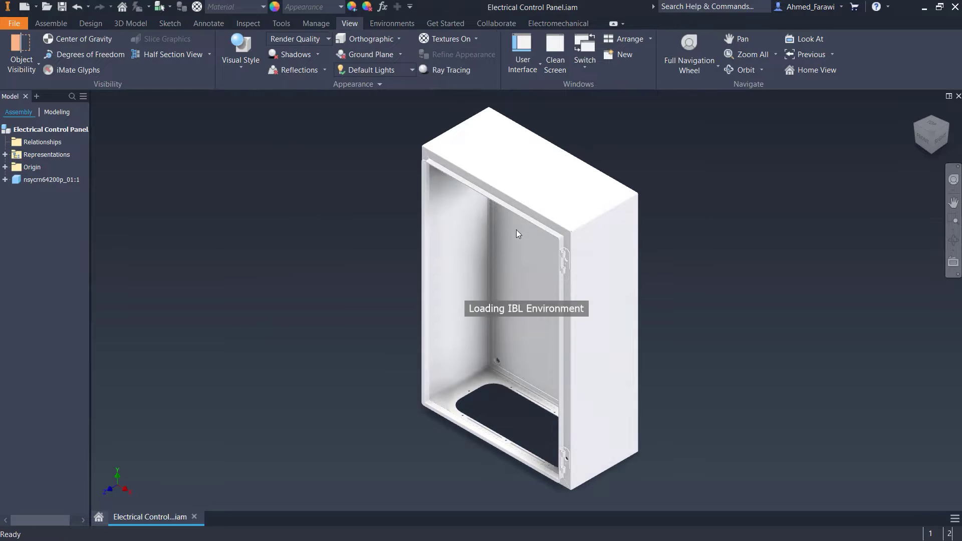
{"action": "middle_click_drag", "start_coordinate": [526, 215], "coordinate": [538, 191], "text": "shift"}
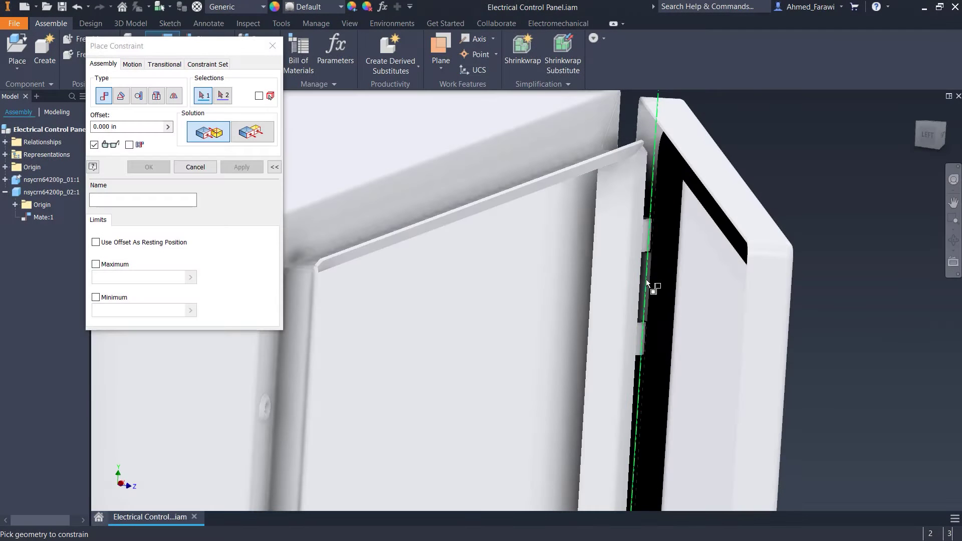
- Mate the door's hinge cylinder to the enclosure hinge face
{"action": "left_click", "coordinate": [646, 284]}
{"action": "scroll", "coordinate": [642, 343], "scroll_direction": "up", "scroll_amount": 4}
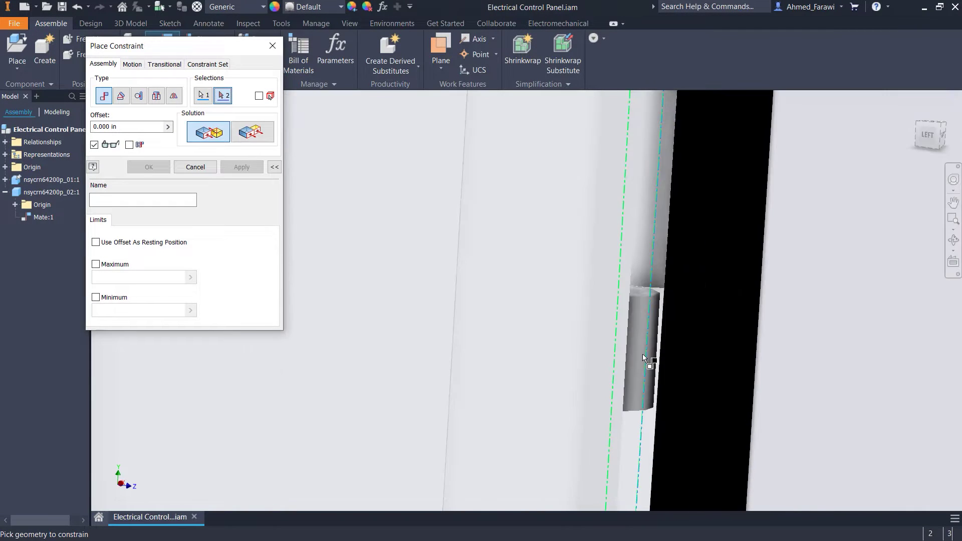
{"action": "left_click", "coordinate": [643, 357]}
{"action": "scroll", "coordinate": [642, 354], "scroll_direction": "down", "scroll_amount": 5}
{"action": "left_click", "coordinate": [252, 171]}
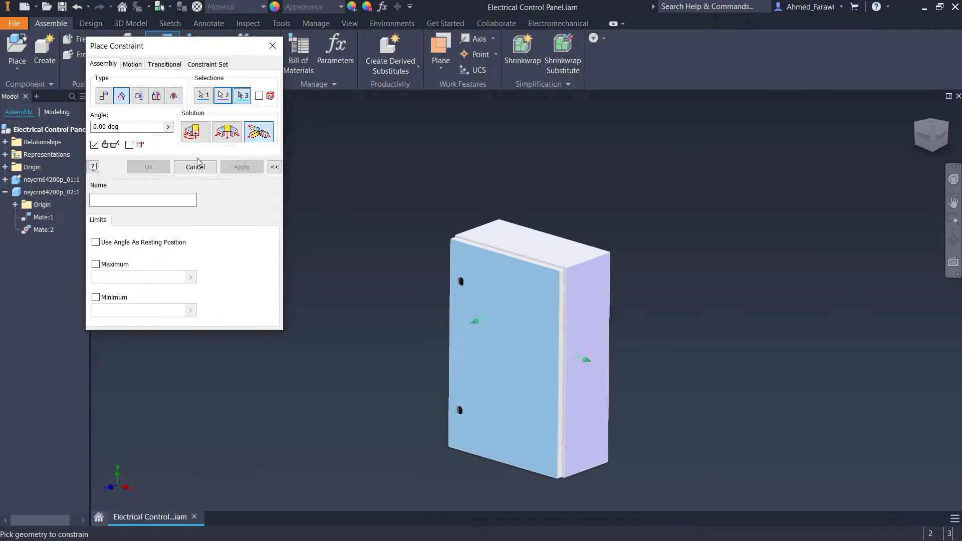
- Add a directed Angle constraint on the door, test its swing, and edit Angle:1 limits
{"action": "left_click", "coordinate": [208, 138]}
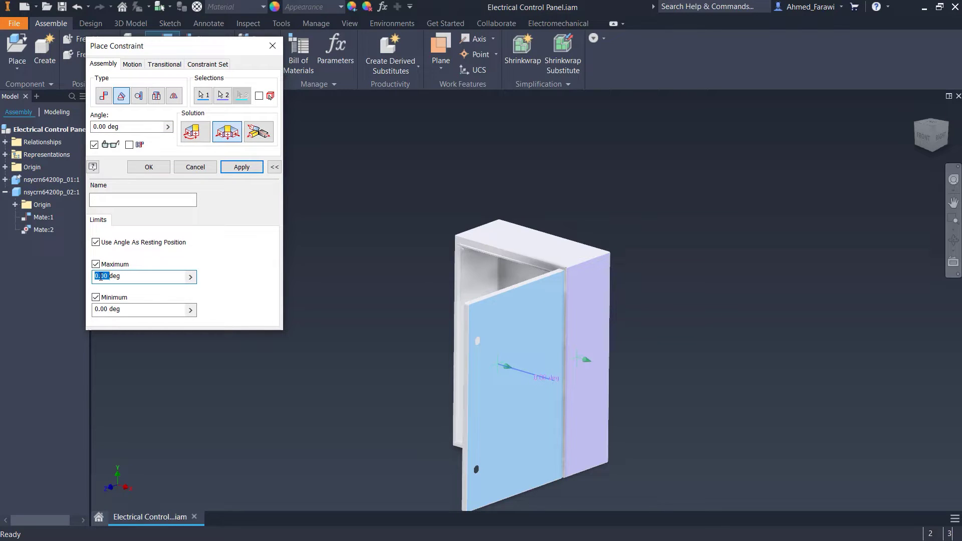
{"action": "left_click", "coordinate": [243, 168]}
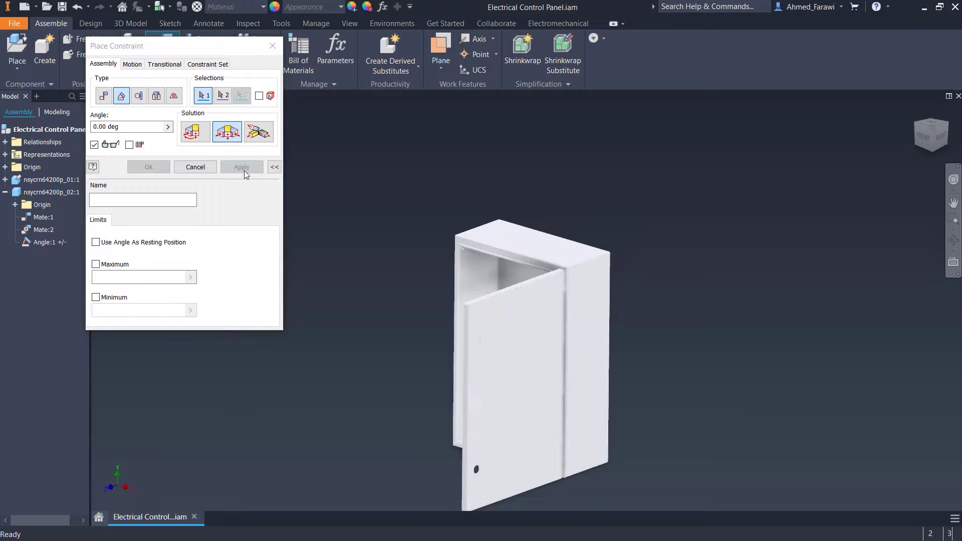
{"action": "left_click", "coordinate": [272, 46]}
{"action": "left_click_drag", "start_coordinate": [521, 282], "coordinate": [526, 220]}
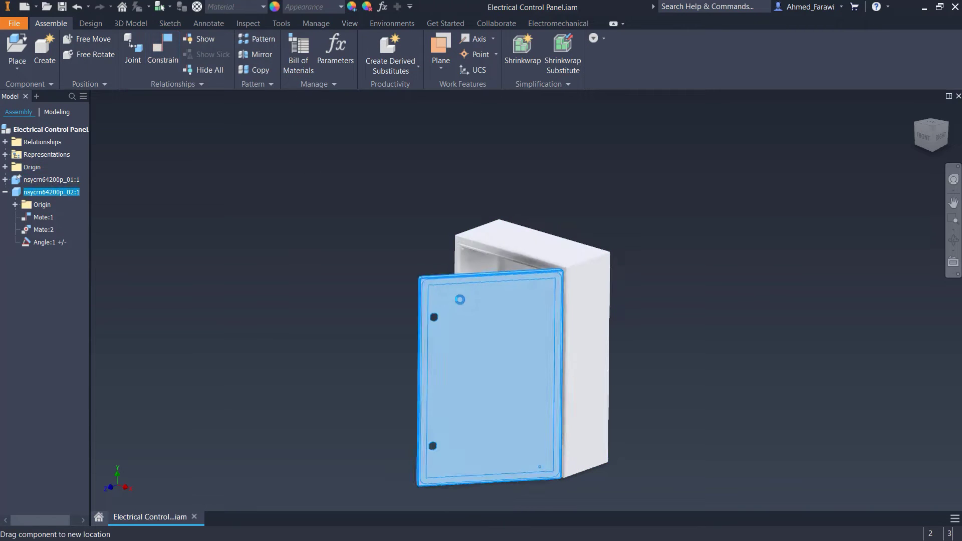
{"action": "right_click", "coordinate": [28, 243]}
{"action": "left_click", "coordinate": [56, 290]}
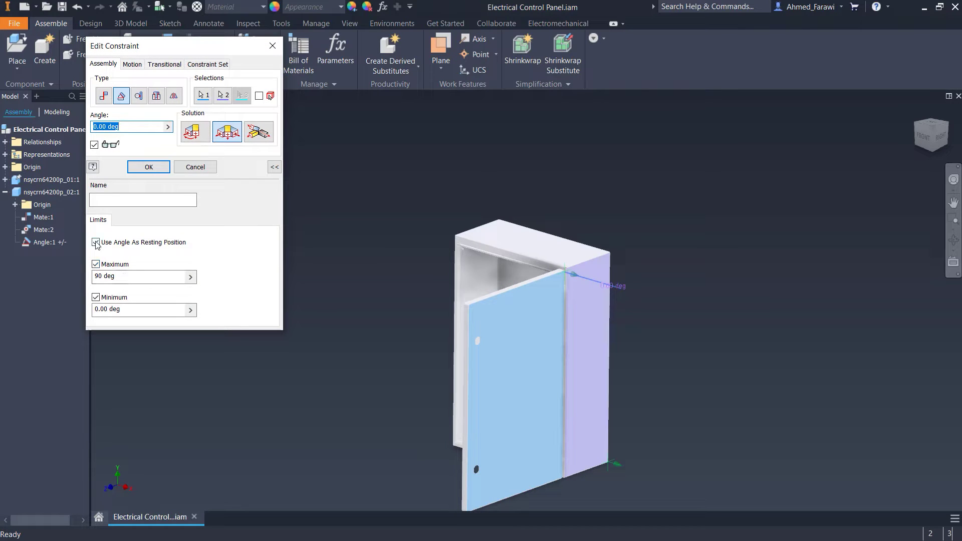
- Confirm the 0–90 deg door limits and swing the door shut to test them
{"action": "left_click", "coordinate": [149, 167]}
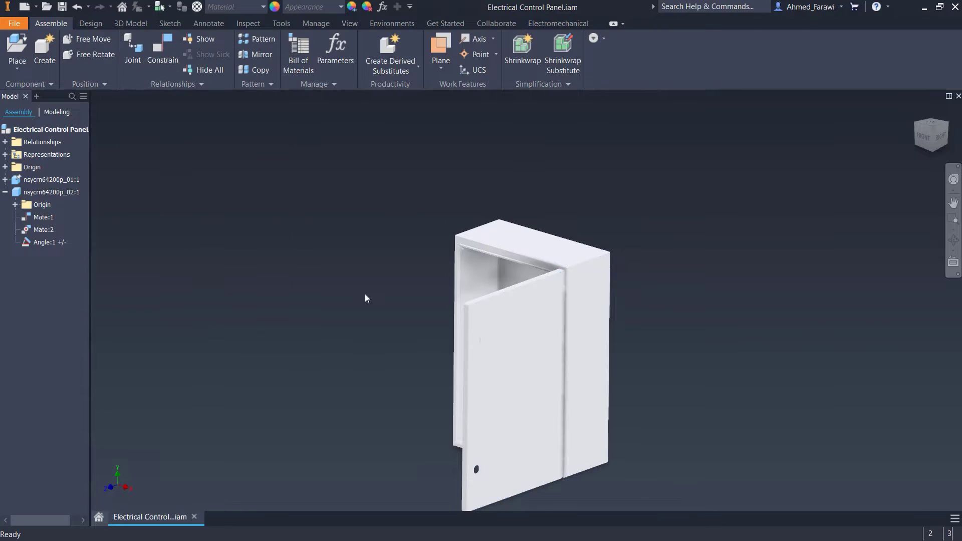
{"action": "mouse_move", "coordinate": [476, 301]}
{"action": "left_mouse_down"}
{"action": "mouse_move", "coordinate": [436, 302]}
{"action": "mouse_move", "coordinate": [707, 290]}
{"action": "left_mouse_up"}
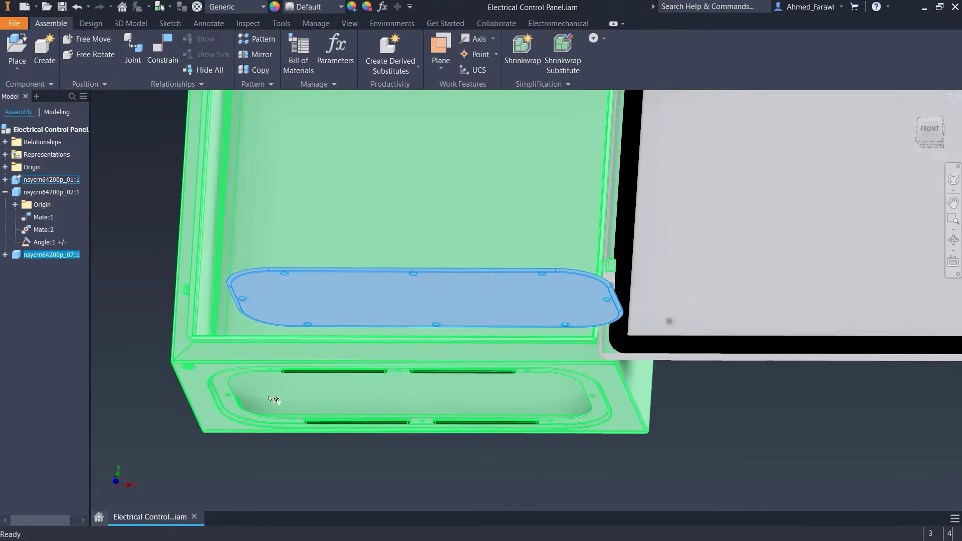
{"action": "key", "text": "F4"}
{"action": "mouse_move", "coordinate": [136, 333]}
{"action": "left_mouse_down"}
{"action": "mouse_move", "coordinate": [149, 353]}
{"action": "mouse_move", "coordinate": [122, 328]}
{"action": "left_mouse_up"}
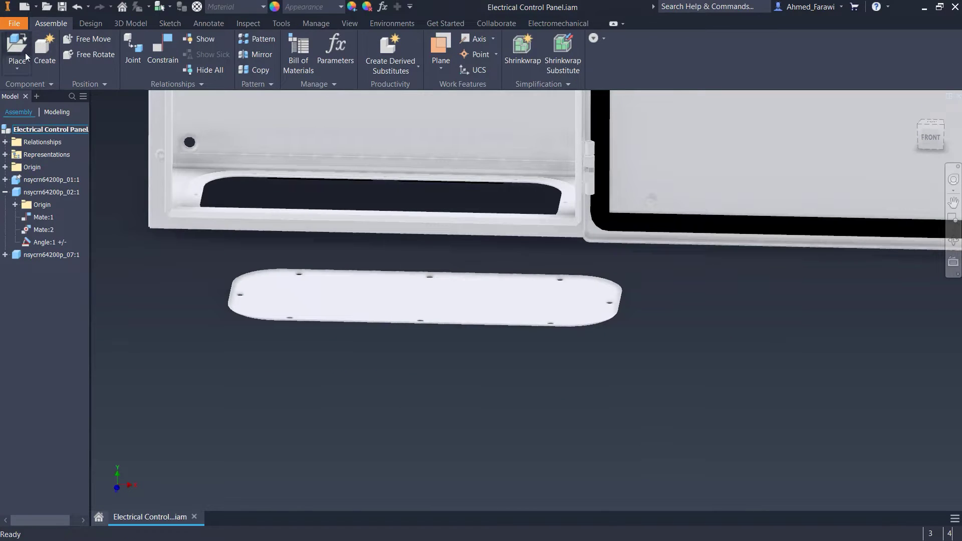
- Constrain the bottom plate to a hole in the enclosure base and move it below
{"action": "left_click", "coordinate": [162, 48]}
{"action": "scroll", "coordinate": [475, 393], "scroll_direction": "down", "scroll_amount": 5}
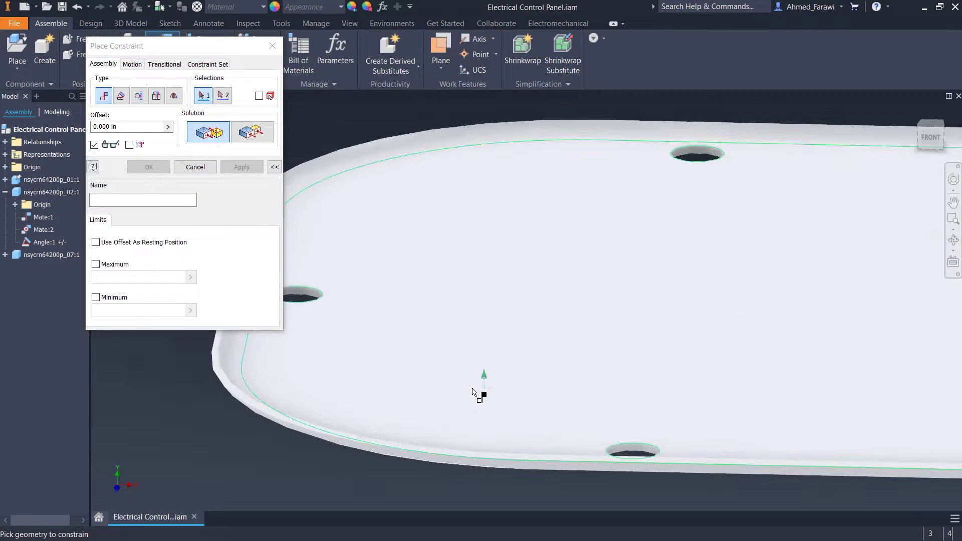
{"action": "scroll", "coordinate": [475, 396], "scroll_direction": "down", "scroll_amount": 3}
{"action": "scroll", "coordinate": [492, 411], "scroll_direction": "down", "scroll_amount": 4}
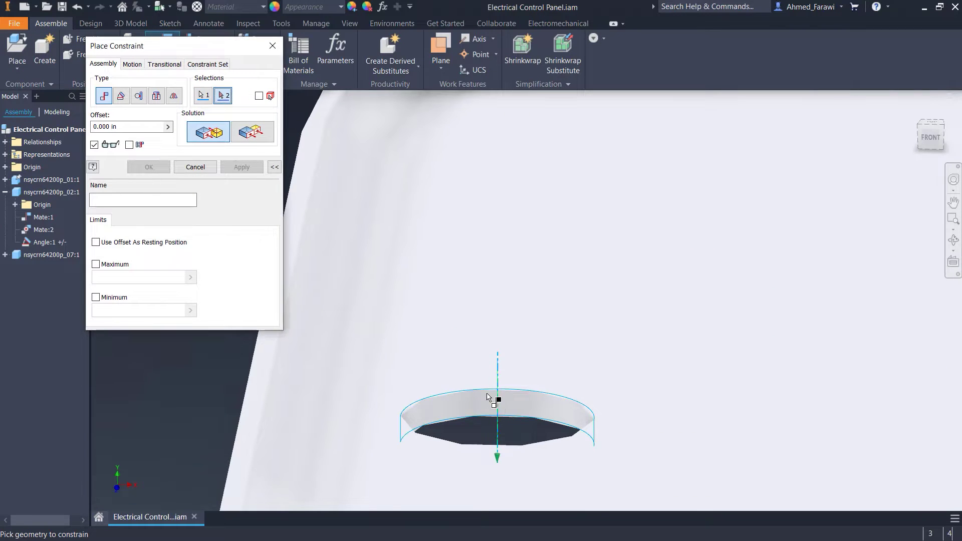
{"action": "scroll", "coordinate": [488, 397], "scroll_direction": "up", "scroll_amount": 3}
{"action": "scroll", "coordinate": [404, 266], "scroll_direction": "down", "scroll_amount": 3}
{"action": "scroll", "coordinate": [417, 412], "scroll_direction": "down", "scroll_amount": 3}
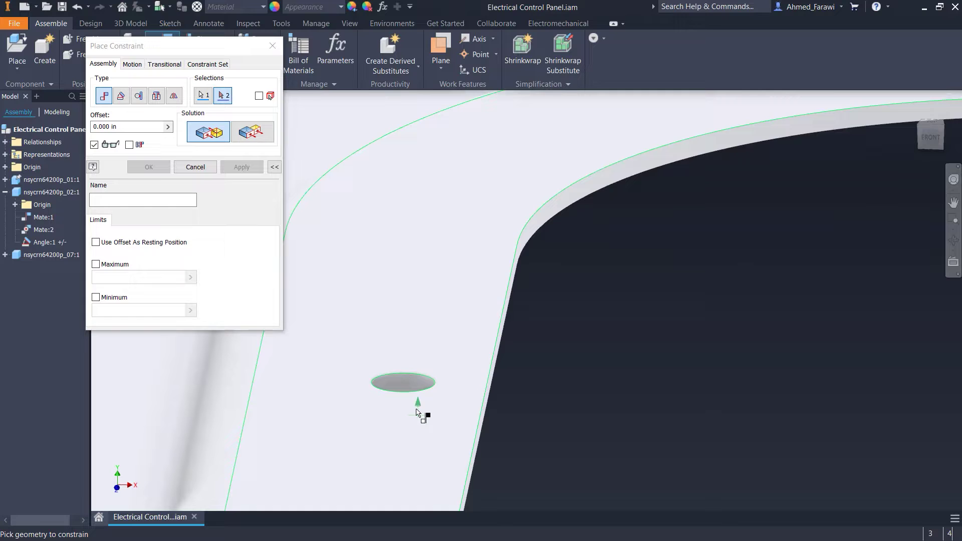
{"action": "left_click", "coordinate": [407, 381]}
{"action": "scroll", "coordinate": [407, 381], "scroll_direction": "up", "scroll_amount": 3}
{"action": "scroll", "coordinate": [407, 384], "scroll_direction": "up", "scroll_amount": 3}
{"action": "middle_click_drag", "start_coordinate": [414, 387], "coordinate": [365, 387]}
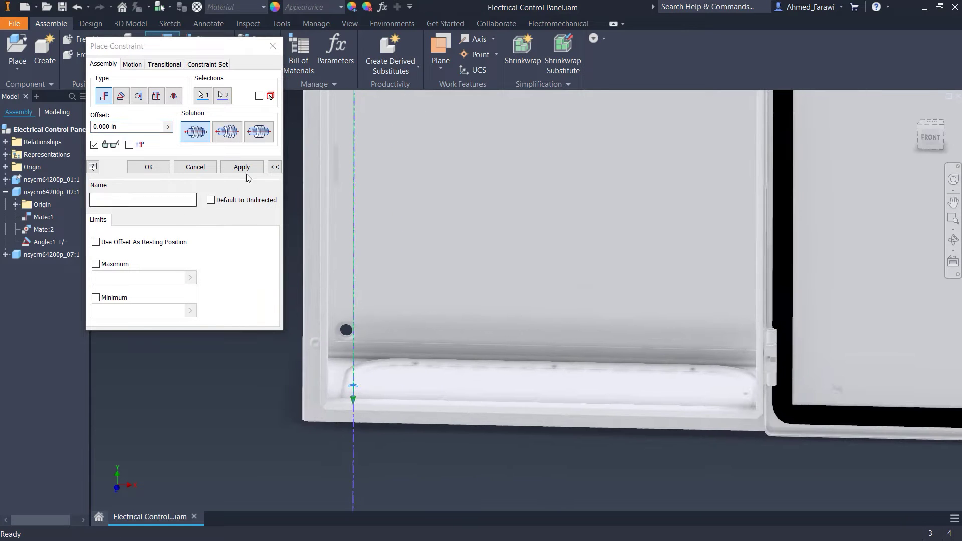
{"action": "left_click", "coordinate": [195, 167]}
{"action": "left_click_drag", "start_coordinate": [460, 397], "coordinate": [486, 435]}
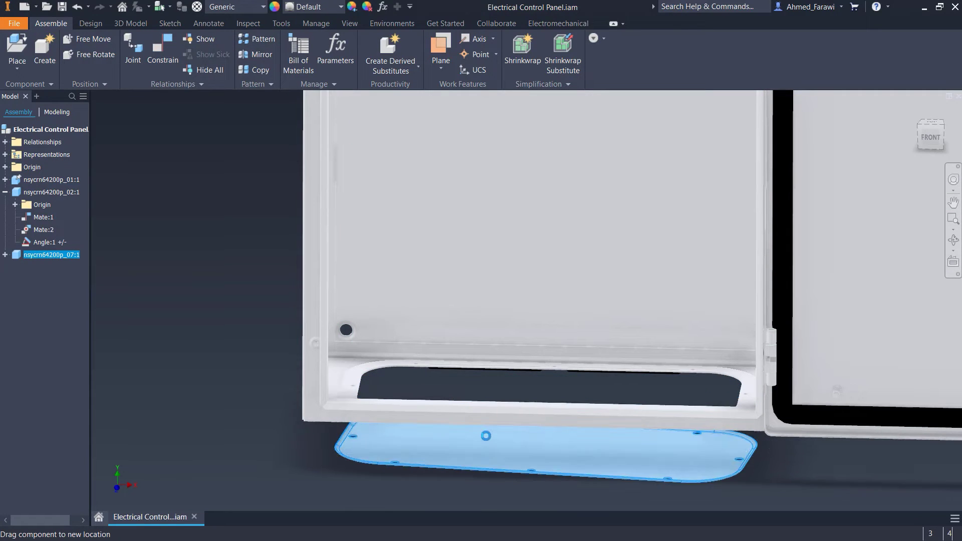
- Align a plate corner hole with the matching hole in the enclosure base
{"action": "left_click", "coordinate": [162, 50]}
{"action": "scroll", "coordinate": [735, 479], "scroll_direction": "down", "scroll_amount": 5}
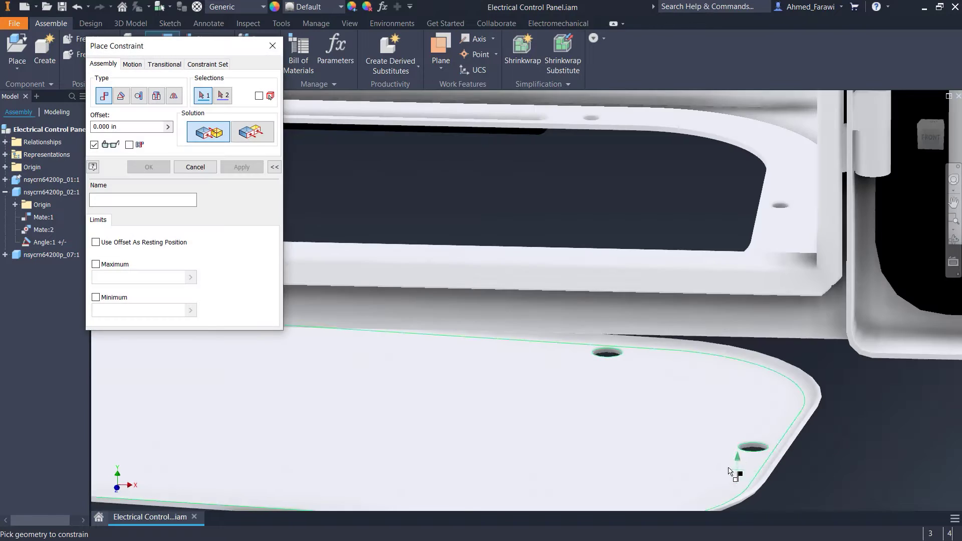
{"action": "scroll", "coordinate": [729, 472], "scroll_direction": "up", "scroll_amount": 3}
{"action": "scroll", "coordinate": [701, 376], "scroll_direction": "down", "scroll_amount": 5}
{"action": "left_click", "coordinate": [699, 344]}
{"action": "scroll", "coordinate": [699, 344], "scroll_direction": "up", "scroll_amount": 5}
{"action": "mouse_move", "coordinate": [699, 344]}
{"action": "middle_mouse_down", "text": "shift"}
{"action": "mouse_move", "coordinate": [666, 266]}
{"action": "mouse_move", "coordinate": [674, 279]}
{"action": "middle_mouse_up", "text": "shift"}
{"action": "scroll", "coordinate": [679, 275], "scroll_direction": "down", "scroll_amount": 3}
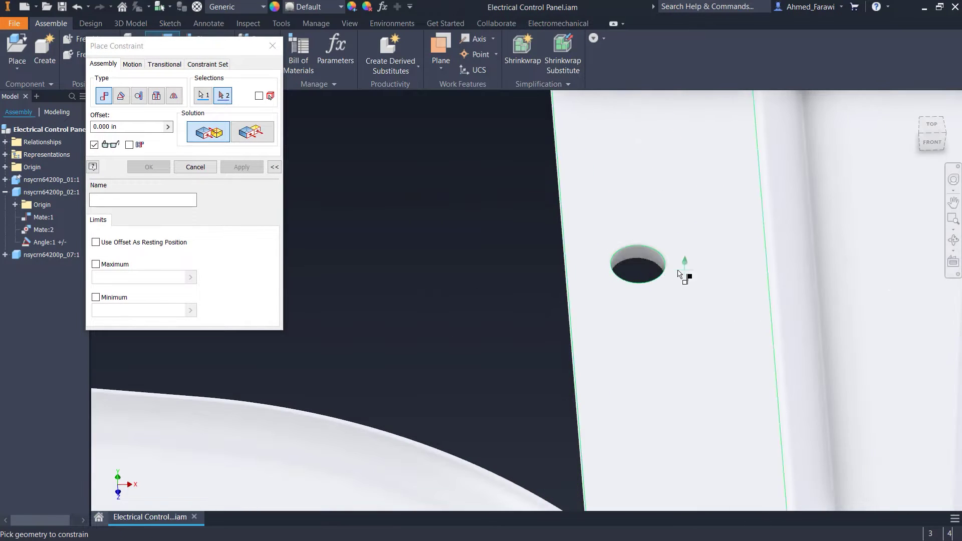
{"action": "left_click", "coordinate": [645, 257]}
{"action": "scroll", "coordinate": [627, 278], "scroll_direction": "up", "scroll_amount": 5}
{"action": "left_click", "coordinate": [238, 168]}
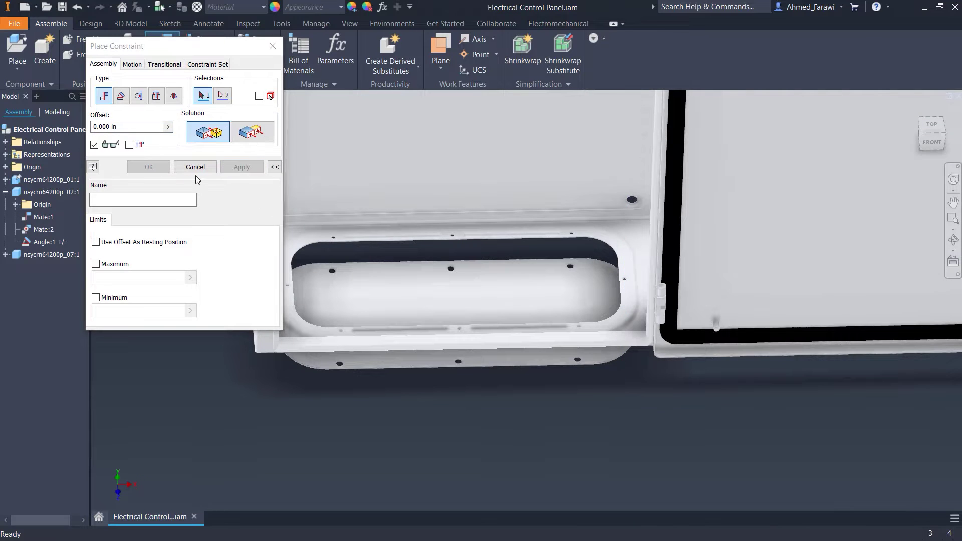
{"action": "left_click", "coordinate": [196, 166]}
- Drag the bottom plate down to check the hole alignment
{"action": "left_click", "coordinate": [458, 275]}
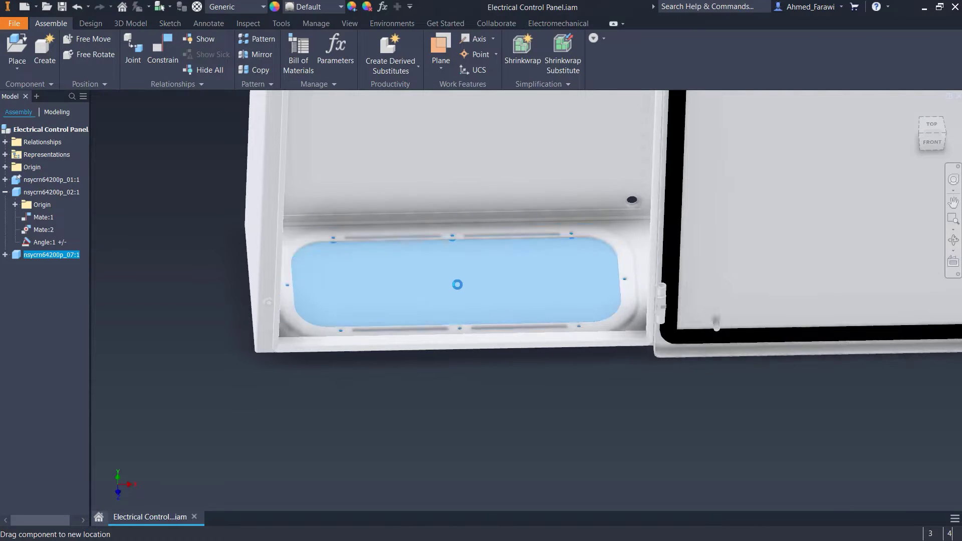
{"action": "middle_click_drag", "start_coordinate": [458, 272], "coordinate": [438, 258], "text": "shift"}
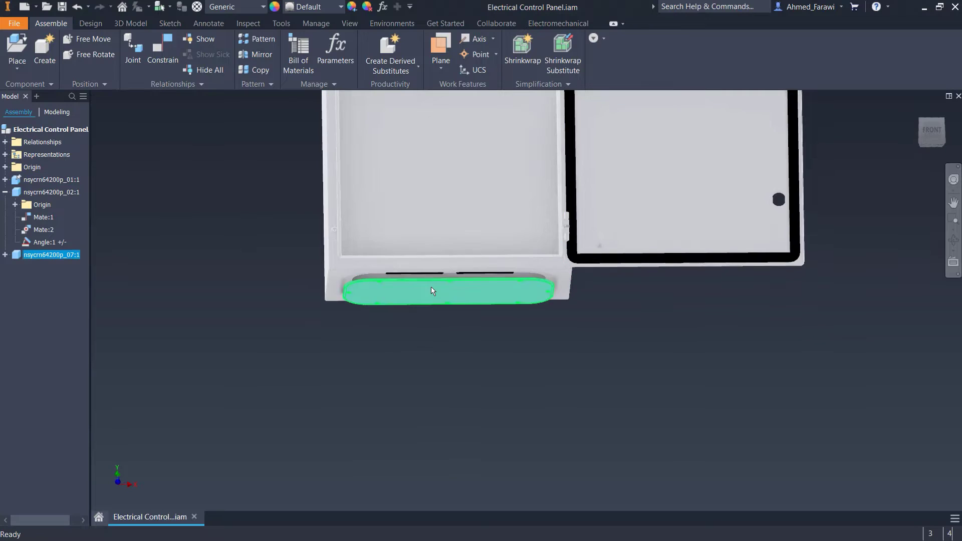
{"action": "left_click_drag", "start_coordinate": [432, 288], "coordinate": [372, 355]}
{"action": "scroll", "coordinate": [241, 350], "scroll_direction": "down", "scroll_amount": 5}
- Constrain the plate face to the edge of the enclosure's base opening
{"action": "left_click", "coordinate": [242, 349]}
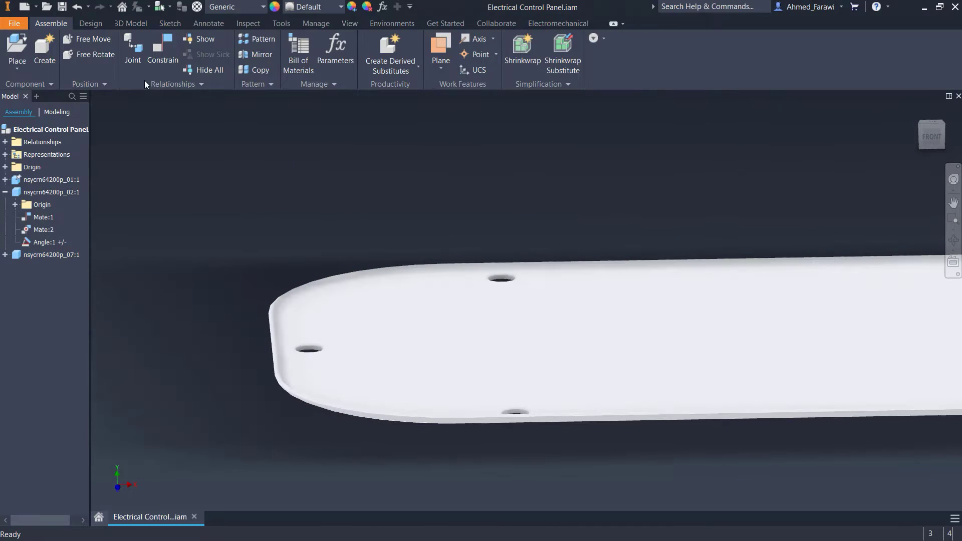
{"action": "key", "text": "c"}
{"action": "left_click", "coordinate": [329, 384]}
{"action": "scroll", "coordinate": [379, 337], "scroll_direction": "up", "scroll_amount": 5}
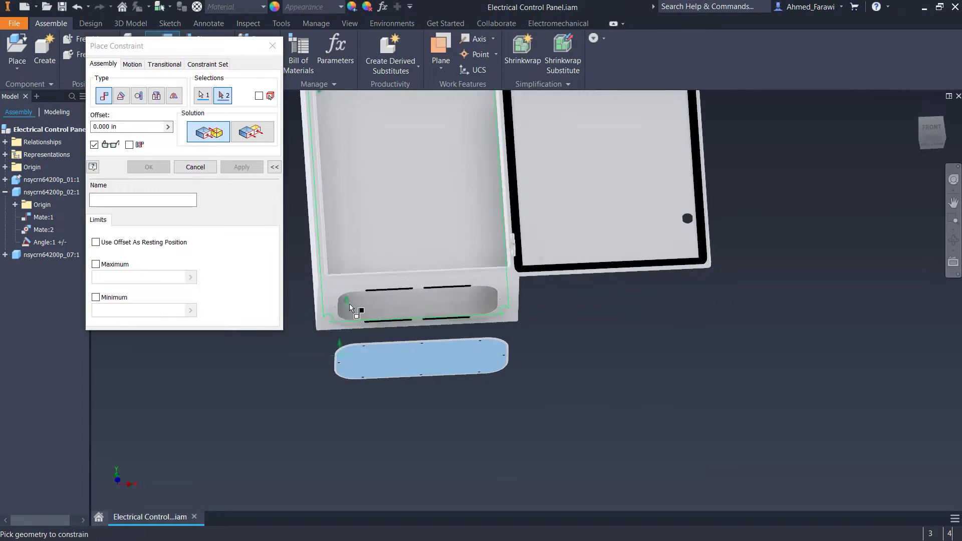
{"action": "scroll", "coordinate": [350, 303], "scroll_direction": "down", "scroll_amount": 5}
{"action": "middle_click_drag", "start_coordinate": [333, 269], "coordinate": [555, 375]}
{"action": "left_click", "coordinate": [458, 315]}
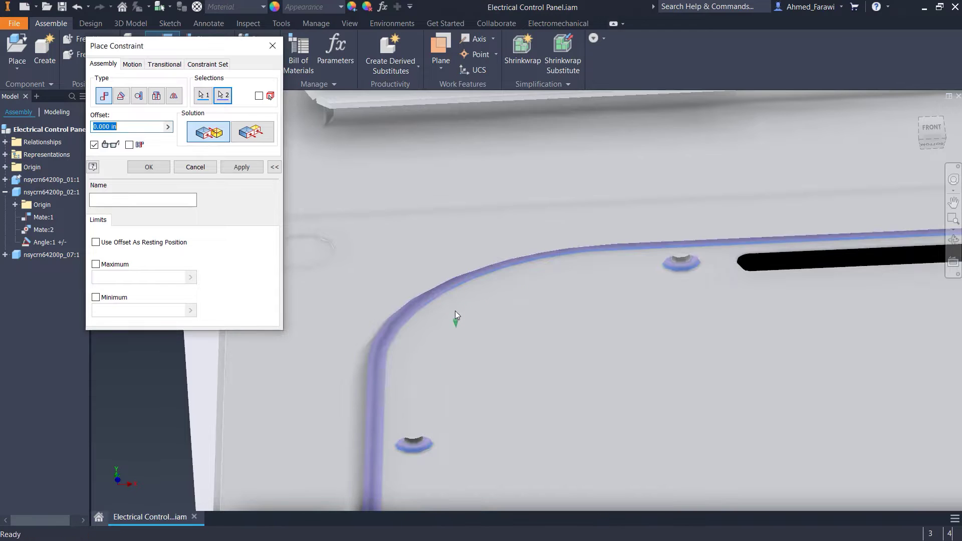
- Set the constraint offset to 0.1 in against the slotted bottom face
{"action": "scroll", "coordinate": [455, 311], "scroll_direction": "up", "scroll_amount": 5}
{"action": "middle_click_drag", "start_coordinate": [455, 311], "coordinate": [514, 303], "text": "shift"}
{"action": "scroll", "coordinate": [515, 302], "scroll_direction": "down", "scroll_amount": 5}
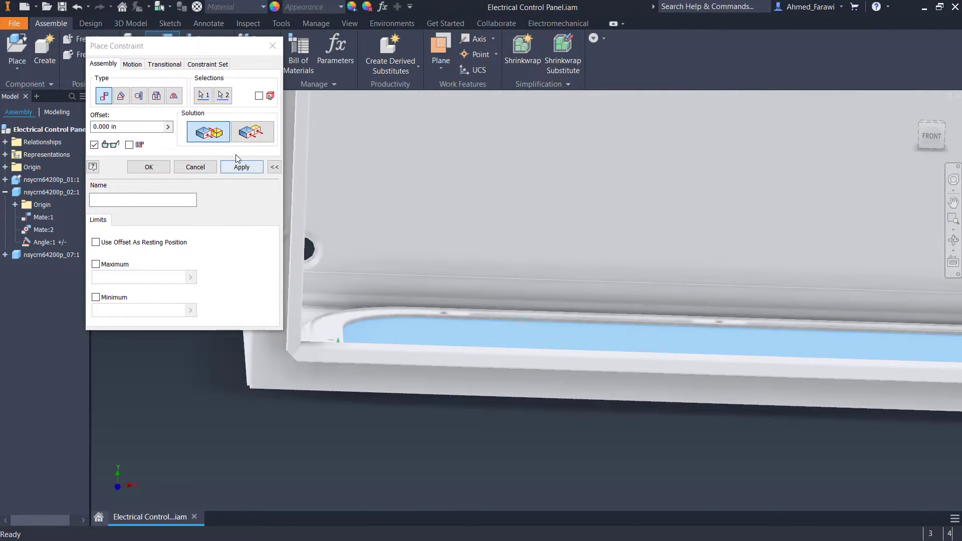
{"action": "middle_click_drag", "start_coordinate": [452, 290], "coordinate": [457, 283], "text": "shift"}
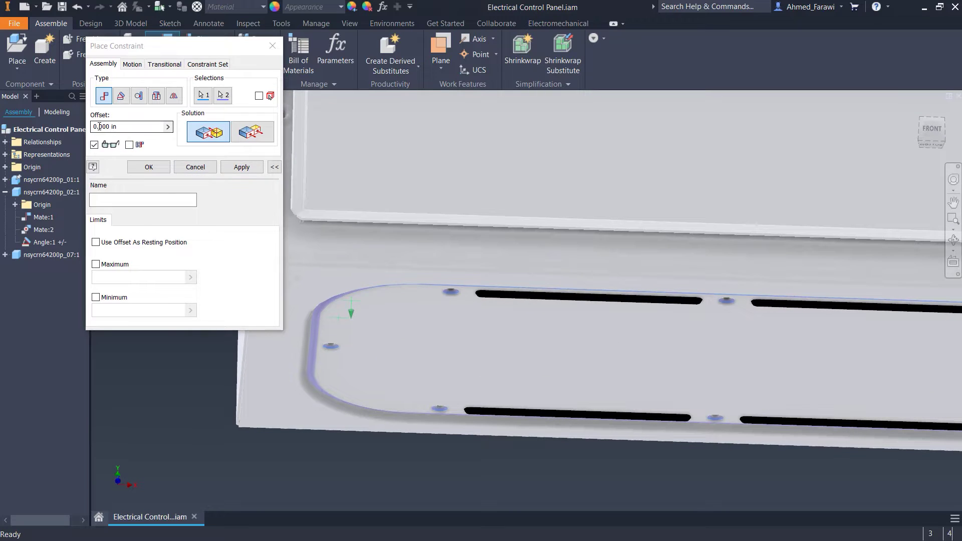
{"action": "type", "text": "2"}
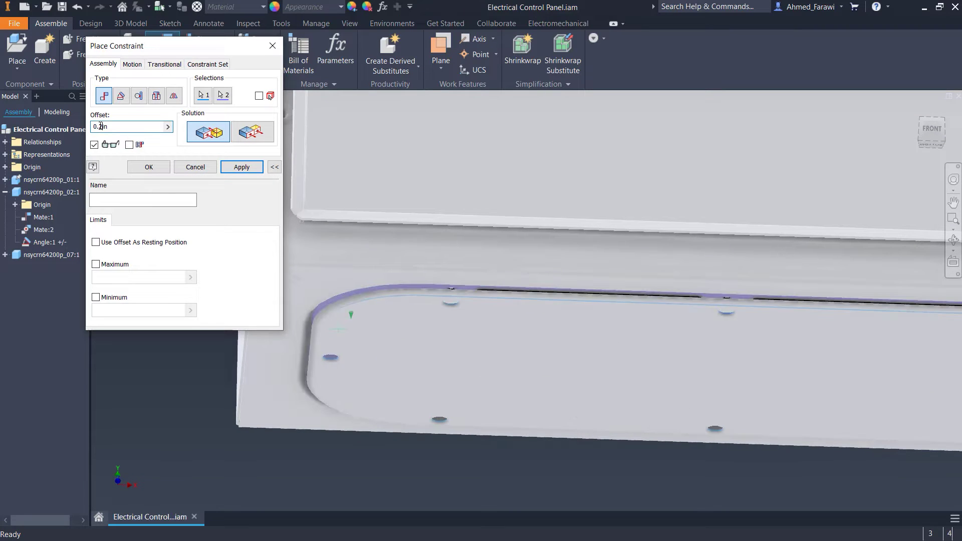
{"action": "key", "text": "BackSpace"}
{"action": "type", "text": "1"}
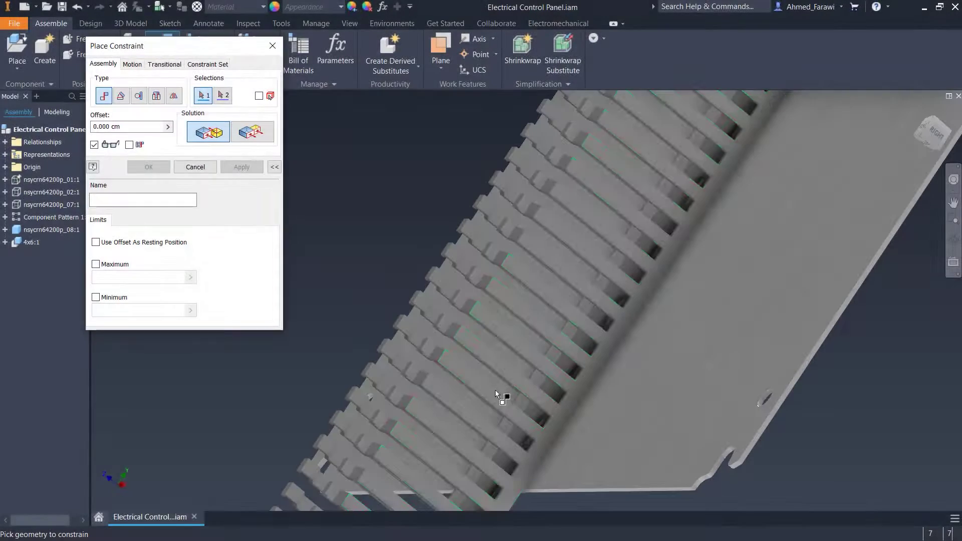
- Mate the 4x6 duct edge to the panel edge using the flush solution
{"action": "left_click", "coordinate": [787, 395]}
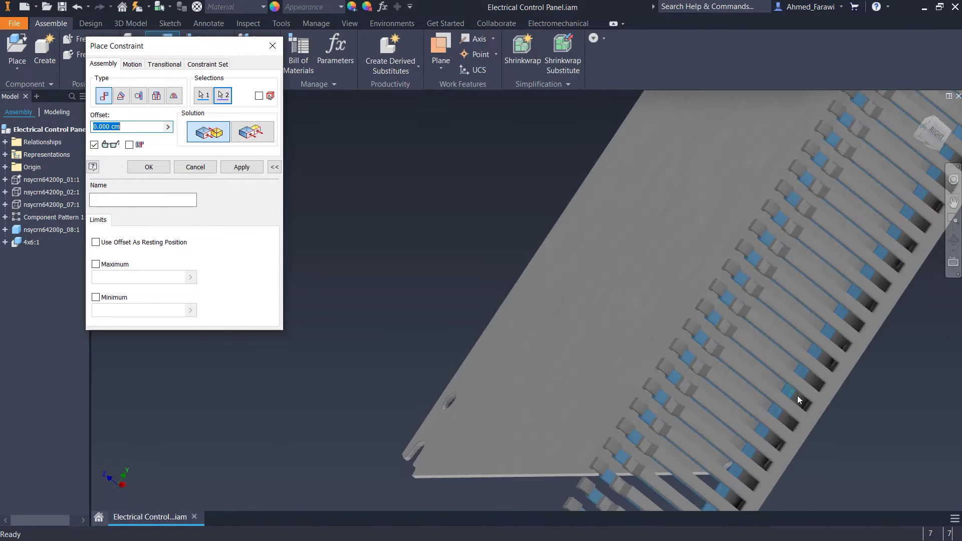
{"action": "left_click", "coordinate": [256, 134]}
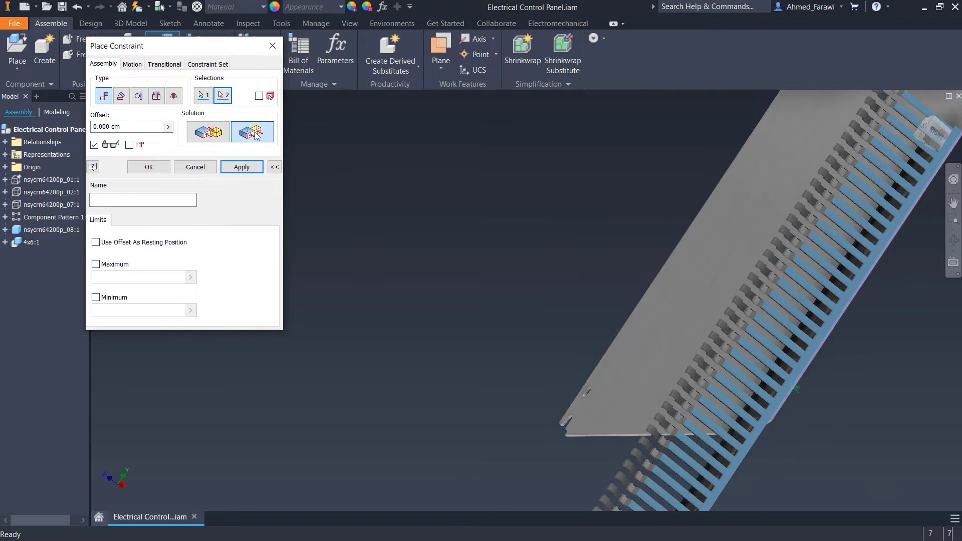
{"action": "left_click", "coordinate": [231, 168]}
{"action": "scroll", "coordinate": [560, 326], "scroll_direction": "down", "scroll_amount": 5}
{"action": "left_click", "coordinate": [204, 167]}
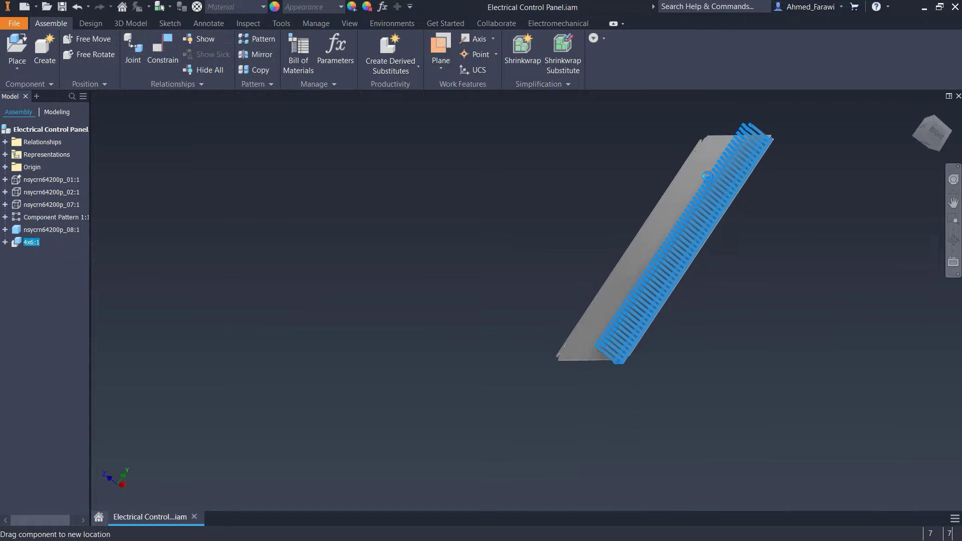
{"action": "mouse_move", "coordinate": [708, 177]}
{"action": "middle_mouse_down", "text": "shift"}
{"action": "mouse_move", "coordinate": [651, 319]}
{"action": "mouse_move", "coordinate": [451, 225]}
{"action": "middle_mouse_up", "text": "shift"}
{"action": "scroll", "coordinate": [637, 320], "scroll_direction": "up", "scroll_amount": 5}
{"action": "scroll", "coordinate": [451, 226], "scroll_direction": "up", "scroll_amount": 5}
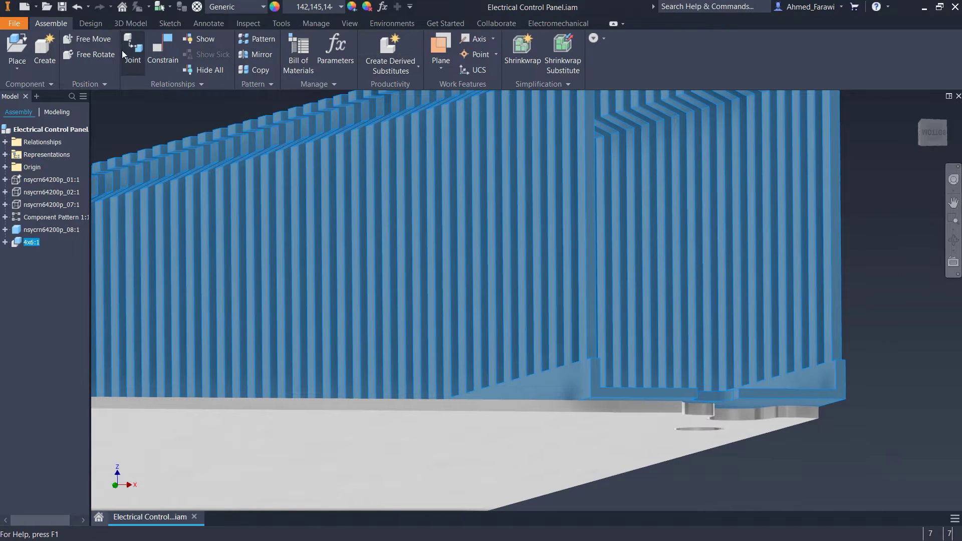
- Make the duct's bottom face flush with the panel's bottom face
{"action": "left_click", "coordinate": [163, 47]}
{"action": "scroll", "coordinate": [552, 366], "scroll_direction": "up", "scroll_amount": 5}
{"action": "left_click", "coordinate": [536, 480]}
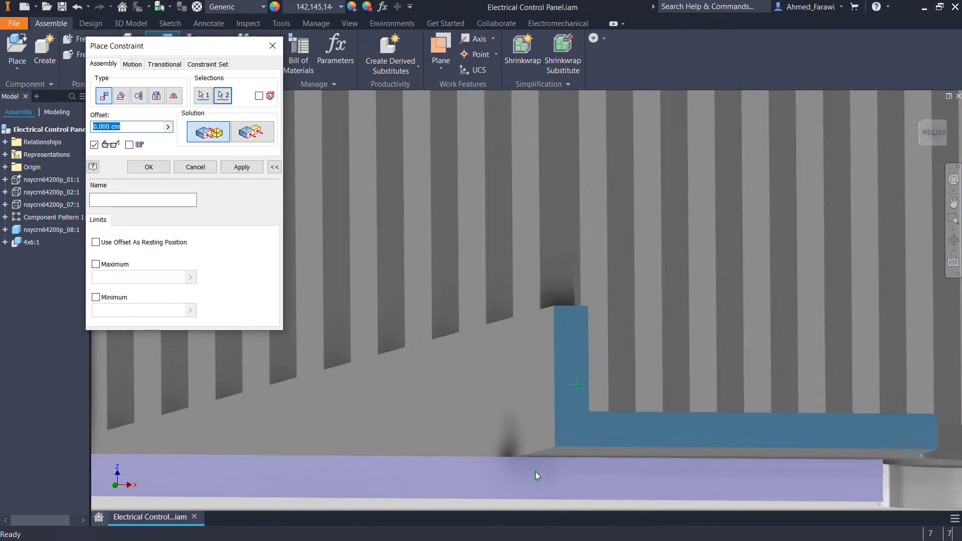
{"action": "left_click", "coordinate": [251, 137]}
{"action": "left_click", "coordinate": [241, 167]}
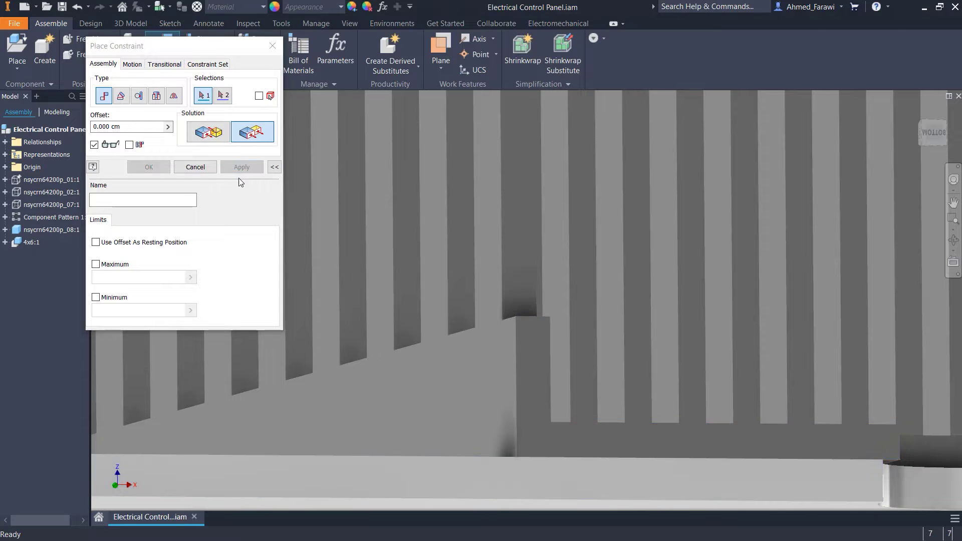
{"action": "left_click", "coordinate": [195, 167]}
{"action": "mouse_move", "coordinate": [506, 274]}
{"action": "middle_mouse_down", "text": "shift"}
{"action": "mouse_move", "coordinate": [521, 287]}
{"action": "mouse_move", "coordinate": [482, 211]}
{"action": "middle_mouse_up", "text": "shift"}
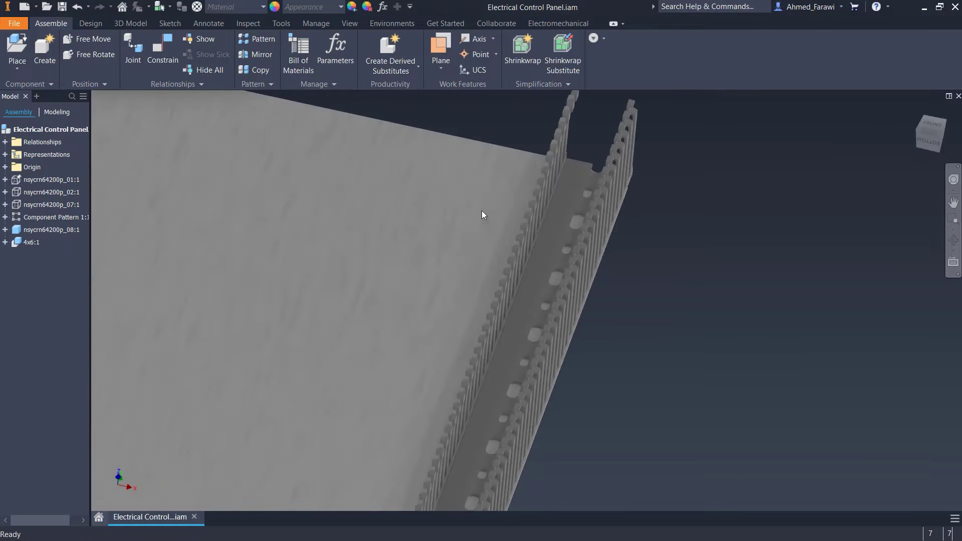
- Pick a work plane definition method and zoom in on the duct fingers
{"action": "left_click", "coordinate": [443, 65]}
{"action": "left_click", "coordinate": [475, 155]}
{"action": "middle_click_drag", "start_coordinate": [474, 170], "coordinate": [477, 210], "text": "shift"}
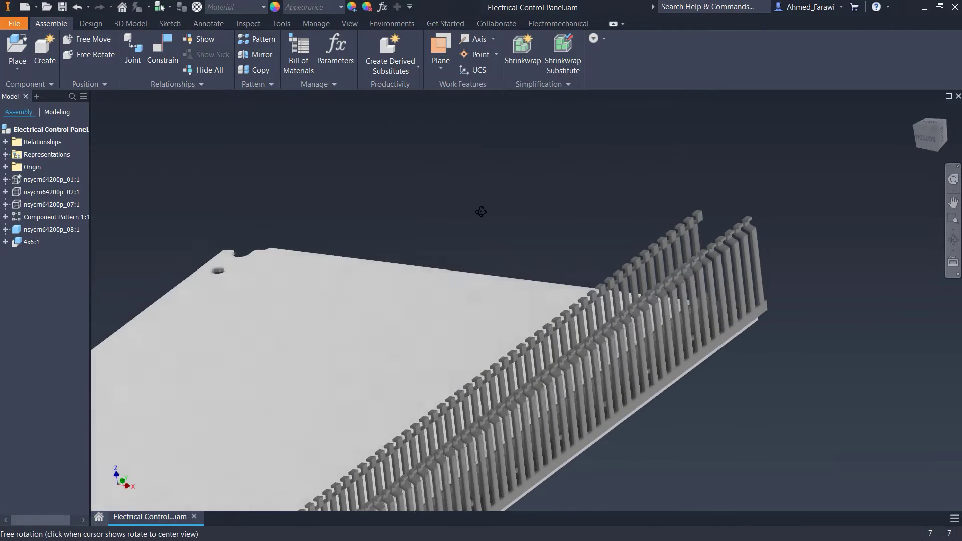
{"action": "scroll", "coordinate": [685, 448], "scroll_direction": "down", "scroll_amount": 5}
{"action": "scroll", "coordinate": [685, 448], "scroll_direction": "up", "scroll_amount": 3}
{"action": "scroll", "coordinate": [684, 449], "scroll_direction": "up", "scroll_amount": 3}
- Create Work Plane1 through the middle of the panel
{"action": "scroll", "coordinate": [565, 457], "scroll_direction": "up", "scroll_amount": 2}
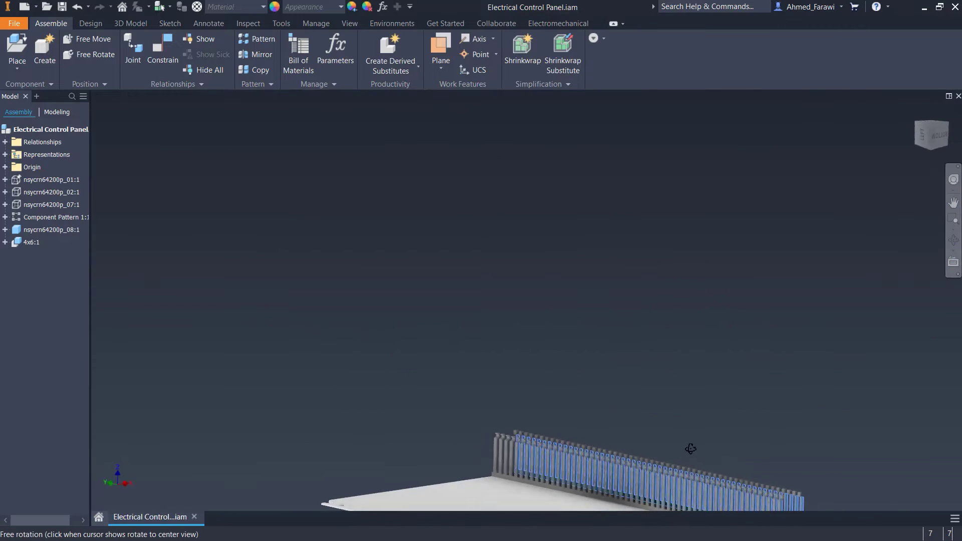
{"action": "middle_click_drag", "start_coordinate": [692, 450], "coordinate": [602, 278]}
{"action": "scroll", "coordinate": [769, 316], "scroll_direction": "down", "scroll_amount": 5}
{"action": "left_click", "coordinate": [827, 301]}
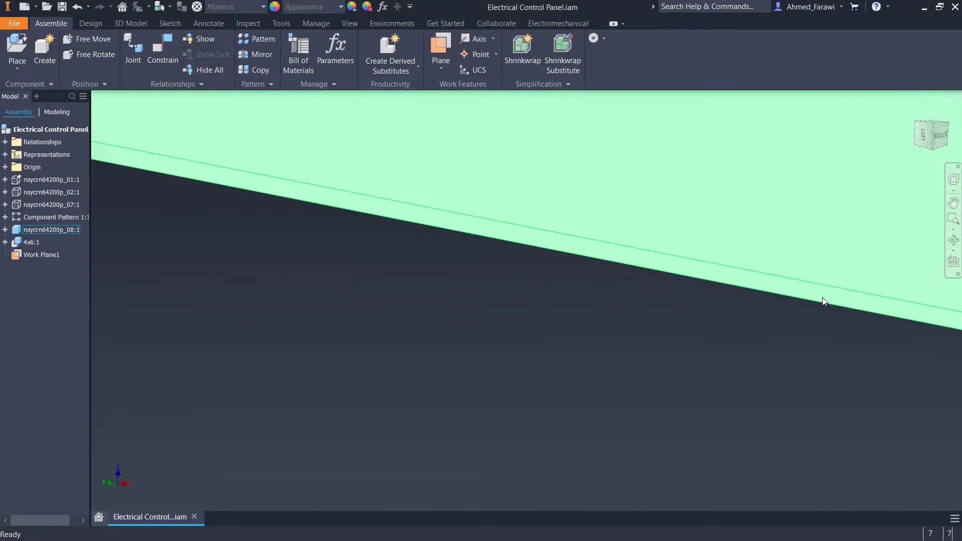
{"action": "scroll", "coordinate": [785, 296], "scroll_direction": "up", "scroll_amount": 4}
{"action": "middle_click_drag", "start_coordinate": [784, 296], "coordinate": [852, 225], "text": "shift"}
{"action": "scroll", "coordinate": [853, 225], "scroll_direction": "up", "scroll_amount": 3}
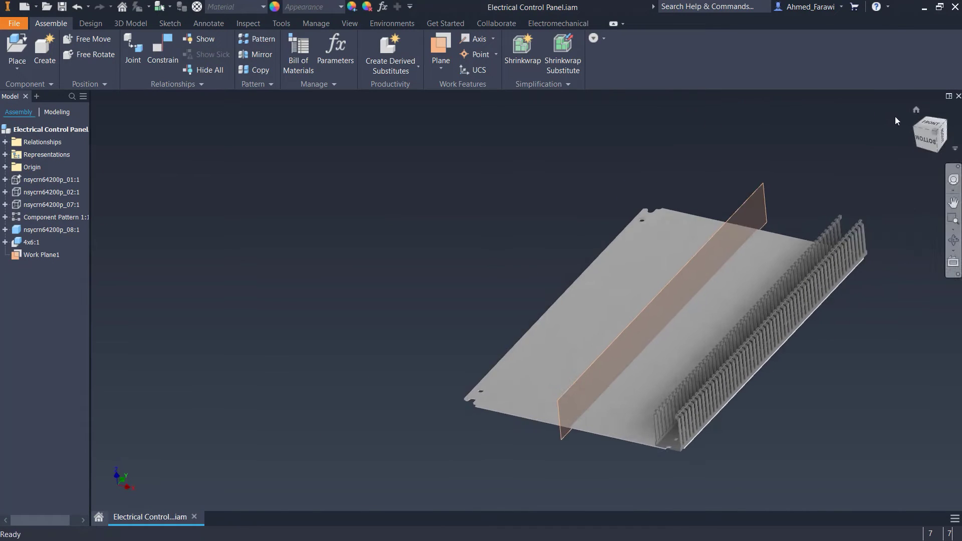
{"action": "left_click", "coordinate": [917, 109]}
- Mirror duct 4x6:1 across Work Plane1 to create 4x6_MIR:1
{"action": "left_click", "coordinate": [606, 290]}
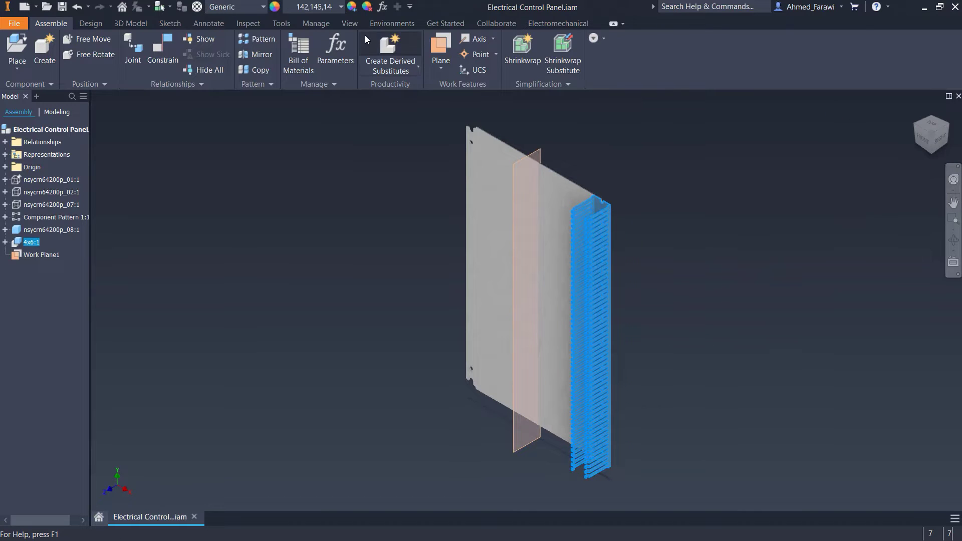
{"action": "left_click", "coordinate": [270, 56]}
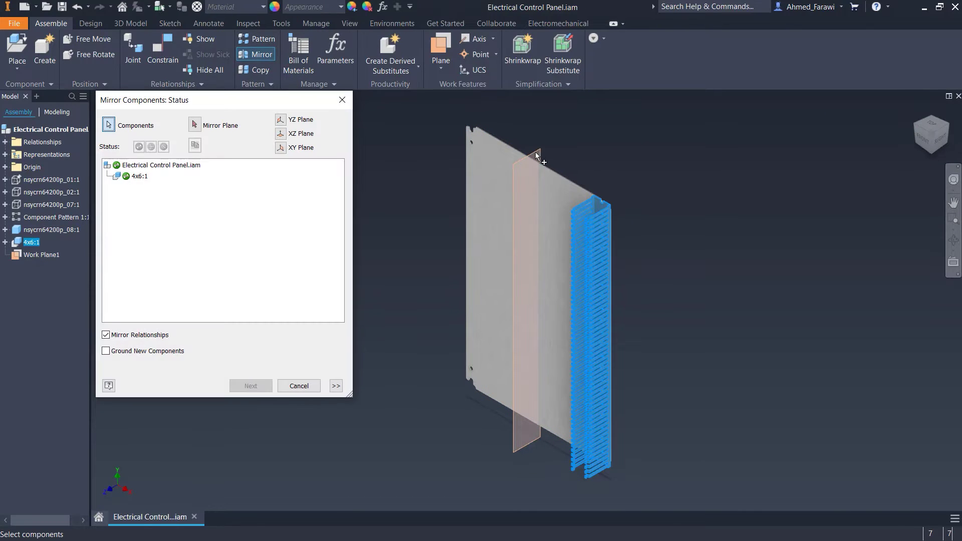
{"action": "left_click", "coordinate": [195, 125]}
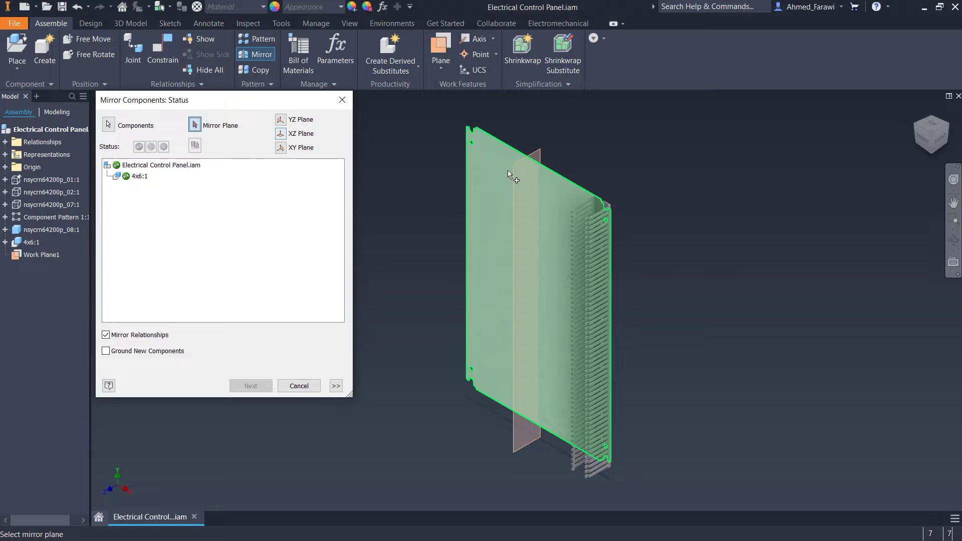
{"action": "left_click", "coordinate": [534, 156]}
{"action": "left_click", "coordinate": [266, 387]}
{"action": "left_click", "coordinate": [621, 286]}
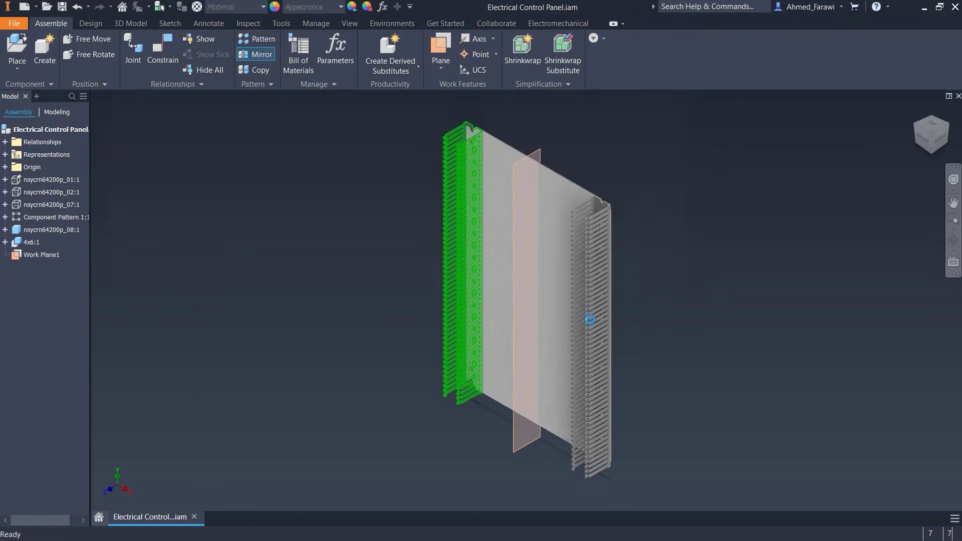
{"action": "key", "text": "F5"}
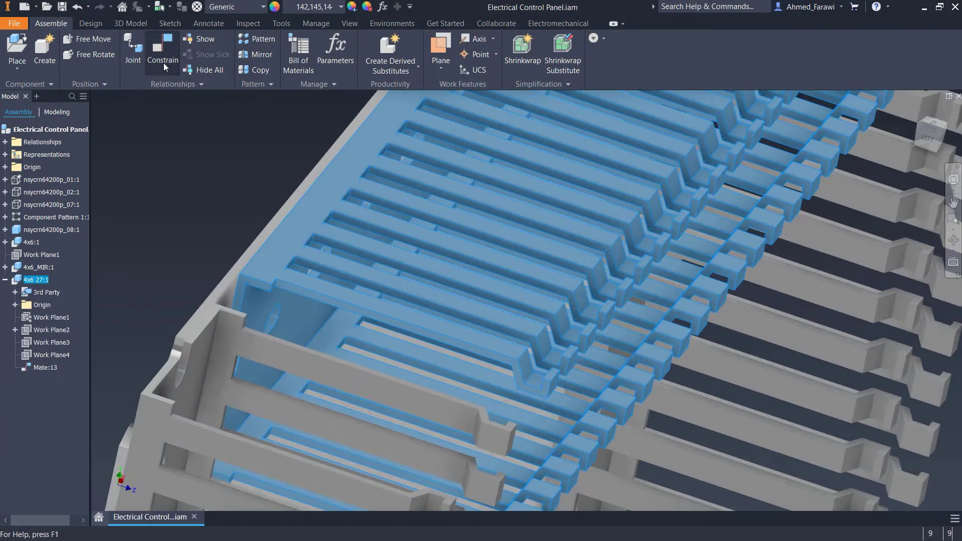
- Flush the face of duct 4x6 27:1 with the side duct's face
{"action": "left_click", "coordinate": [164, 60]}
{"action": "scroll", "coordinate": [284, 249], "scroll_direction": "down", "scroll_amount": 3}
{"action": "scroll", "coordinate": [453, 301], "scroll_direction": "down", "scroll_amount": 3}
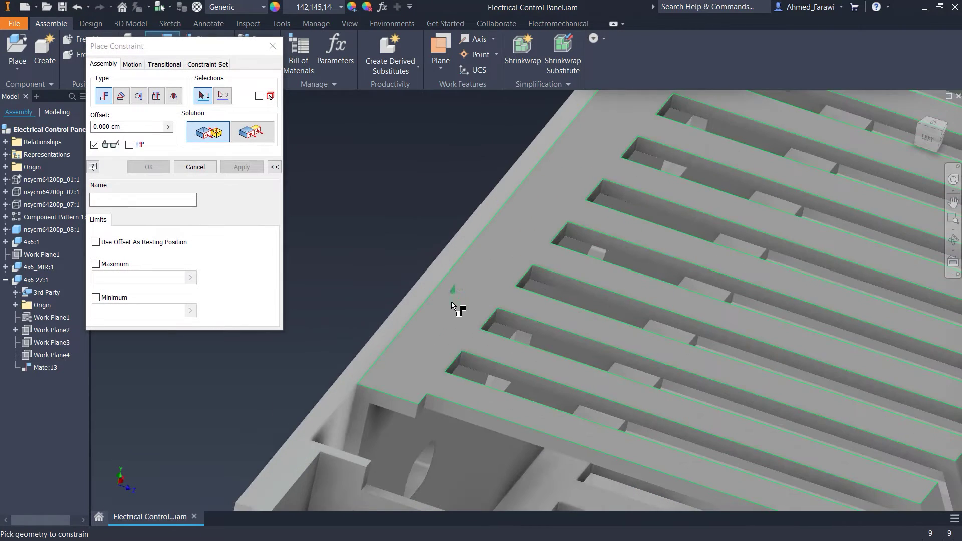
{"action": "left_click", "coordinate": [412, 302]}
{"action": "left_click", "coordinate": [249, 139]}
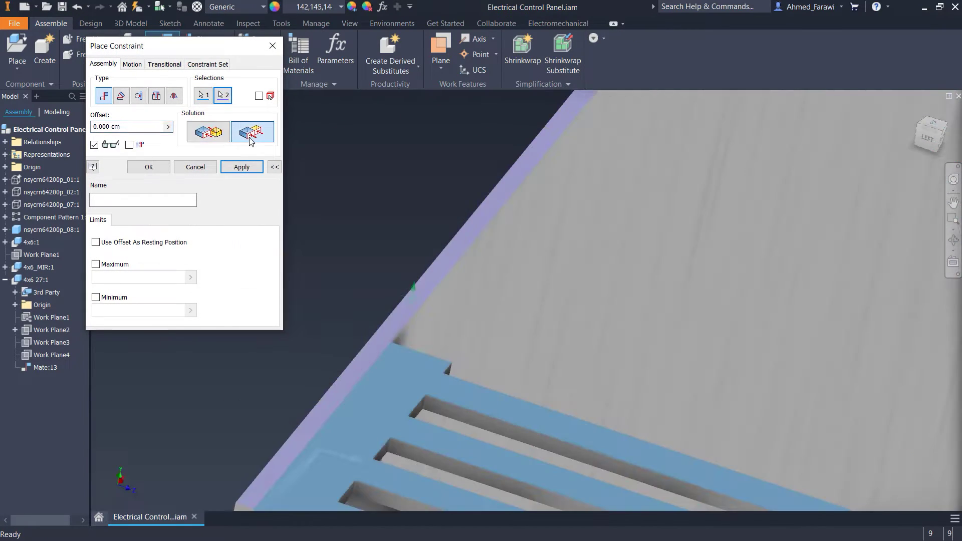
{"action": "left_click", "coordinate": [242, 167]}
{"action": "left_click", "coordinate": [195, 167]}
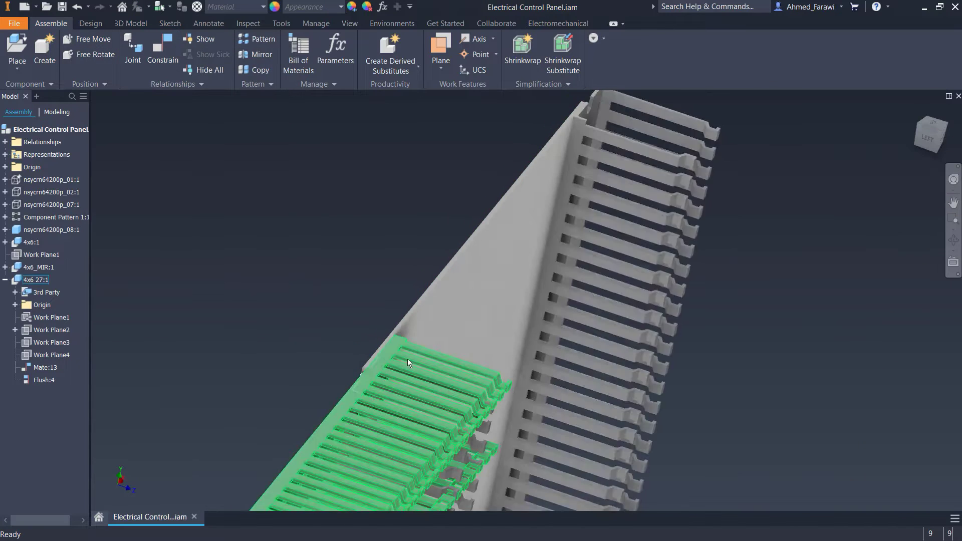
- Mate the end face of 4x6 27:1 to the vertical duct
{"action": "scroll", "coordinate": [407, 359], "scroll_direction": "up", "scroll_amount": 5}
{"action": "left_click", "coordinate": [446, 328]}
{"action": "left_click", "coordinate": [163, 47]}
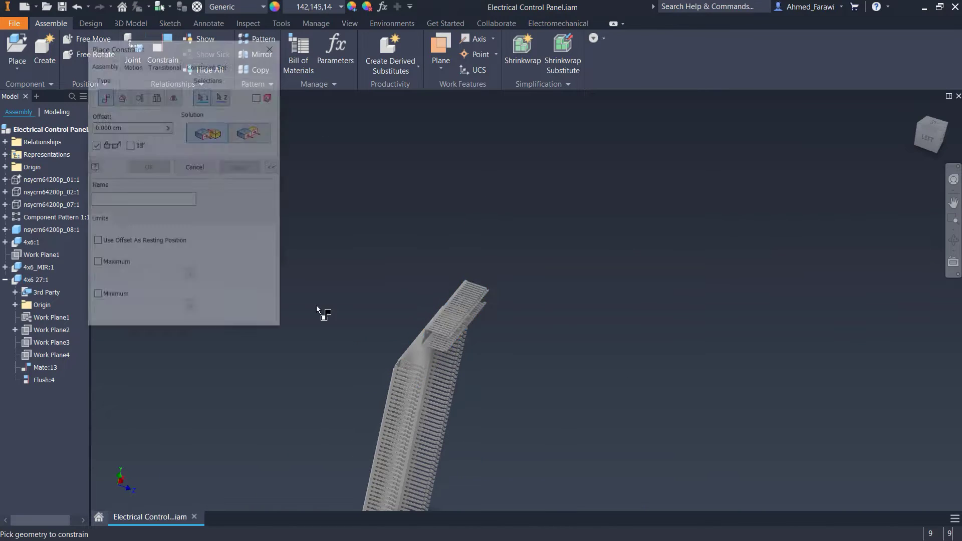
{"action": "scroll", "coordinate": [552, 372], "scroll_direction": "down", "scroll_amount": 5}
{"action": "scroll", "coordinate": [605, 297], "scroll_direction": "down", "scroll_amount": 2}
{"action": "mouse_move", "coordinate": [588, 312]}
{"action": "middle_mouse_down", "text": "shift"}
{"action": "mouse_move", "coordinate": [463, 297]}
{"action": "mouse_move", "coordinate": [386, 312]}
{"action": "mouse_move", "coordinate": [483, 318]}
{"action": "mouse_move", "coordinate": [556, 254]}
{"action": "middle_mouse_up", "text": "shift"}
{"action": "left_click", "coordinate": [557, 253]}
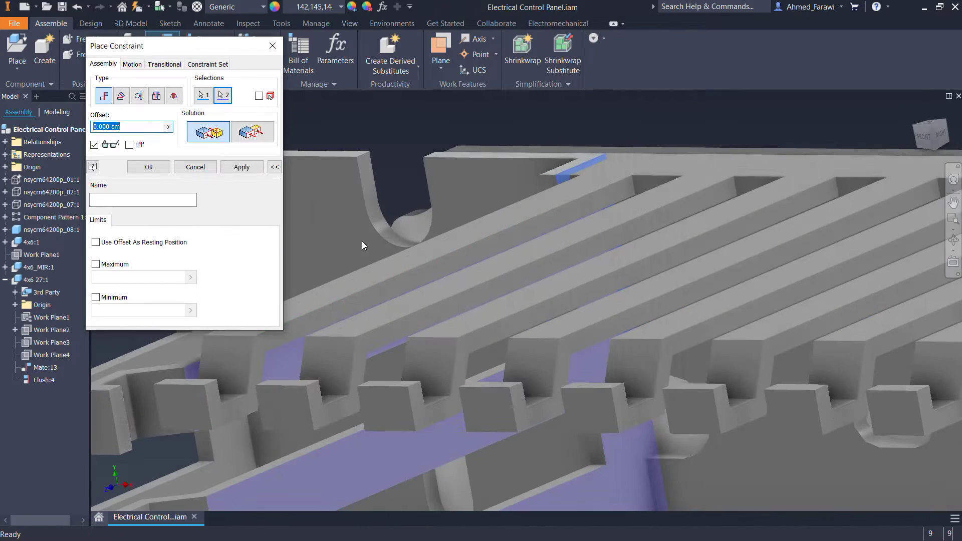
{"action": "left_click", "coordinate": [229, 171]}
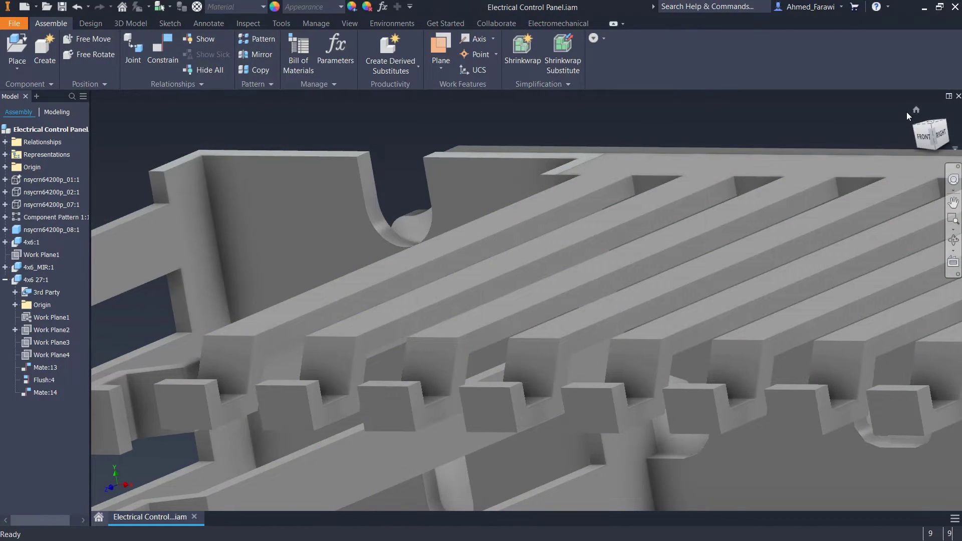
{"action": "left_click", "coordinate": [915, 110]}
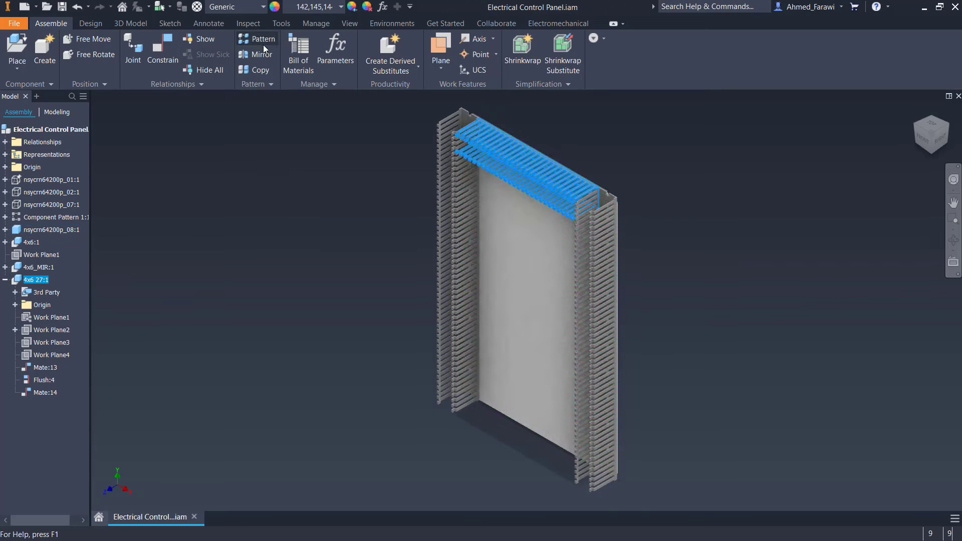
- Rectangular-pattern the top duct twice down the panel's vertical edge as Component Pattern 2
{"action": "left_click", "coordinate": [263, 44]}
{"action": "left_click", "coordinate": [131, 142]}
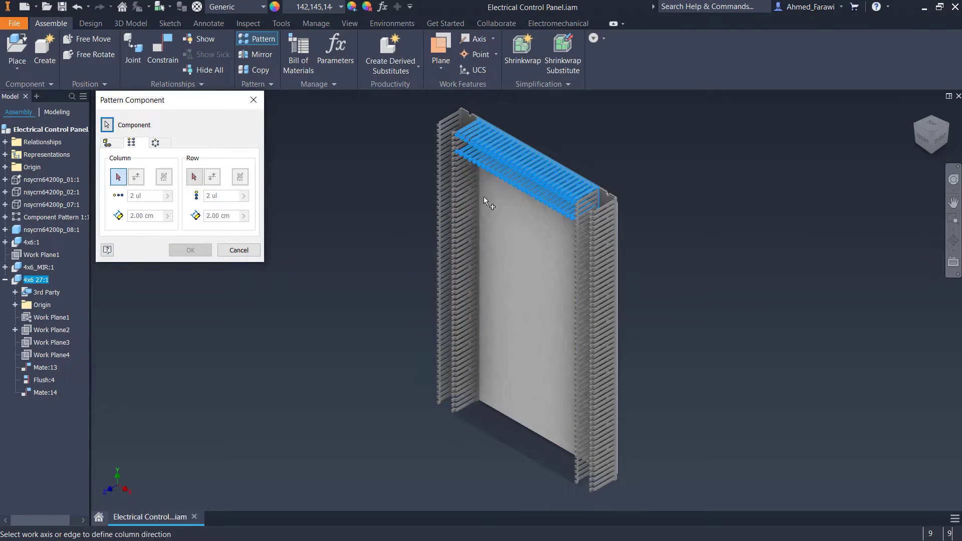
{"action": "left_click", "coordinate": [483, 198]}
{"action": "left_click", "coordinate": [142, 181]}
{"action": "left_click", "coordinate": [130, 213]}
{"action": "type", "text": "17"}
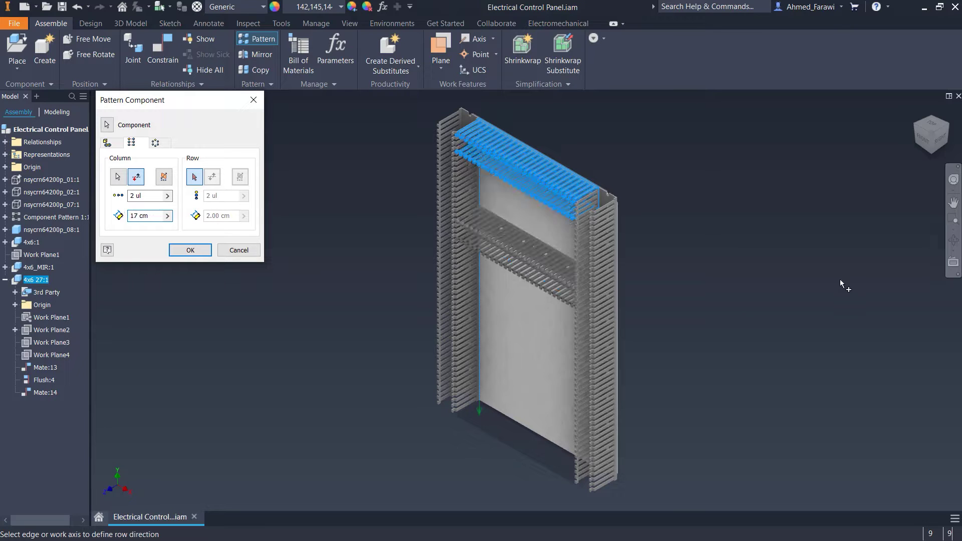
{"action": "scroll", "coordinate": [756, 286], "scroll_direction": "up", "scroll_amount": 3}
{"action": "scroll", "coordinate": [575, 299], "scroll_direction": "up", "scroll_amount": 3}
{"action": "mouse_move", "coordinate": [576, 299]}
{"action": "middle_mouse_down", "text": "shift"}
{"action": "mouse_move", "coordinate": [631, 341]}
{"action": "mouse_move", "coordinate": [386, 291]}
{"action": "middle_mouse_up", "text": "shift"}
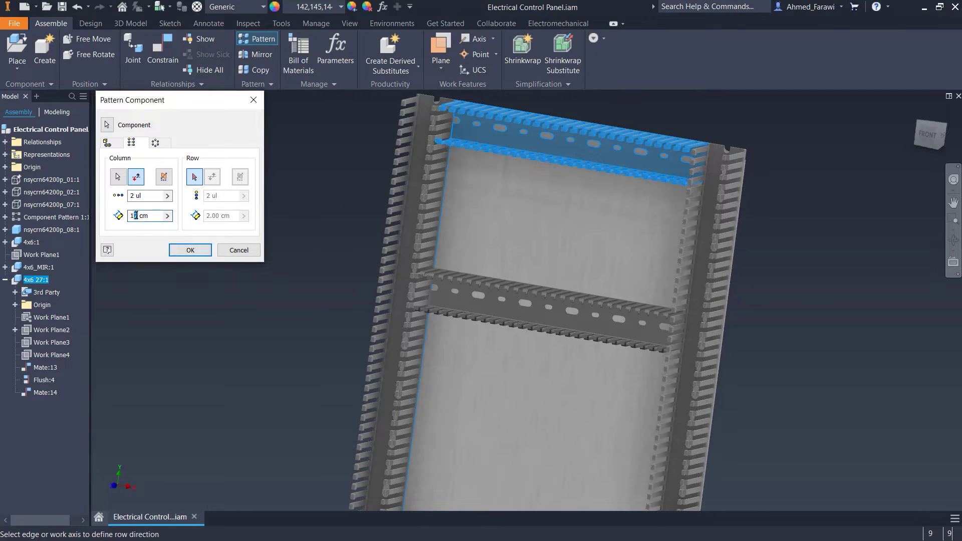
{"action": "type", "text": "18"}
{"action": "key", "text": "Return"}
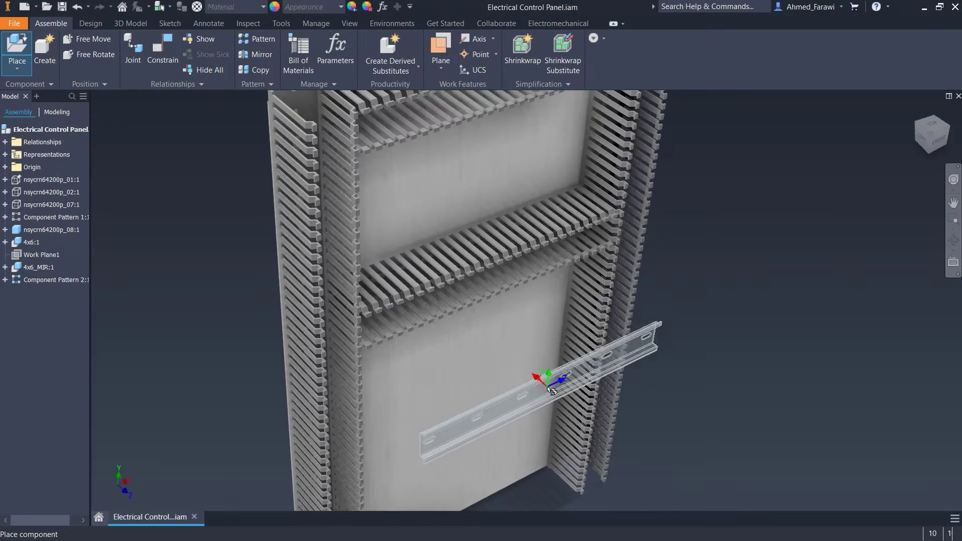
- Place the RIEL 27 CM DIN rail into the panel assembly
{"action": "mouse_move", "coordinate": [542, 369]}
{"action": "middle_mouse_down", "text": "shift"}
{"action": "mouse_move", "coordinate": [408, 344]}
{"action": "mouse_move", "coordinate": [445, 361]}
{"action": "middle_mouse_up", "text": "shift"}
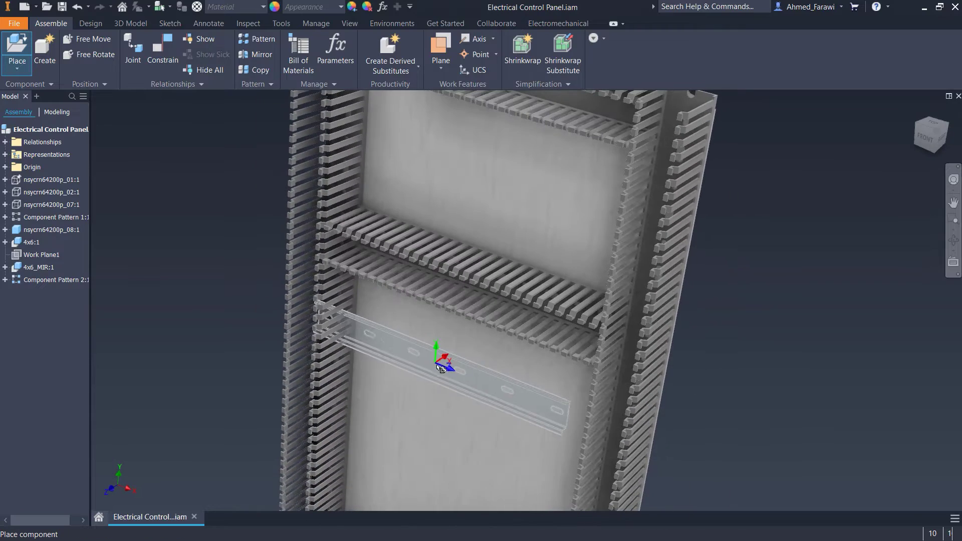
{"action": "left_click", "coordinate": [472, 388]}
{"action": "key", "text": "Escape"}
{"action": "middle_click_drag", "start_coordinate": [423, 396], "coordinate": [443, 403], "text": "shift"}
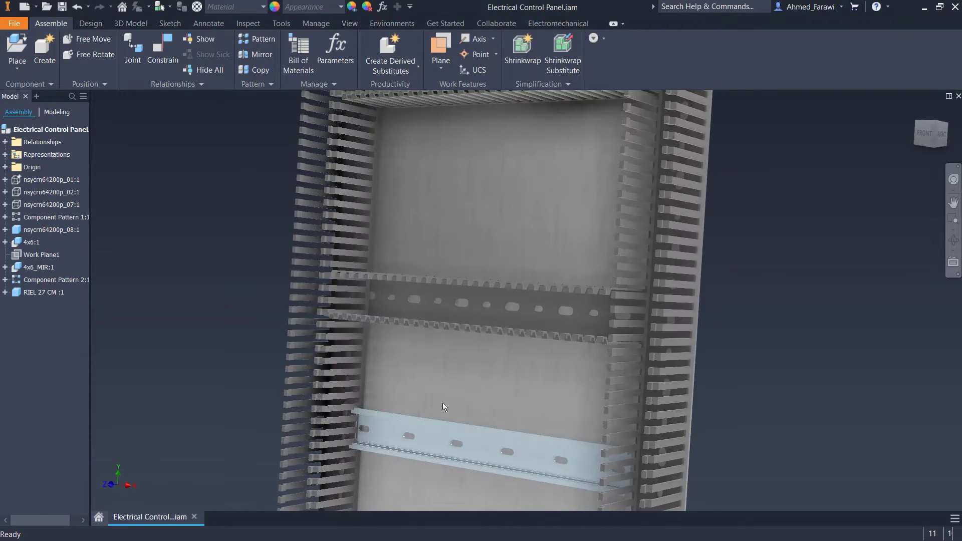
{"action": "left_click_drag", "start_coordinate": [443, 403], "coordinate": [391, 436]}
{"action": "middle_click_drag", "start_coordinate": [391, 436], "coordinate": [616, 416], "text": "shift"}
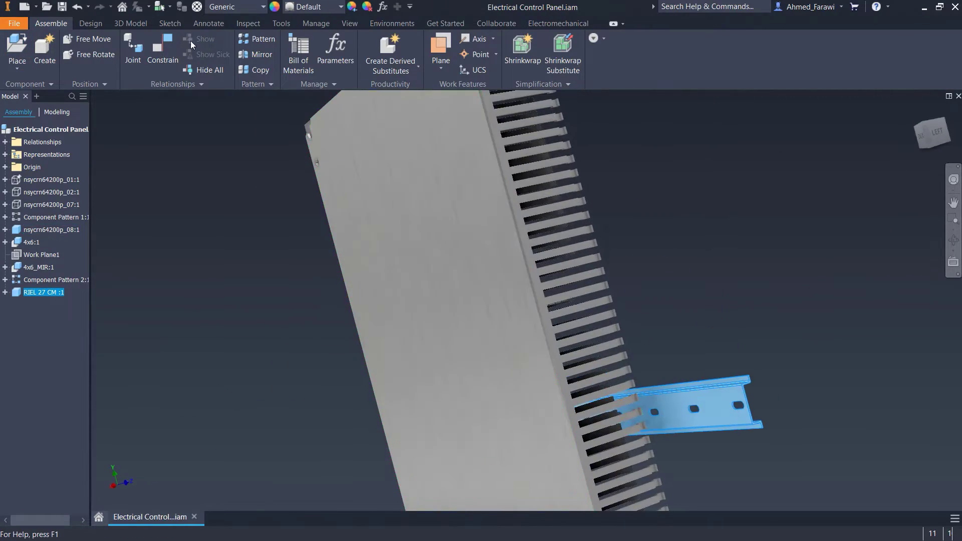
- Mate the rail to the back panel and drag it between the ducts in the upper bay
{"action": "left_click", "coordinate": [163, 48]}
{"action": "left_click", "coordinate": [628, 356]}
{"action": "scroll", "coordinate": [702, 401], "scroll_direction": "down", "scroll_amount": 3}
{"action": "scroll", "coordinate": [705, 394], "scroll_direction": "up", "scroll_amount": 2}
{"action": "left_click", "coordinate": [705, 394]}
{"action": "scroll", "coordinate": [705, 394], "scroll_direction": "up", "scroll_amount": 3}
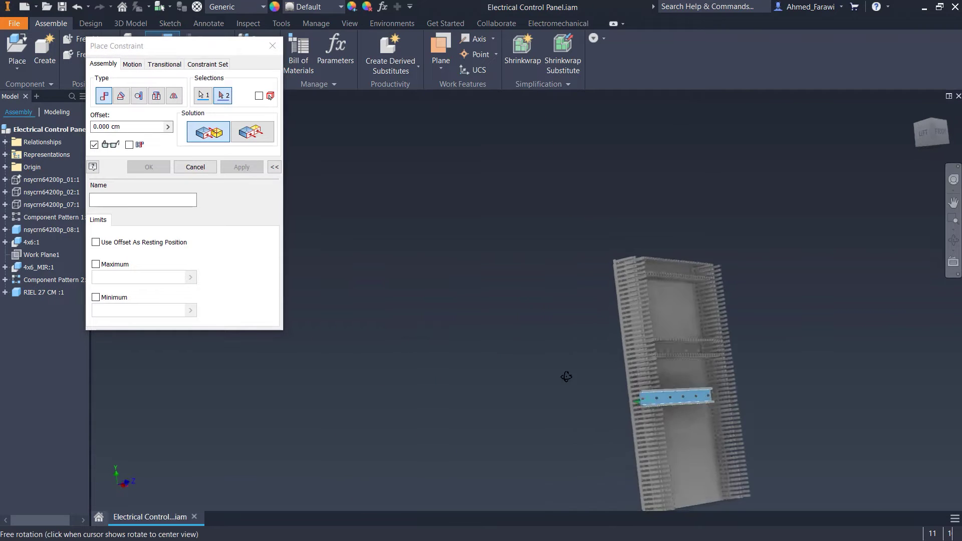
{"action": "middle_click_drag", "start_coordinate": [705, 394], "coordinate": [706, 307], "text": "shift"}
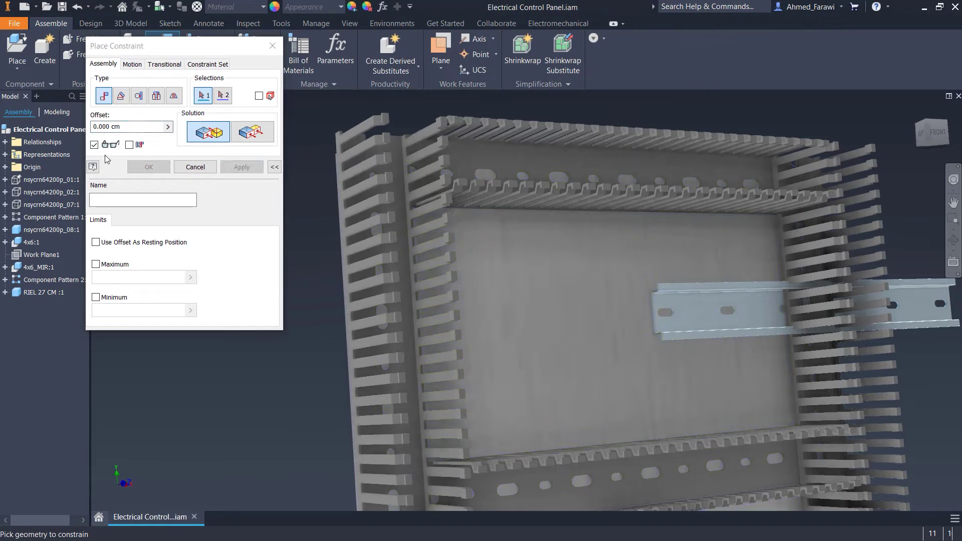
{"action": "left_click", "coordinate": [195, 167]}
{"action": "left_click_drag", "start_coordinate": [660, 309], "coordinate": [441, 321]}
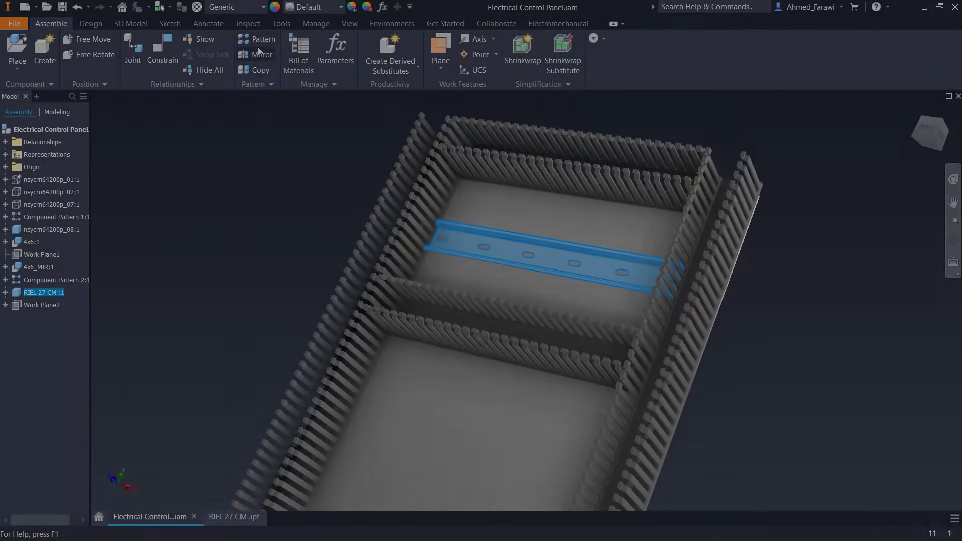
{"action": "left_click", "coordinate": [258, 41]}
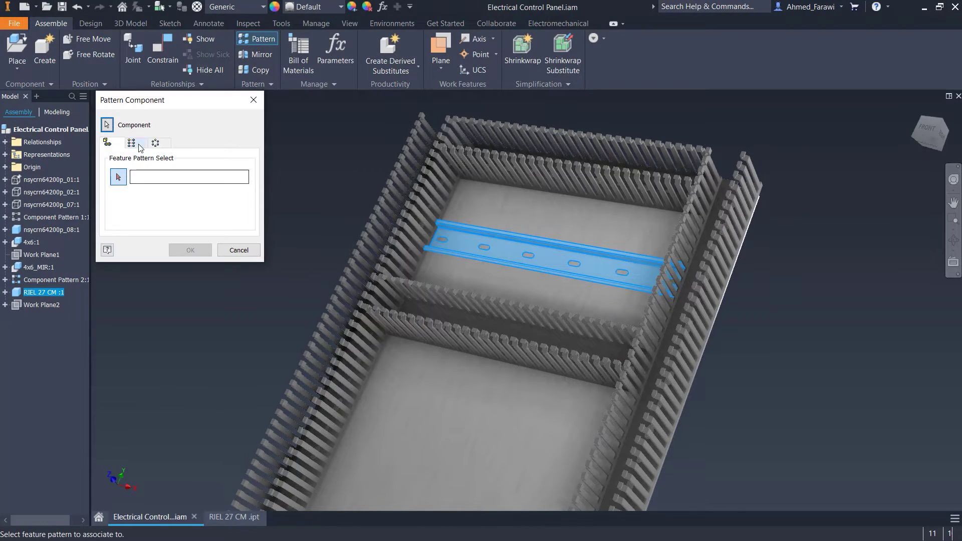
- Pattern the rail rectangularly as 2 copies, 20 cm apart, flipped down into the lower bay
{"action": "left_click", "coordinate": [140, 147]}
{"action": "left_click", "coordinate": [449, 206]}
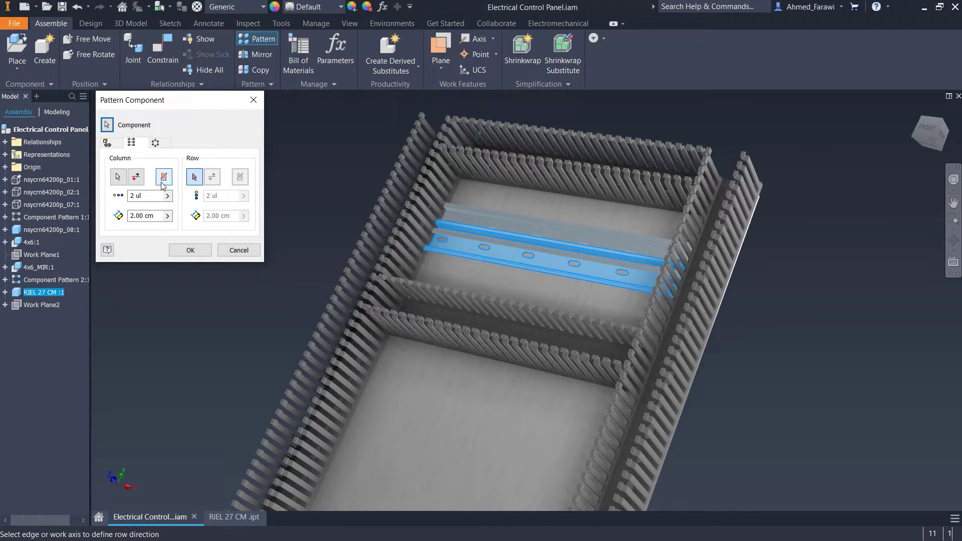
{"action": "left_click", "coordinate": [143, 179]}
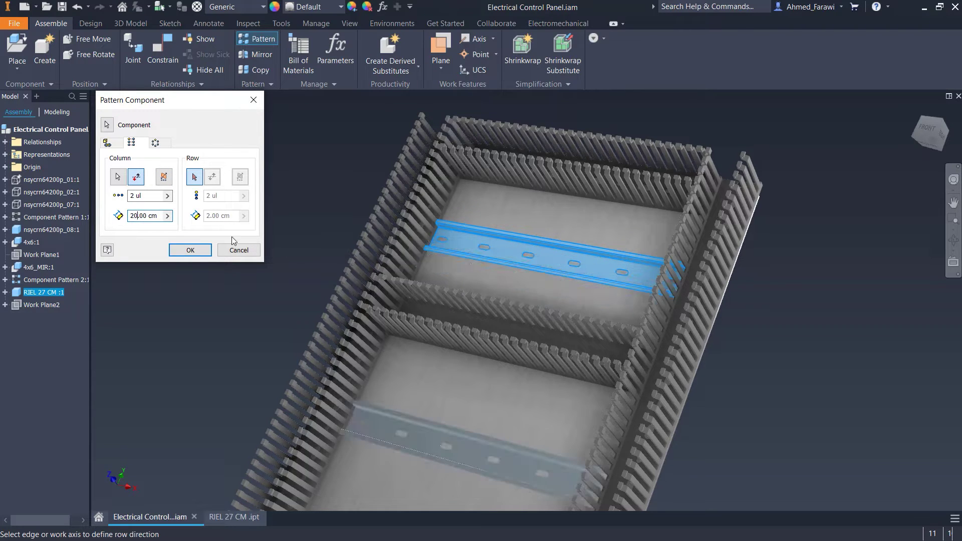
{"action": "scroll", "coordinate": [452, 311], "scroll_direction": "down", "scroll_amount": 3}
{"action": "middle_click_drag", "start_coordinate": [461, 319], "coordinate": [426, 326], "text": "shift"}
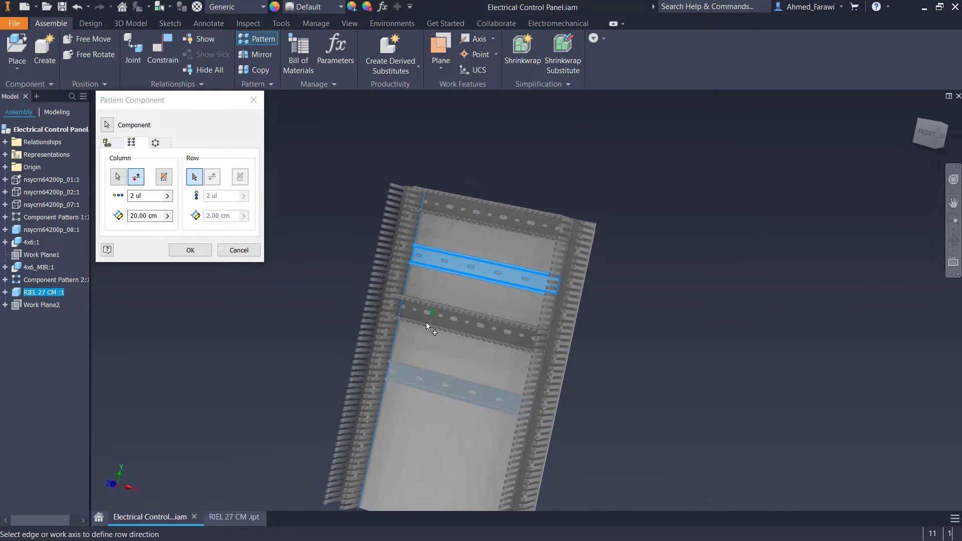
{"action": "scroll", "coordinate": [426, 326], "scroll_direction": "up", "scroll_amount": 3}
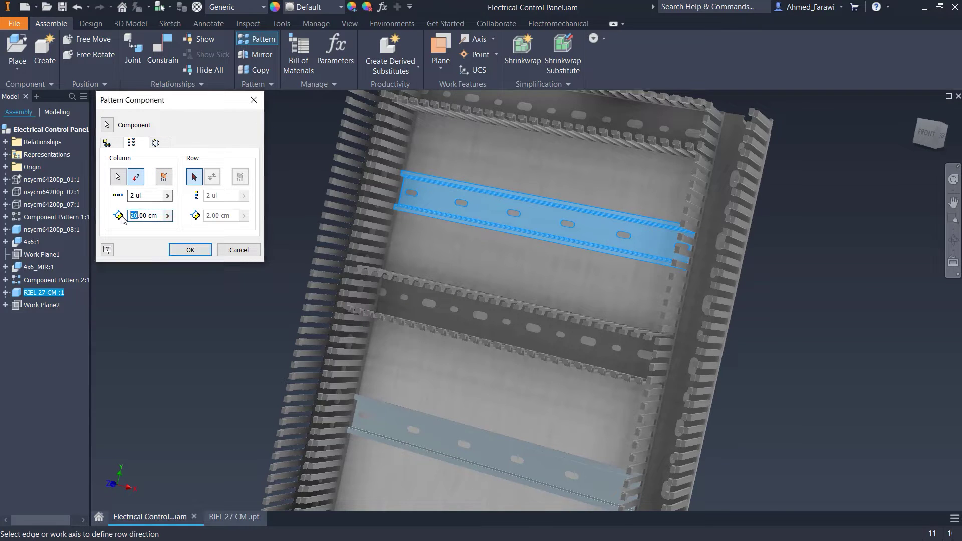
{"action": "left_click", "coordinate": [190, 250]}
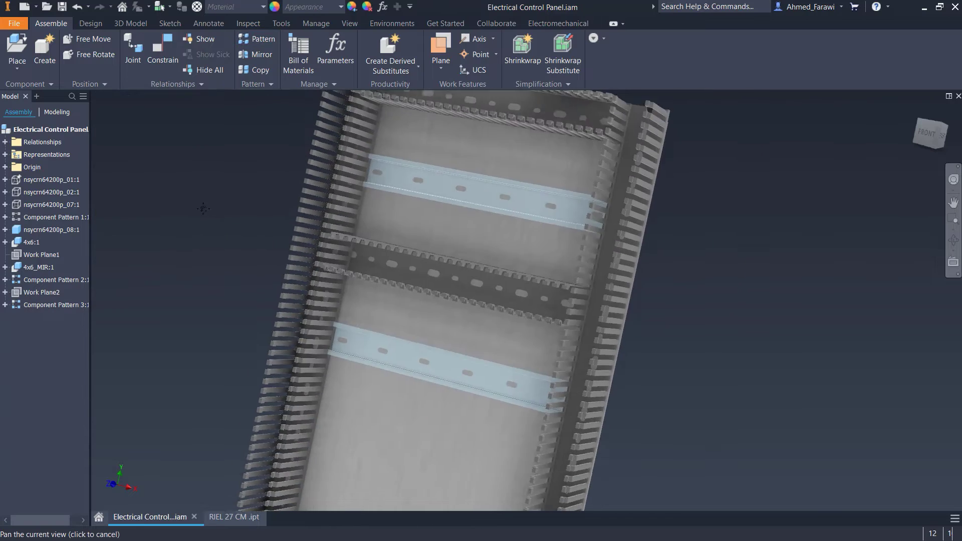
{"action": "scroll", "coordinate": [372, 218], "scroll_direction": "down", "scroll_amount": 3}
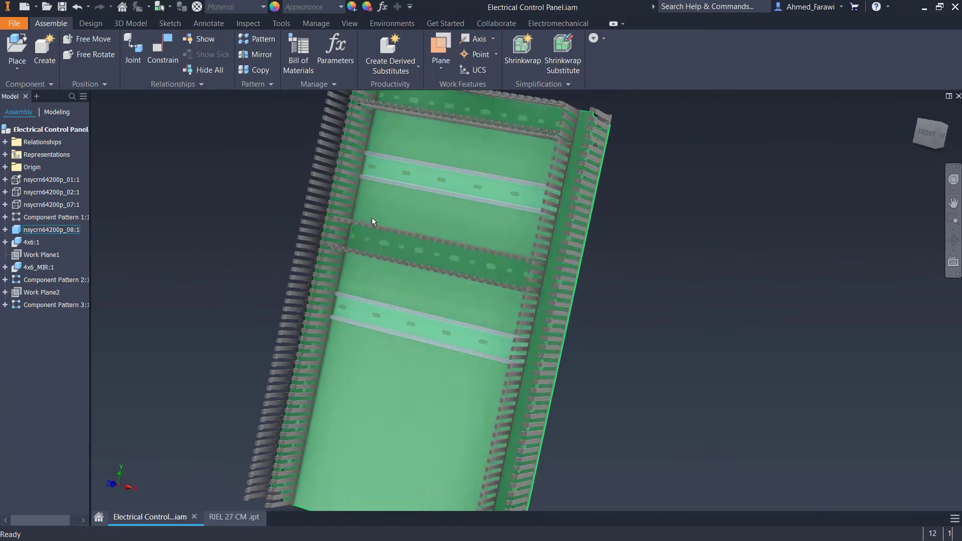
- Mate the Finder relay's clip edge to the upper DIN rail
{"action": "double_click", "coordinate": [371, 245]}
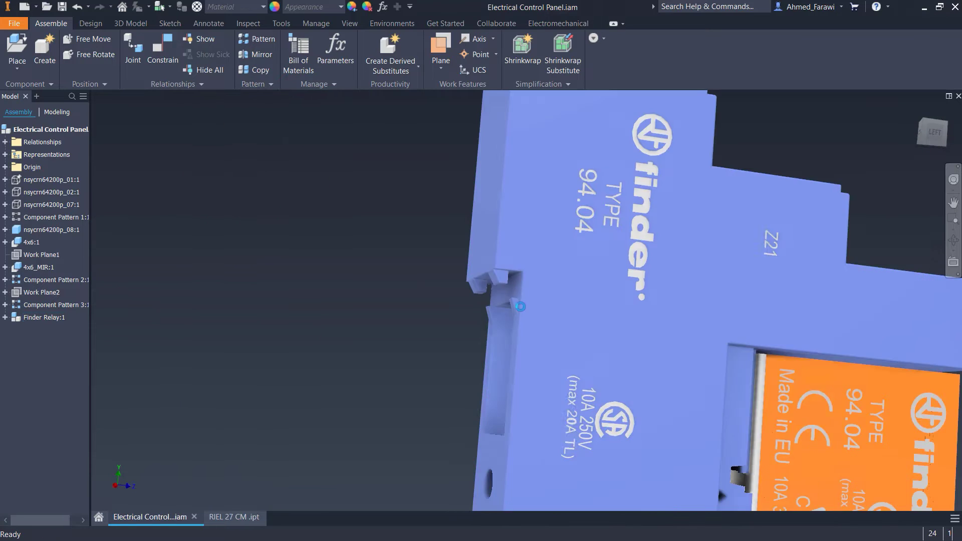
{"action": "scroll", "coordinate": [519, 312], "scroll_direction": "down", "scroll_amount": 2}
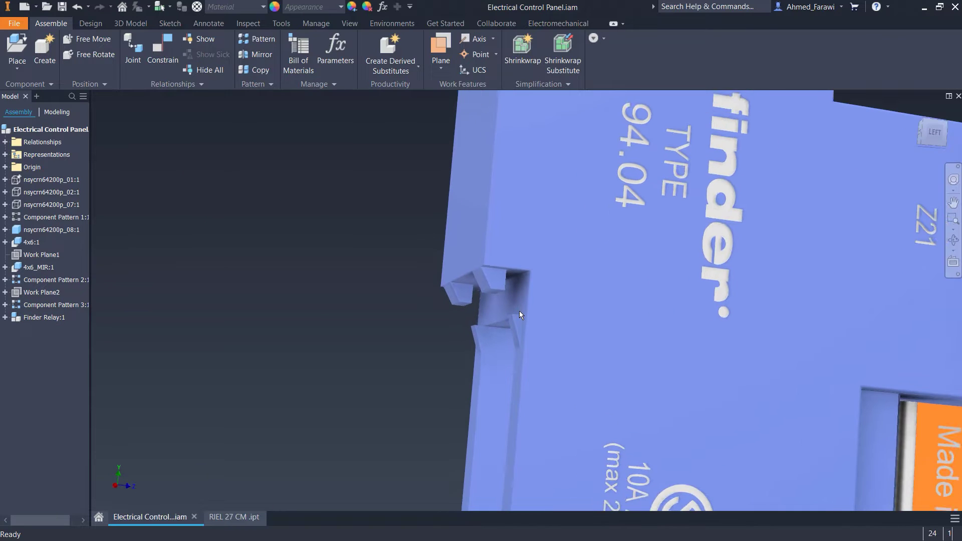
{"action": "left_click", "coordinate": [176, 50]}
{"action": "left_click", "coordinate": [517, 277]}
{"action": "scroll", "coordinate": [486, 286], "scroll_direction": "up", "scroll_amount": 3}
{"action": "scroll", "coordinate": [479, 286], "scroll_direction": "up", "scroll_amount": 5}
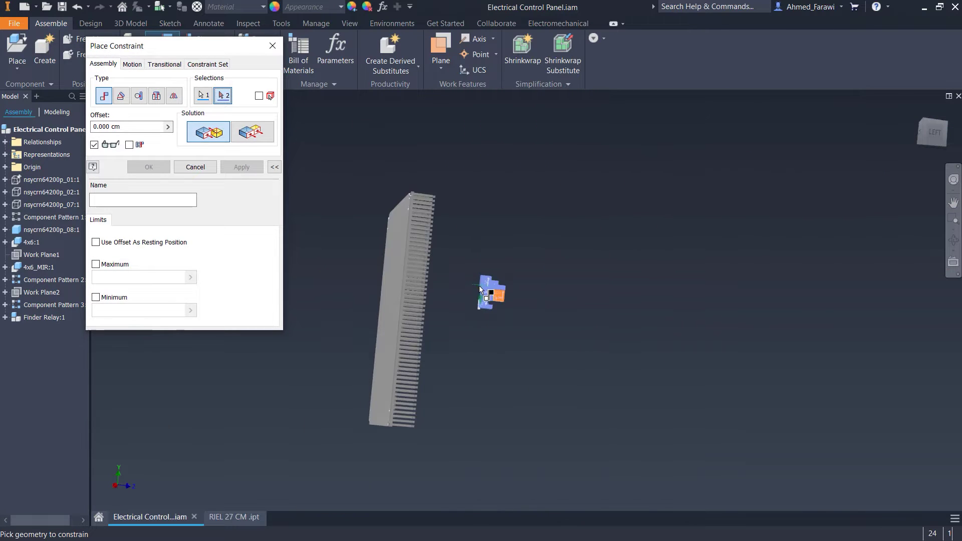
{"action": "middle_click_drag", "start_coordinate": [479, 285], "coordinate": [315, 301], "text": "shift"}
{"action": "scroll", "coordinate": [361, 250], "scroll_direction": "down", "scroll_amount": 5}
{"action": "scroll", "coordinate": [384, 304], "scroll_direction": "down", "scroll_amount": 3}
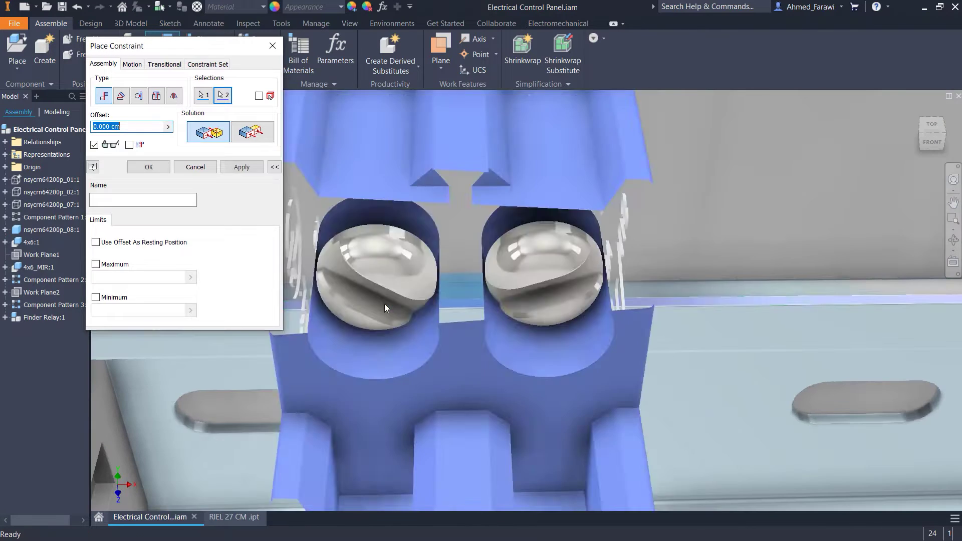
{"action": "left_click", "coordinate": [384, 304]}
{"action": "scroll", "coordinate": [384, 304], "scroll_direction": "up", "scroll_amount": 6}
{"action": "mouse_move", "coordinate": [384, 304]}
{"action": "middle_mouse_down", "text": "shift"}
{"action": "mouse_move", "coordinate": [334, 269]}
{"action": "mouse_move", "coordinate": [323, 275]}
{"action": "middle_mouse_up", "text": "shift"}
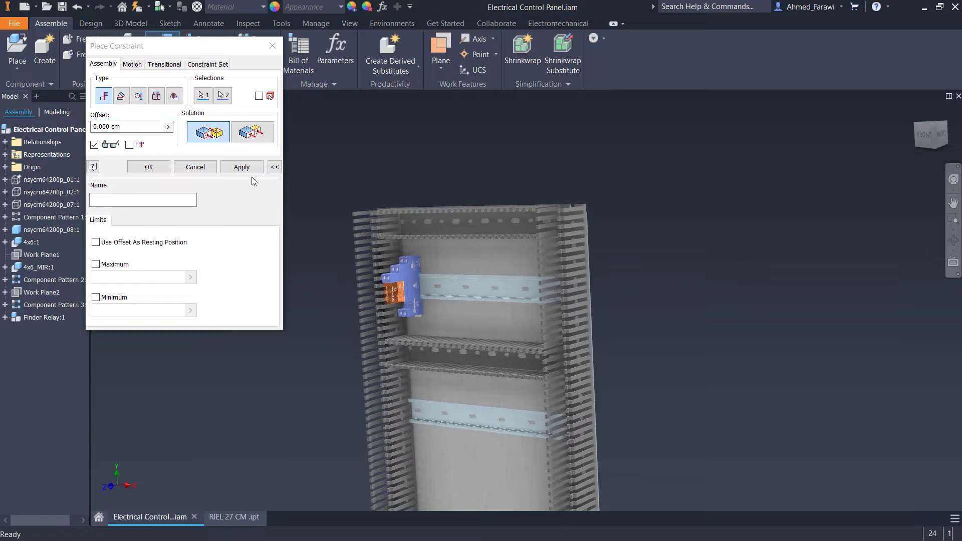
{"action": "key", "text": "Escape"}
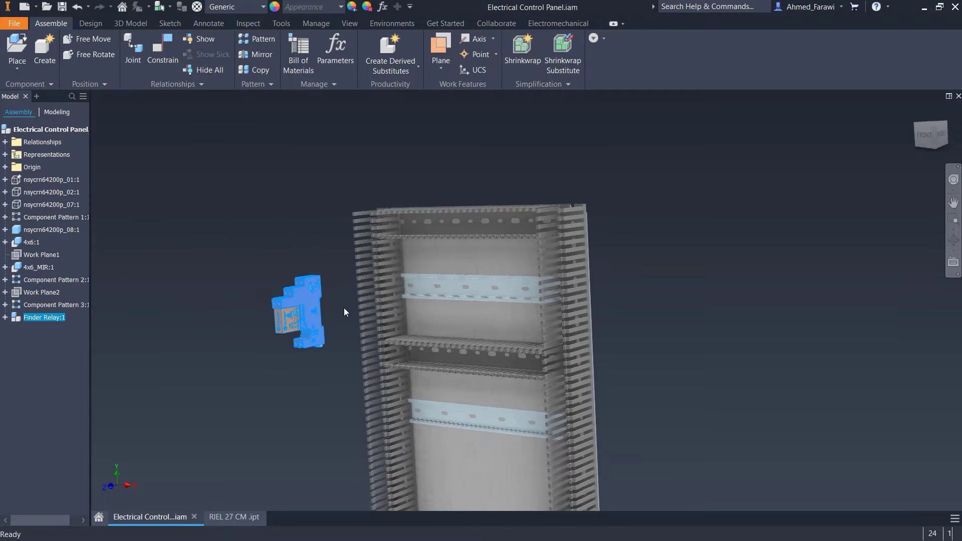
- Seat the relay on the rail edge with a second constraint and slide it beside the left duct
{"action": "middle_click_drag", "start_coordinate": [344, 308], "coordinate": [575, 306], "text": "shift"}
{"action": "left_click", "coordinate": [270, 109]}
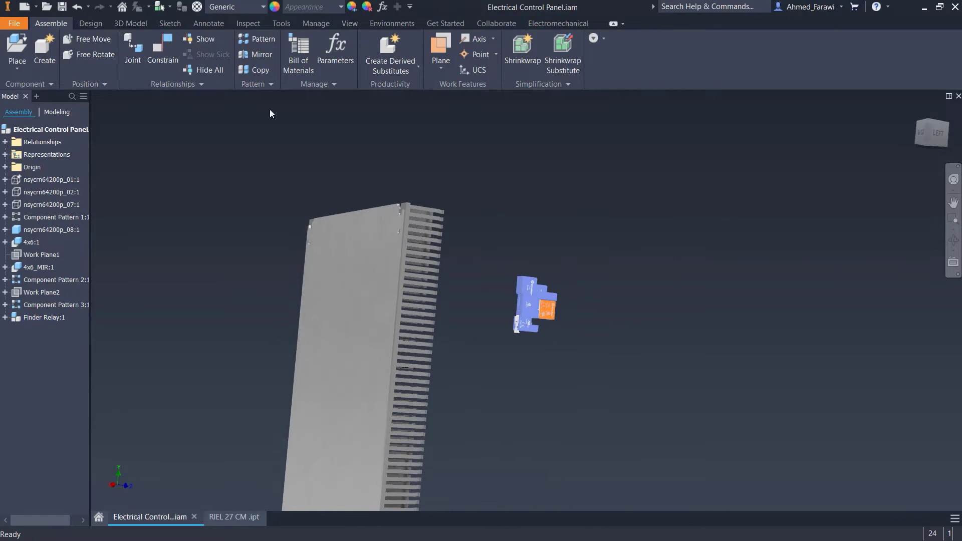
{"action": "scroll", "coordinate": [551, 311], "scroll_direction": "up", "scroll_amount": 5}
{"action": "mouse_move", "coordinate": [585, 344]}
{"action": "middle_mouse_down", "text": "shift"}
{"action": "mouse_move", "coordinate": [572, 430]}
{"action": "mouse_move", "coordinate": [454, 411]}
{"action": "middle_mouse_up", "text": "shift"}
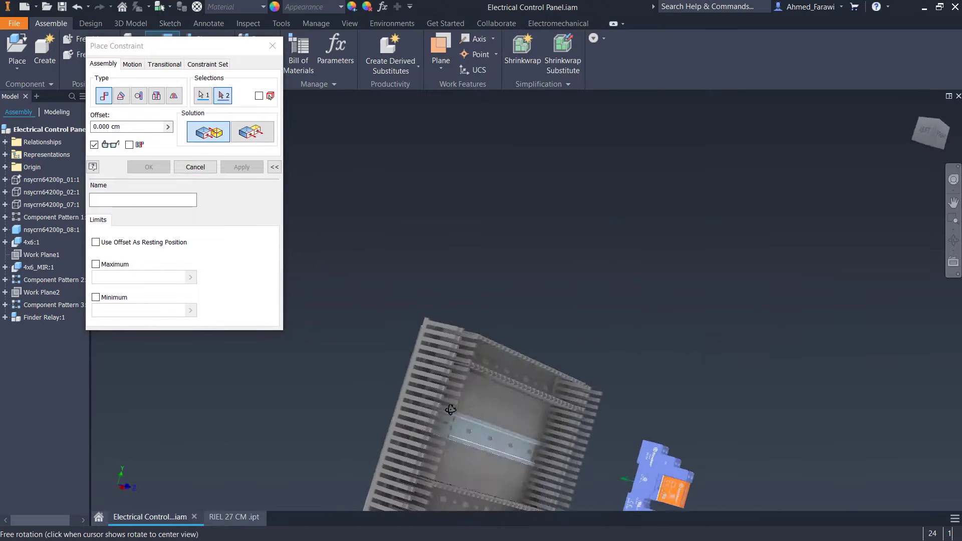
{"action": "scroll", "coordinate": [454, 411], "scroll_direction": "up", "scroll_amount": 4}
{"action": "left_click", "coordinate": [462, 389]}
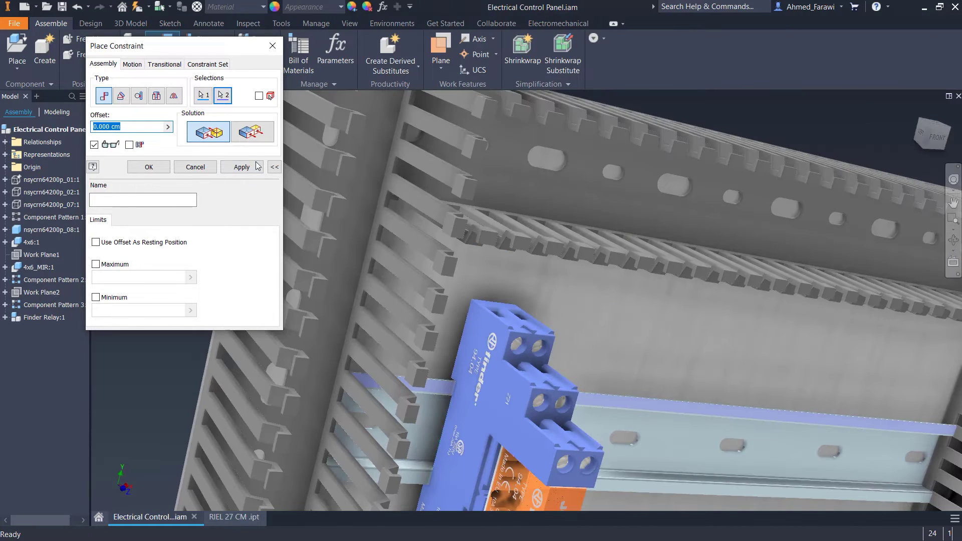
{"action": "key", "text": "Escape"}
{"action": "key", "text": "F6"}
{"action": "scroll", "coordinate": [478, 322], "scroll_direction": "up", "scroll_amount": 5}
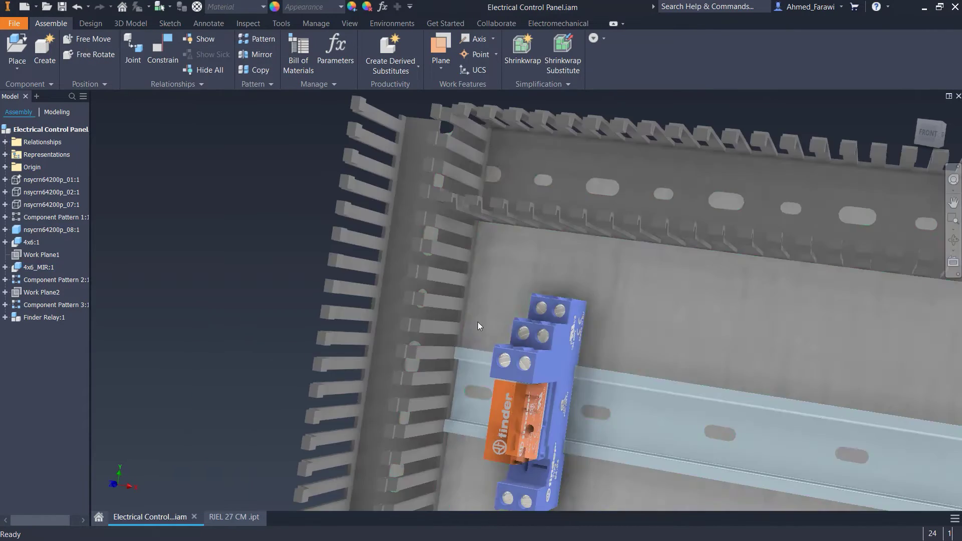
{"action": "left_click", "coordinate": [482, 331]}
{"action": "left_click_drag", "start_coordinate": [472, 372], "coordinate": [504, 377]}
{"action": "left_click", "coordinate": [271, 267]}
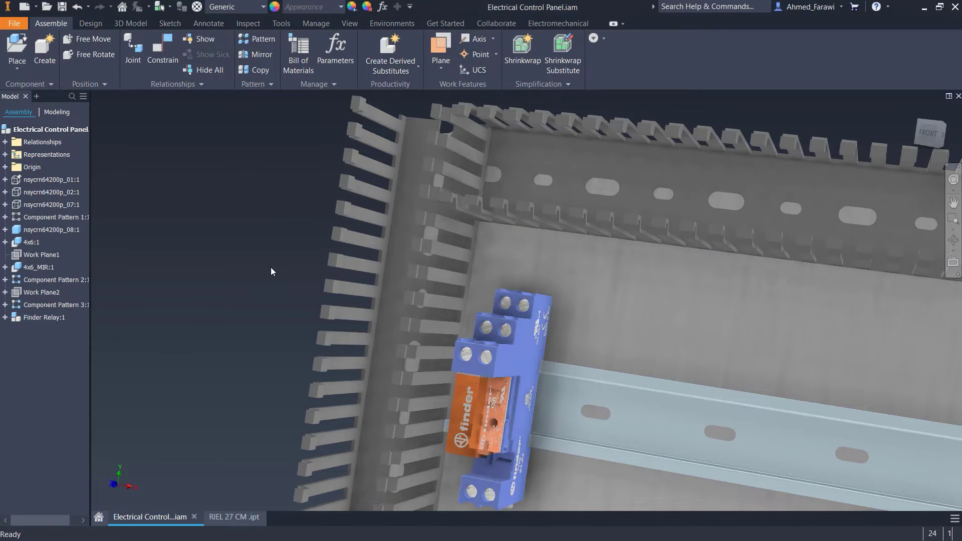
{"action": "scroll", "coordinate": [300, 280], "scroll_direction": "down", "scroll_amount": 5}
- Paste another Finder relay into the assembly and rotate it 90 degrees
{"action": "key", "text": "F6"}
{"action": "key", "text": "ctrl+v"}
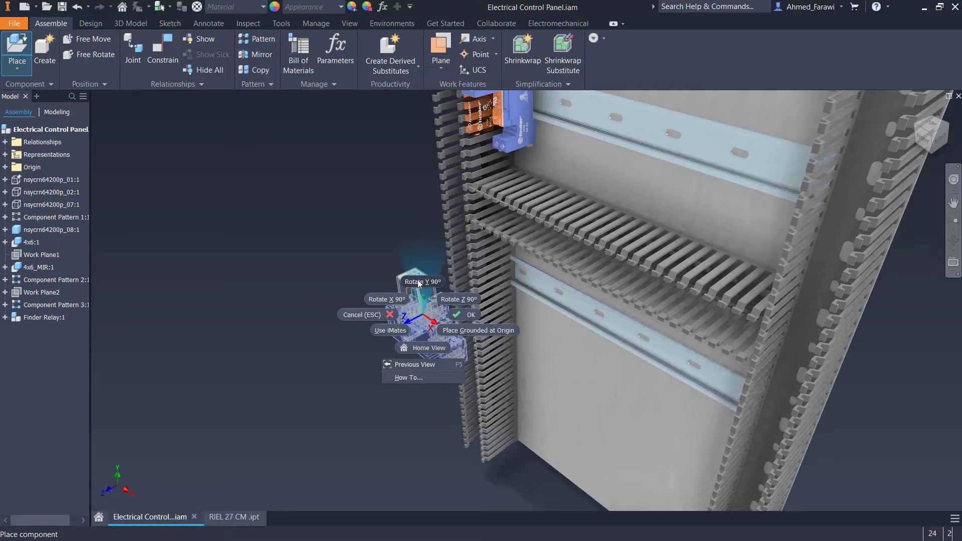
{"action": "left_click", "coordinate": [470, 301]}
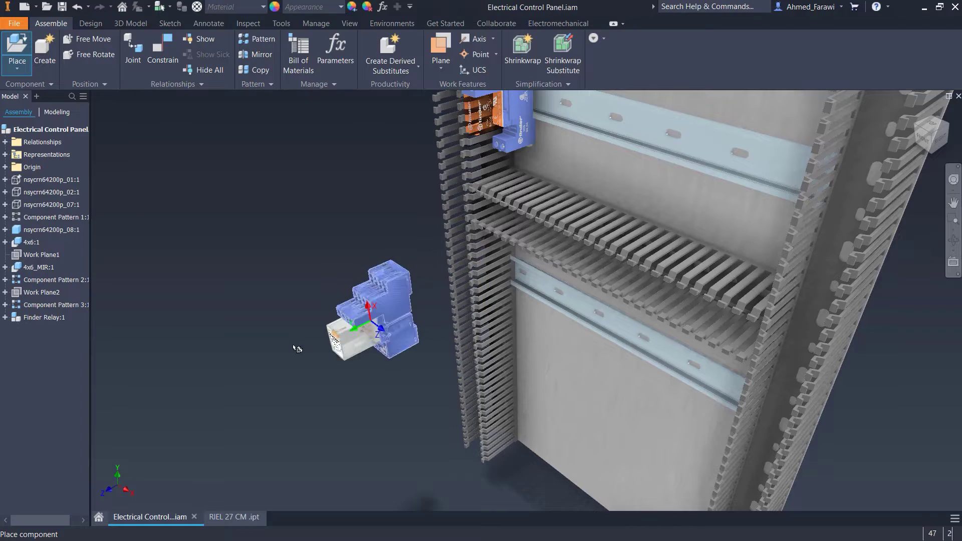
{"action": "middle_click_drag", "start_coordinate": [293, 344], "coordinate": [581, 311], "text": "shift"}
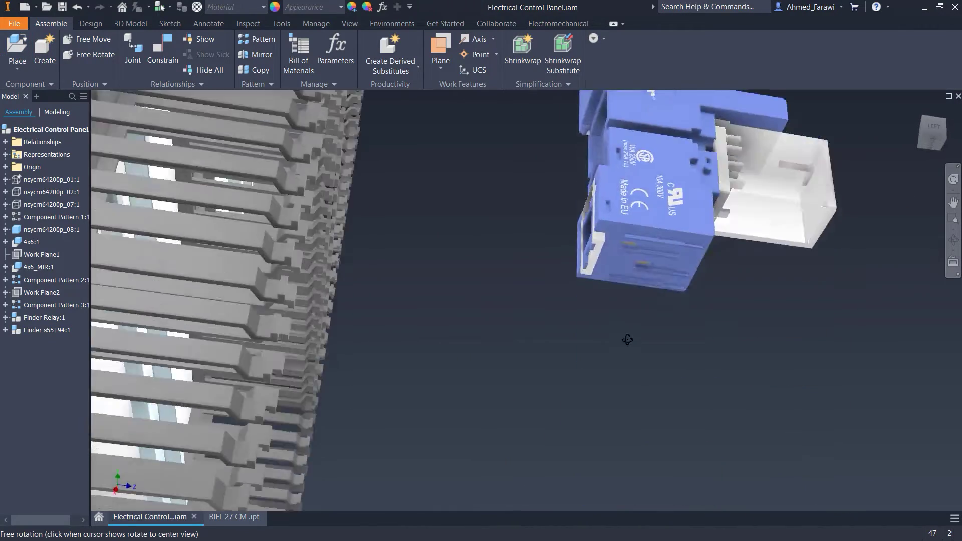
{"action": "middle_click_drag", "start_coordinate": [581, 314], "coordinate": [587, 319], "text": "shift"}
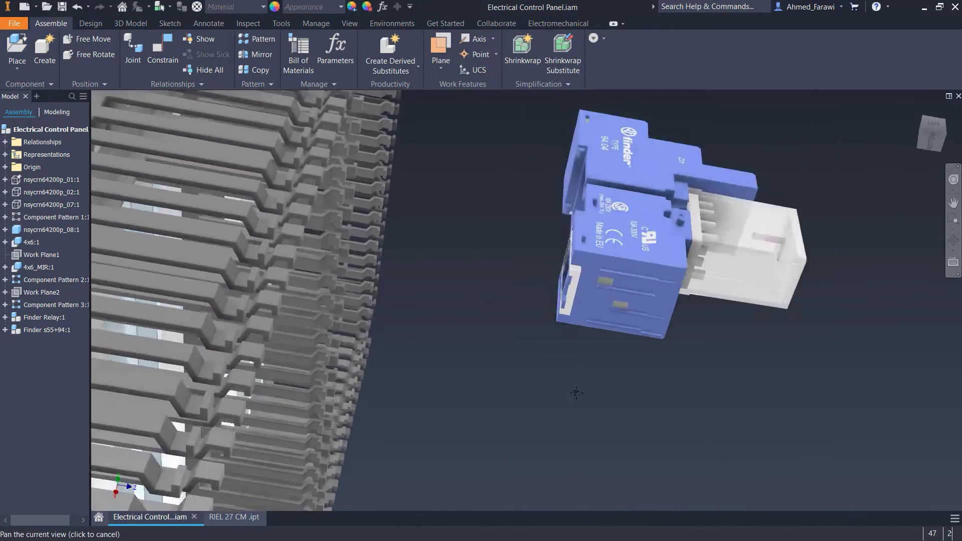
{"action": "scroll", "coordinate": [586, 319], "scroll_direction": "down", "scroll_amount": 3}
{"action": "scroll", "coordinate": [587, 315], "scroll_direction": "down", "scroll_amount": 4}
- Mate the new relay's slot to the DIN rail edge
{"action": "left_click", "coordinate": [161, 45]}
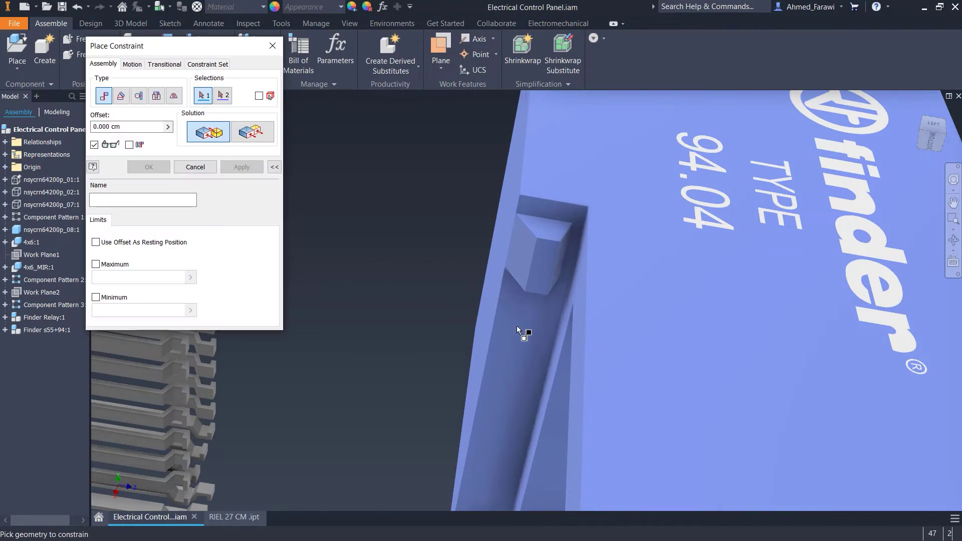
{"action": "scroll", "coordinate": [516, 327], "scroll_direction": "up", "scroll_amount": 5}
{"action": "middle_click_drag", "start_coordinate": [516, 326], "coordinate": [533, 203], "text": "shift"}
{"action": "scroll", "coordinate": [532, 203], "scroll_direction": "down", "scroll_amount": 5}
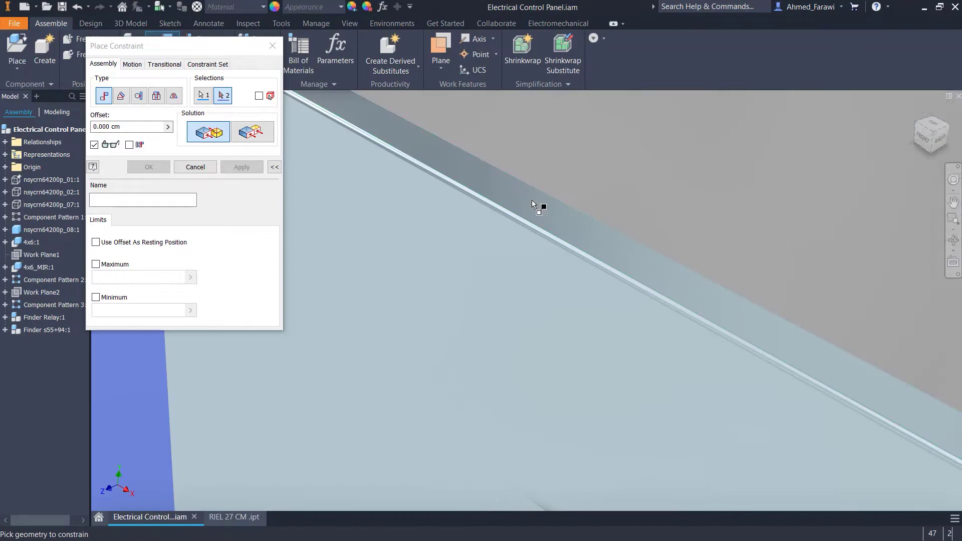
{"action": "left_click", "coordinate": [540, 208]}
{"action": "scroll", "coordinate": [519, 213], "scroll_direction": "up", "scroll_amount": 5}
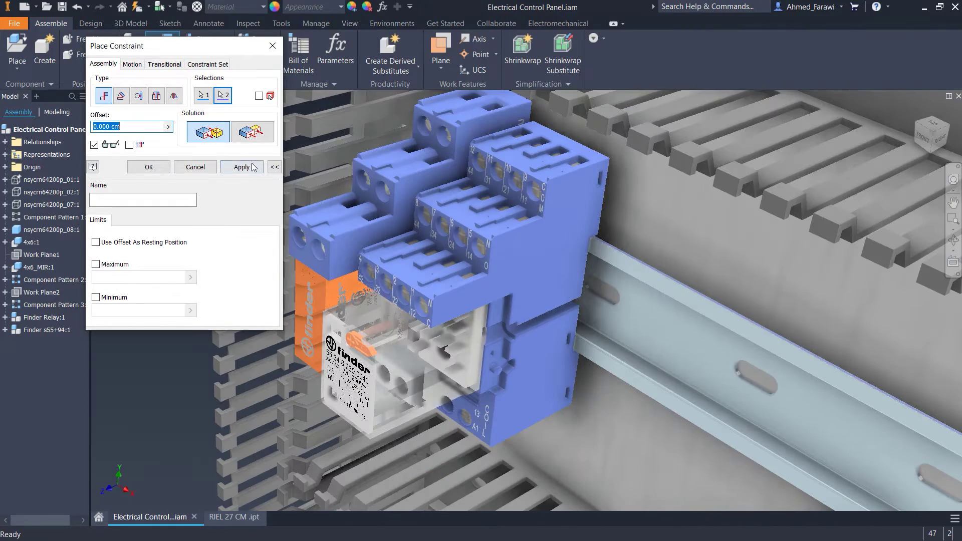
{"action": "left_click", "coordinate": [195, 167]}
{"action": "mouse_move", "coordinate": [527, 309]}
{"action": "middle_mouse_down", "text": "shift"}
{"action": "mouse_move", "coordinate": [325, 362]}
{"action": "mouse_move", "coordinate": [618, 306]}
{"action": "mouse_move", "coordinate": [465, 357]}
{"action": "middle_mouse_up", "text": "shift"}
{"action": "scroll", "coordinate": [326, 362], "scroll_direction": "up", "scroll_amount": 5}
{"action": "left_click_drag", "start_coordinate": [464, 357], "coordinate": [646, 346]}
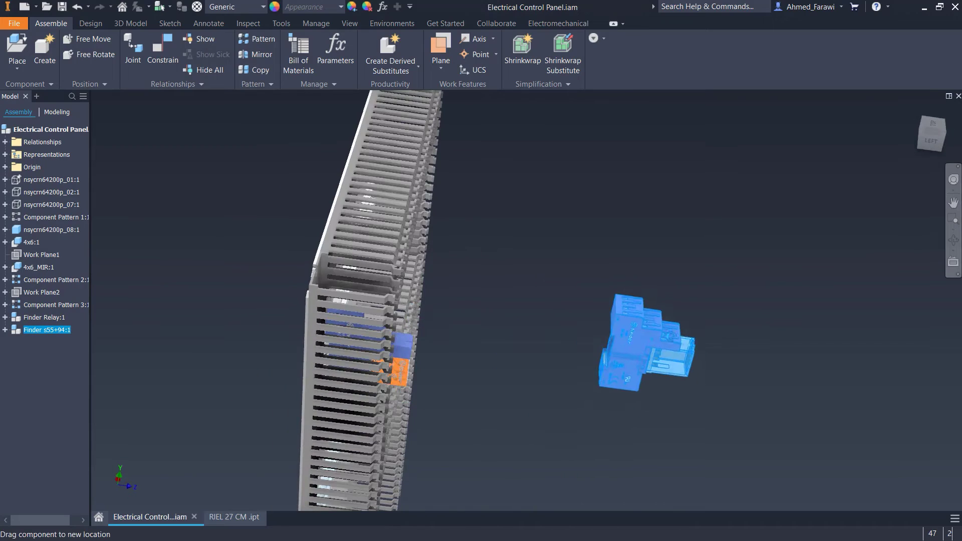
- Re-mate the relay onto the DIN rail edge and slide it left beside the first relay
{"action": "left_click", "coordinate": [155, 49]}
{"action": "scroll", "coordinate": [632, 346], "scroll_direction": "down", "scroll_amount": 5}
{"action": "scroll", "coordinate": [651, 348], "scroll_direction": "down", "scroll_amount": 4}
{"action": "scroll", "coordinate": [723, 452], "scroll_direction": "down", "scroll_amount": 3}
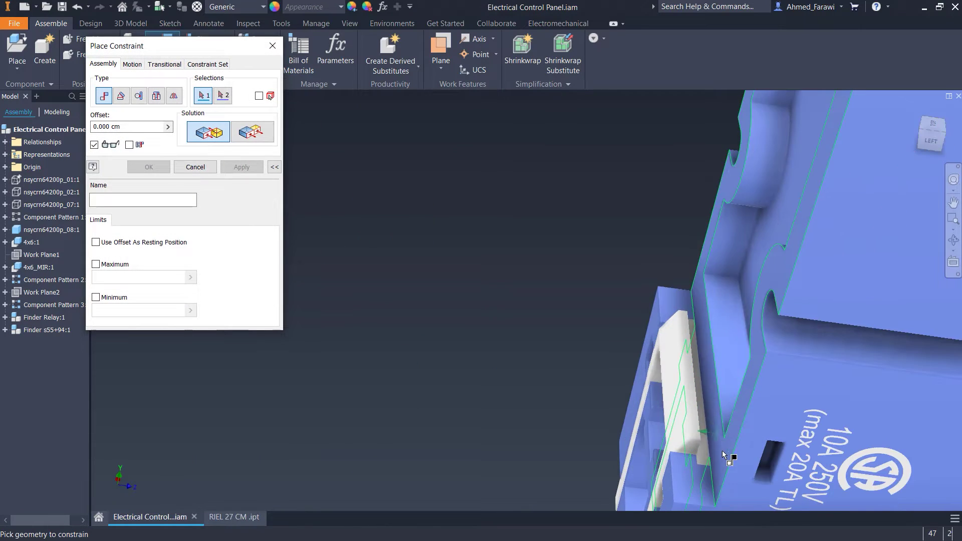
{"action": "scroll", "coordinate": [657, 419], "scroll_direction": "up", "scroll_amount": 5}
{"action": "middle_click_drag", "start_coordinate": [656, 420], "coordinate": [386, 414], "text": "shift"}
{"action": "scroll", "coordinate": [386, 414], "scroll_direction": "down", "scroll_amount": 3}
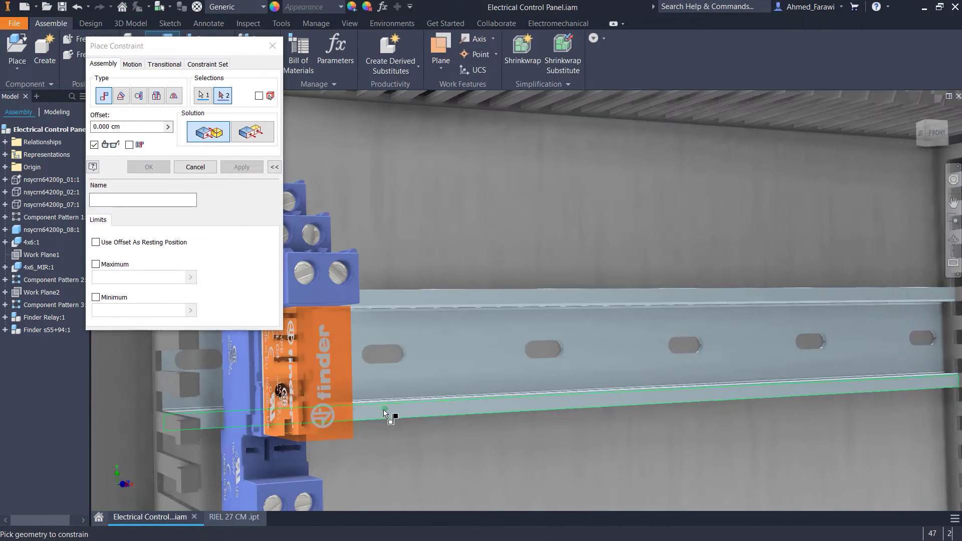
{"action": "left_click", "coordinate": [390, 413]}
{"action": "left_click", "coordinate": [242, 167]}
{"action": "key", "text": "Escape"}
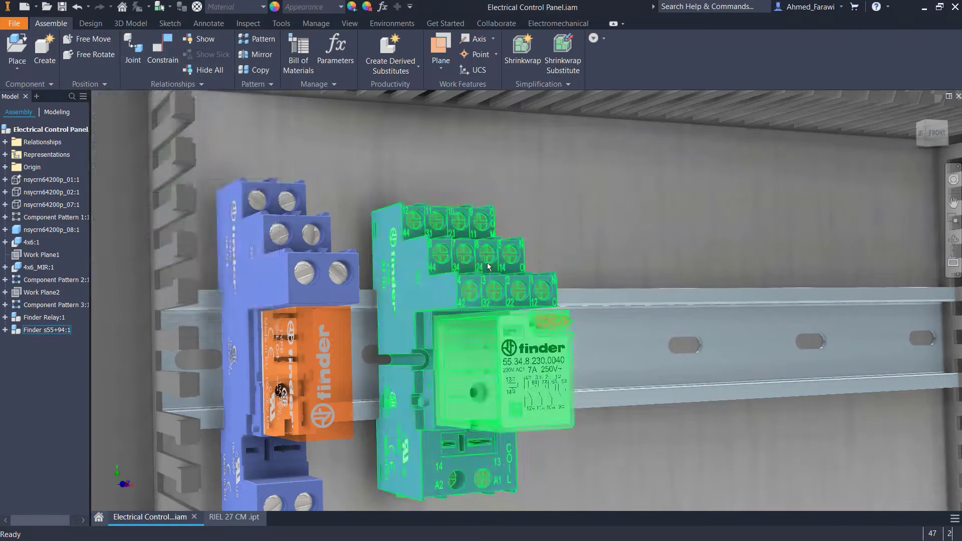
{"action": "scroll", "coordinate": [487, 263], "scroll_direction": "up", "scroll_amount": 5}
{"action": "middle_click_drag", "start_coordinate": [487, 263], "coordinate": [744, 325], "text": "shift"}
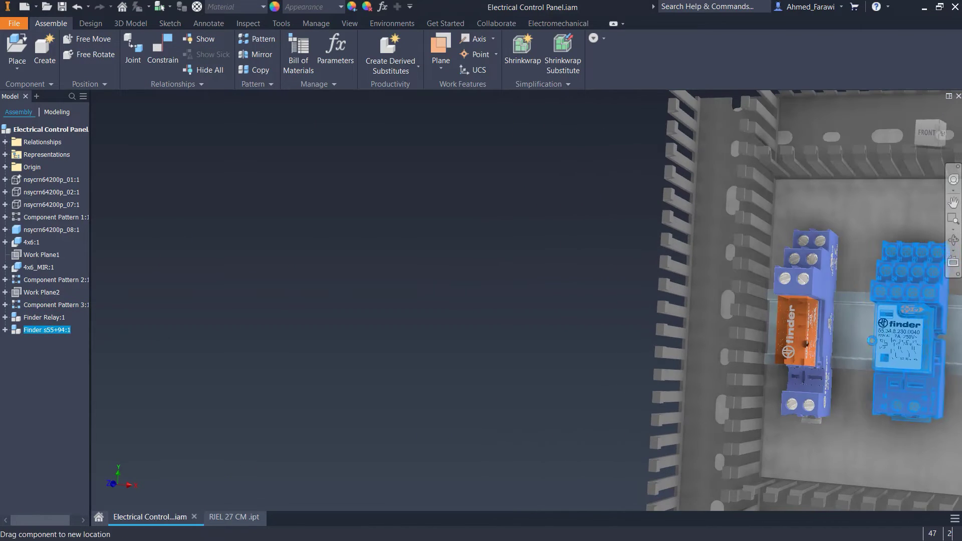
{"action": "left_click_drag", "start_coordinate": [890, 341], "coordinate": [850, 339]}
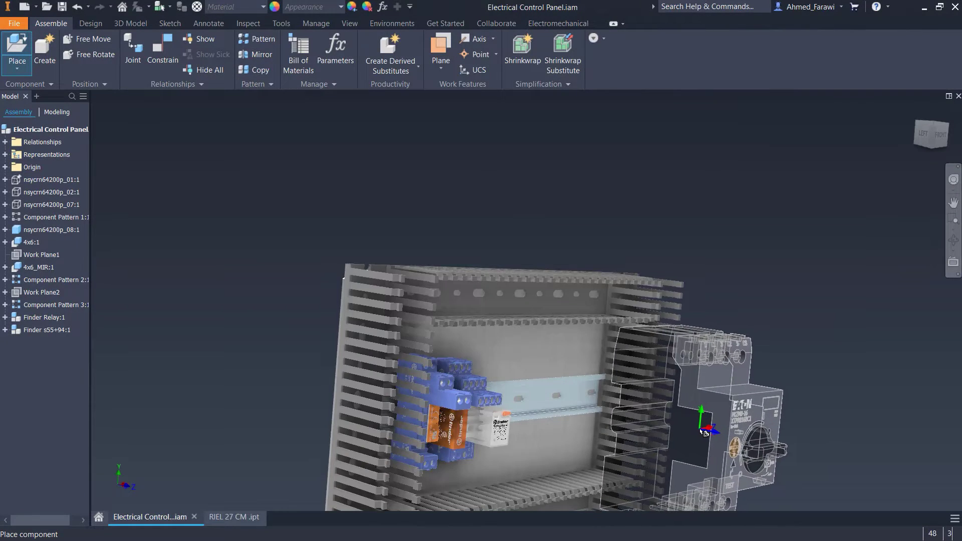
- Place the Eaton pkzm0 switch and mate its rail-slot face to the DIN rail edge
{"action": "left_click", "coordinate": [705, 432]}
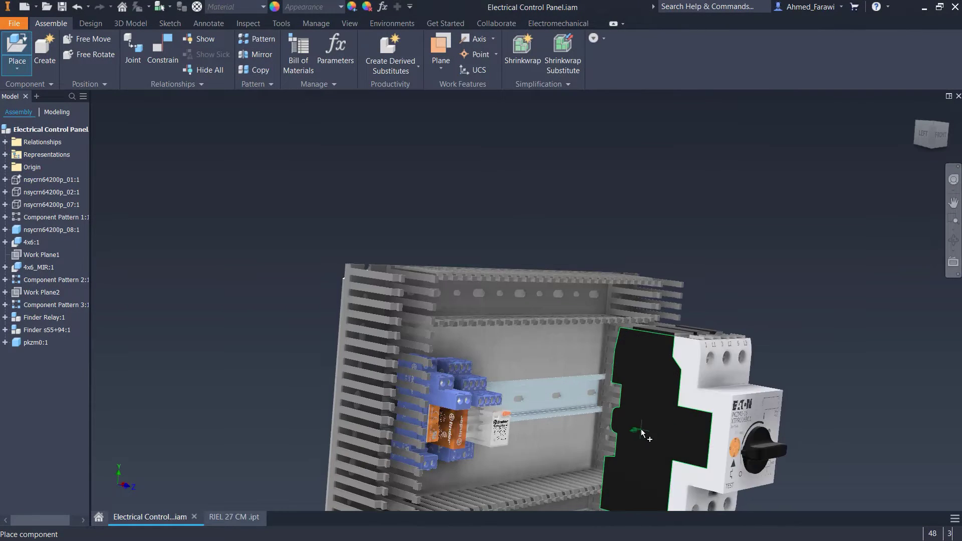
{"action": "key", "text": "Escape"}
{"action": "middle_click_drag", "start_coordinate": [631, 417], "coordinate": [542, 301], "text": "shift"}
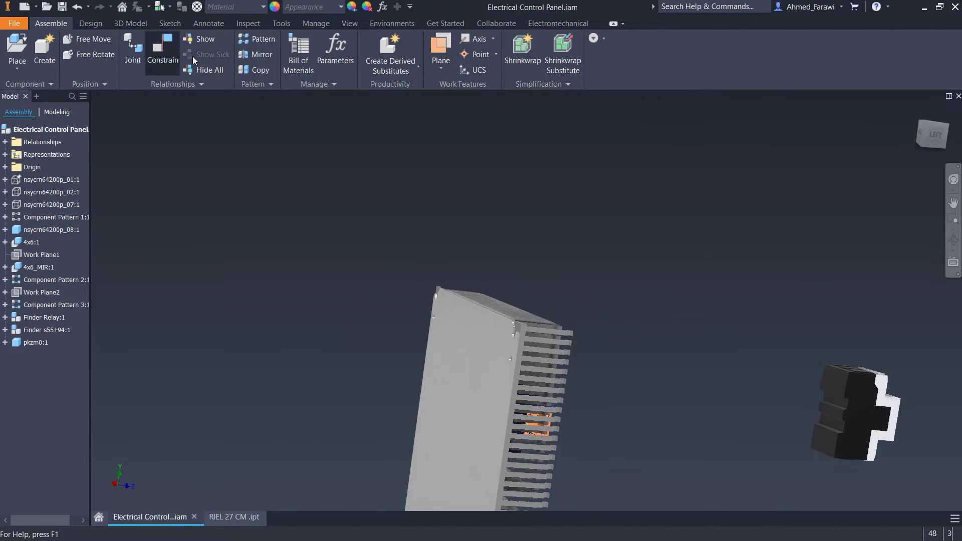
{"action": "left_click", "coordinate": [165, 53]}
{"action": "scroll", "coordinate": [844, 406], "scroll_direction": "up", "scroll_amount": 5}
{"action": "left_click", "coordinate": [842, 414]}
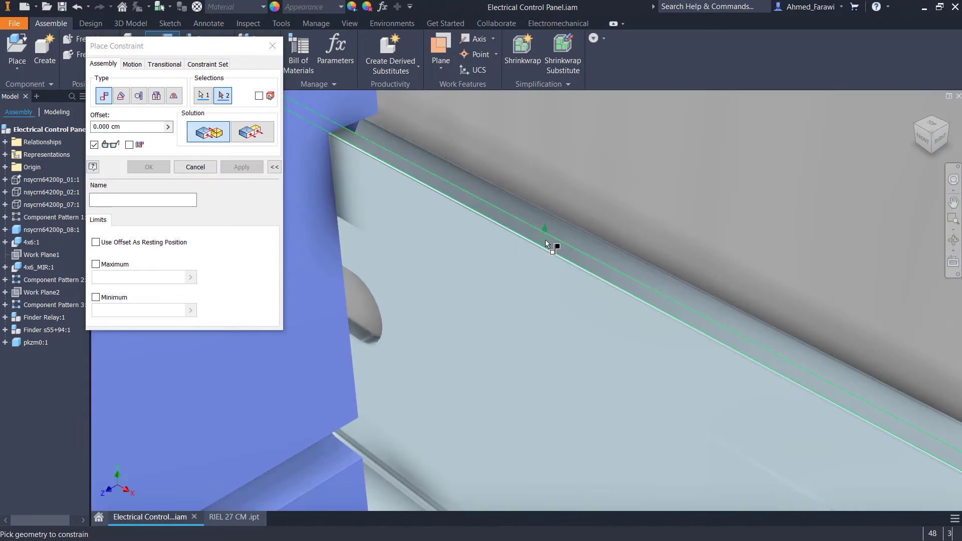
{"action": "left_click", "coordinate": [547, 244]}
{"action": "scroll", "coordinate": [546, 240], "scroll_direction": "down", "scroll_amount": 10}
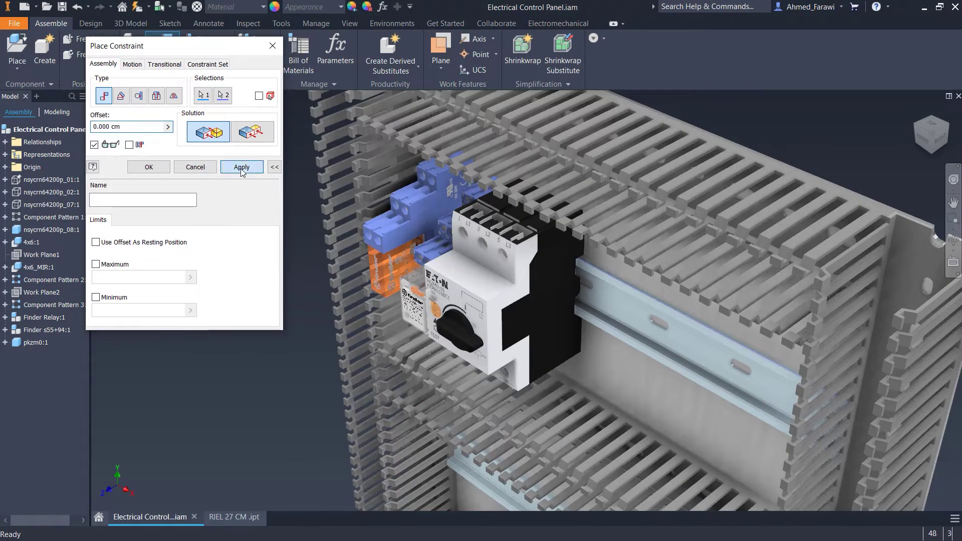
{"action": "left_click", "coordinate": [242, 172]}
- Reposition the switch and mate its rail slot to the rail face beside the relays
{"action": "middle_click_drag", "start_coordinate": [415, 324], "coordinate": [401, 340], "text": "shift"}
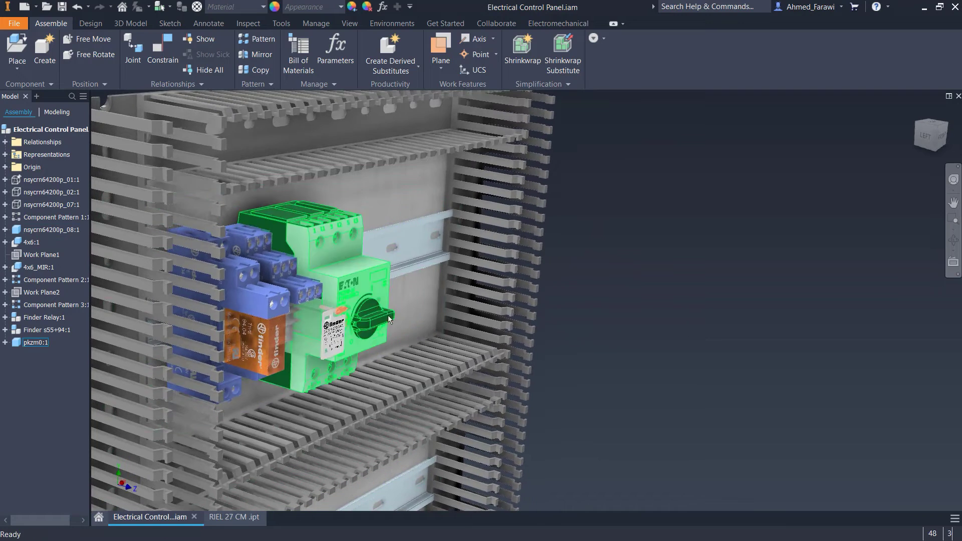
{"action": "left_click_drag", "start_coordinate": [402, 339], "coordinate": [727, 396]}
{"action": "middle_click_drag", "start_coordinate": [730, 399], "coordinate": [809, 409], "text": "shift"}
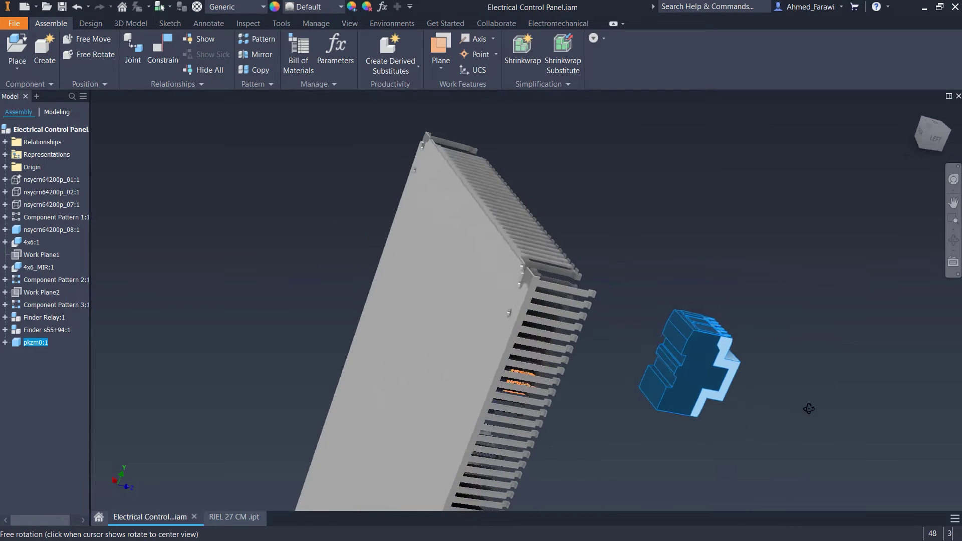
{"action": "scroll", "coordinate": [687, 363], "scroll_direction": "up", "scroll_amount": 5}
{"action": "key", "text": "Escape"}
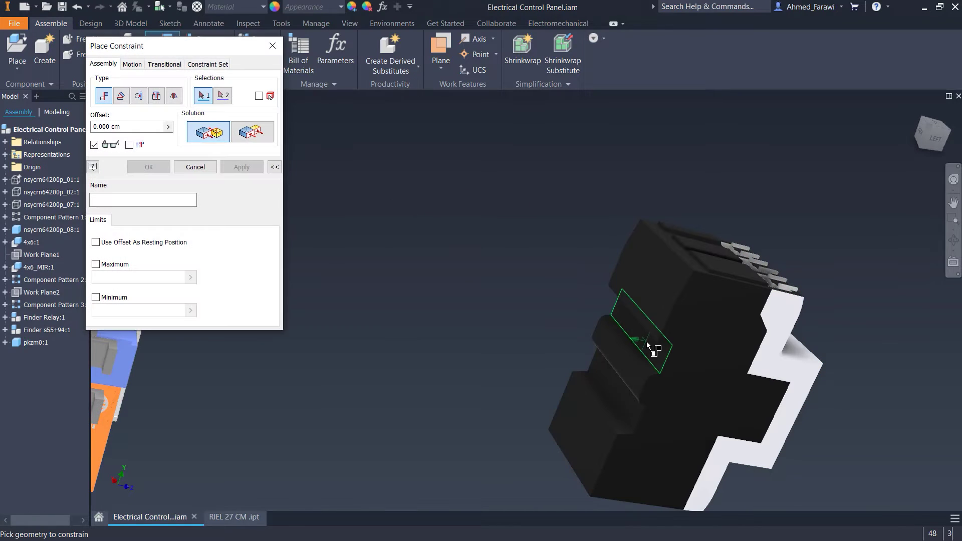
{"action": "left_click", "coordinate": [647, 346]}
{"action": "scroll", "coordinate": [629, 349], "scroll_direction": "down", "scroll_amount": 3}
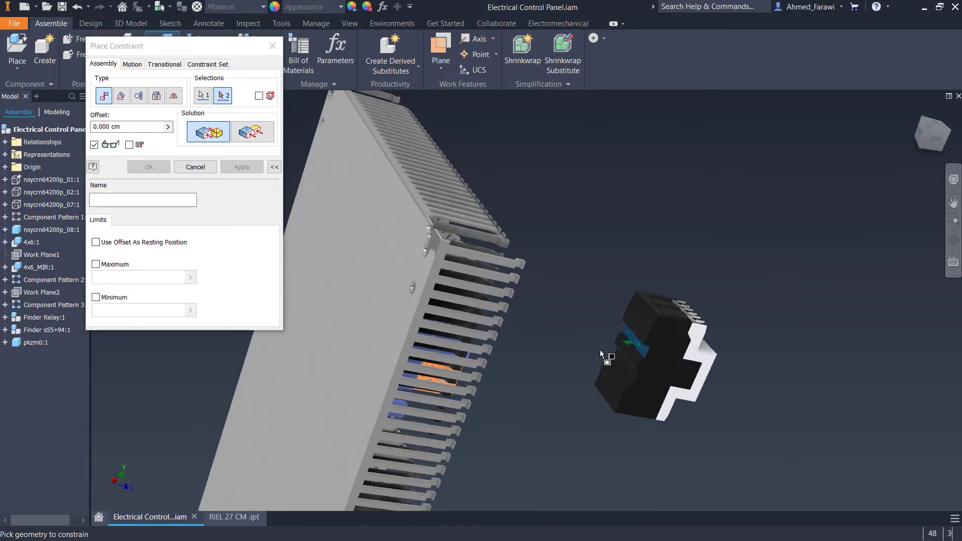
{"action": "middle_click_drag", "start_coordinate": [600, 350], "coordinate": [456, 326], "text": "shift"}
{"action": "scroll", "coordinate": [426, 316], "scroll_direction": "up", "scroll_amount": 3}
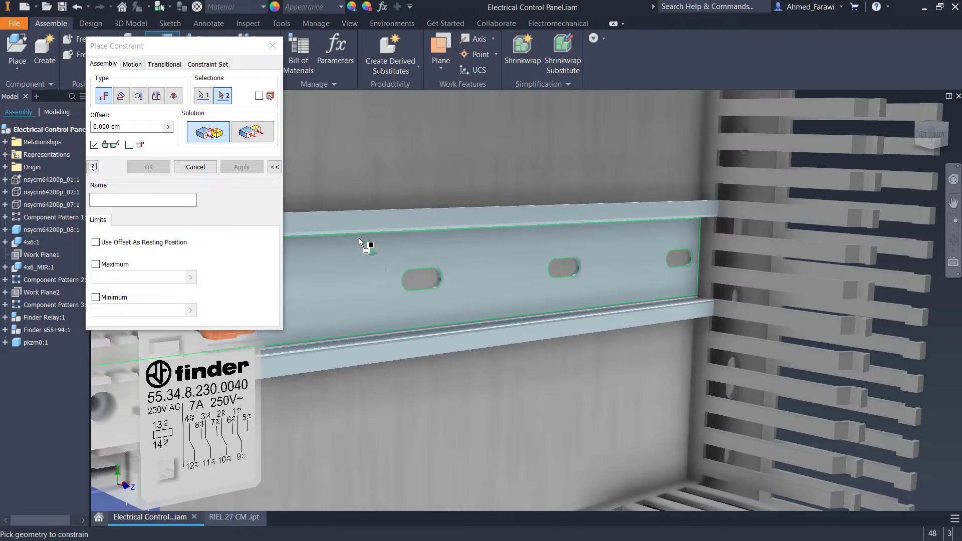
{"action": "left_click", "coordinate": [362, 219]}
{"action": "scroll", "coordinate": [480, 326], "scroll_direction": "down", "scroll_amount": 3}
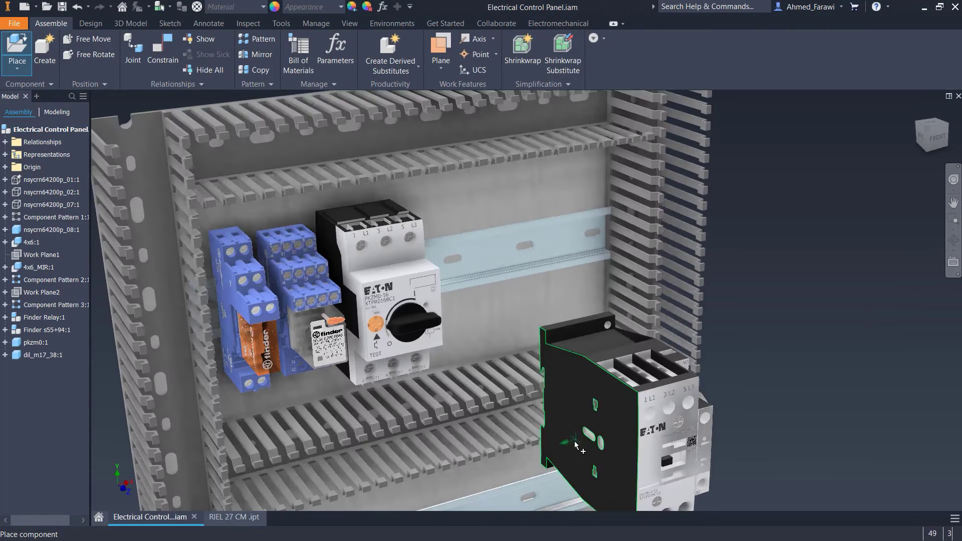
- Place the Eaton dil_m17 contactor in the panel and inspect it from the front and below
{"action": "left_click", "coordinate": [537, 433]}
{"action": "key", "text": "Escape"}
{"action": "scroll", "coordinate": [574, 414], "scroll_direction": "down", "scroll_amount": 3}
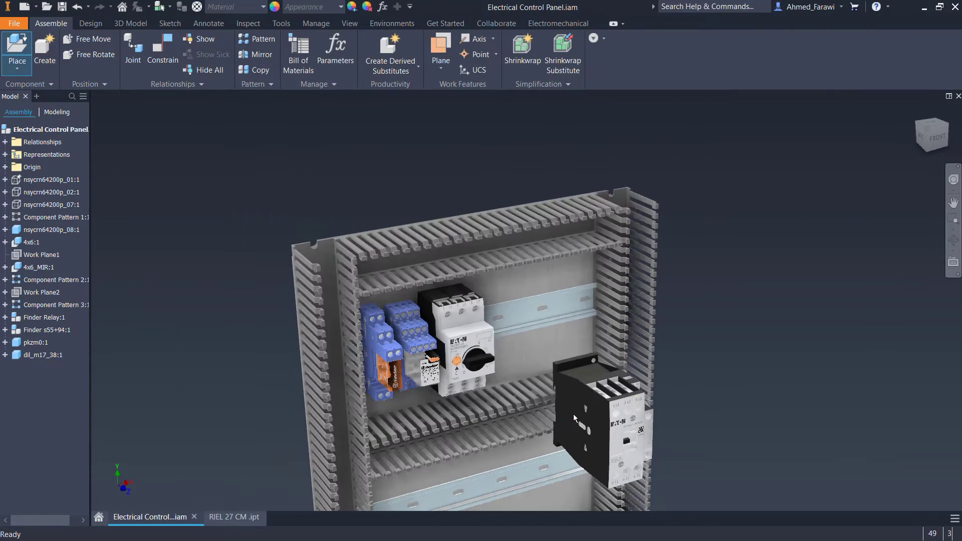
{"action": "left_click", "coordinate": [920, 110]}
{"action": "scroll", "coordinate": [559, 265], "scroll_direction": "up", "scroll_amount": 5}
{"action": "left_click_drag", "start_coordinate": [559, 265], "coordinate": [458, 276]}
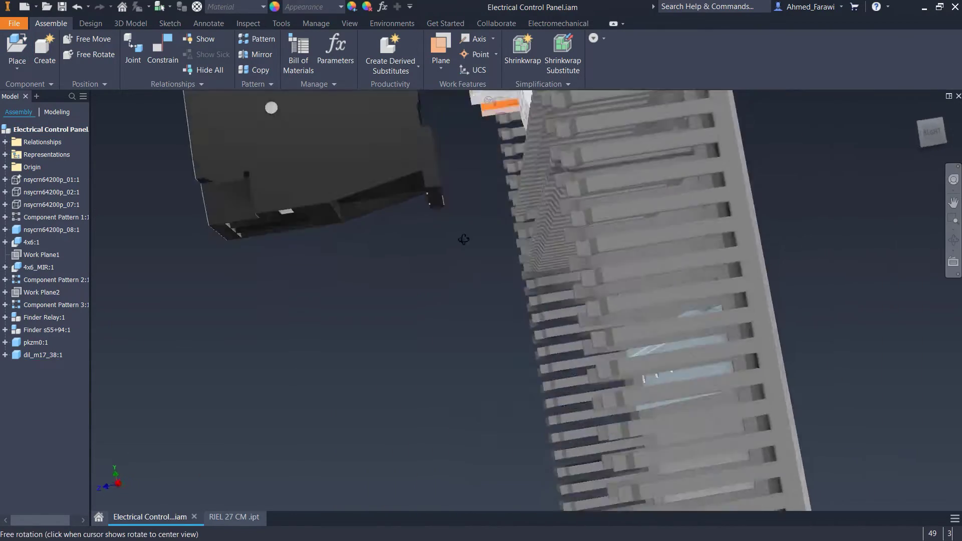
{"action": "middle_click_drag", "start_coordinate": [458, 276], "coordinate": [335, 181], "text": "shift"}
{"action": "left_click", "coordinate": [336, 182]}
{"action": "mouse_move", "coordinate": [261, 170]}
{"action": "middle_mouse_down", "text": "shift"}
{"action": "mouse_move", "coordinate": [278, 146]}
{"action": "mouse_move", "coordinate": [360, 206]}
{"action": "middle_mouse_up", "text": "shift"}
{"action": "scroll", "coordinate": [360, 206], "scroll_direction": "up", "scroll_amount": 5}
{"action": "left_click", "coordinate": [645, 183]}
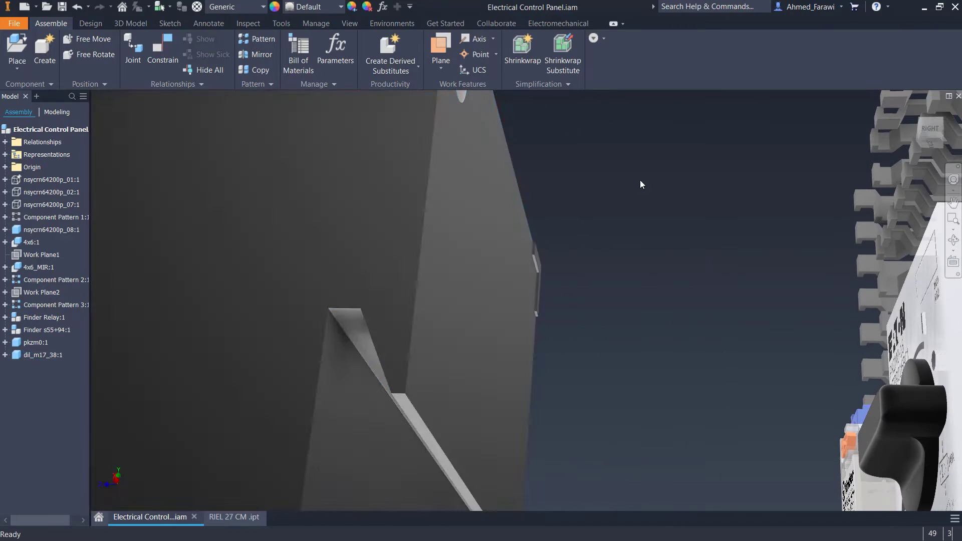
- Mate the contactor's mounting face to the DIN rail edge
{"action": "left_click", "coordinate": [162, 53]}
{"action": "left_click", "coordinate": [351, 331]}
{"action": "scroll", "coordinate": [414, 312], "scroll_direction": "down", "scroll_amount": 5}
{"action": "middle_click_drag", "start_coordinate": [414, 312], "coordinate": [463, 260], "text": "shift"}
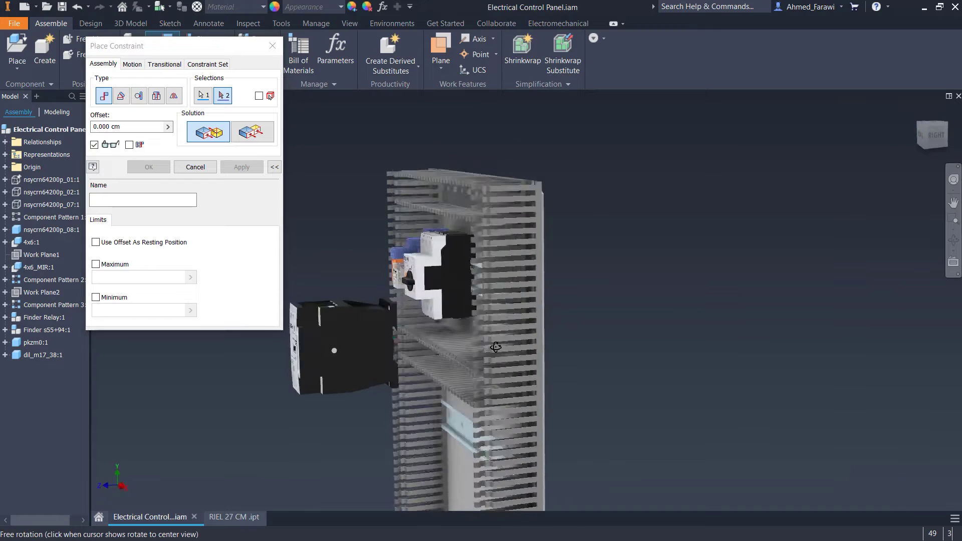
{"action": "scroll", "coordinate": [463, 260], "scroll_direction": "up", "scroll_amount": 3}
{"action": "scroll", "coordinate": [522, 215], "scroll_direction": "up", "scroll_amount": 2}
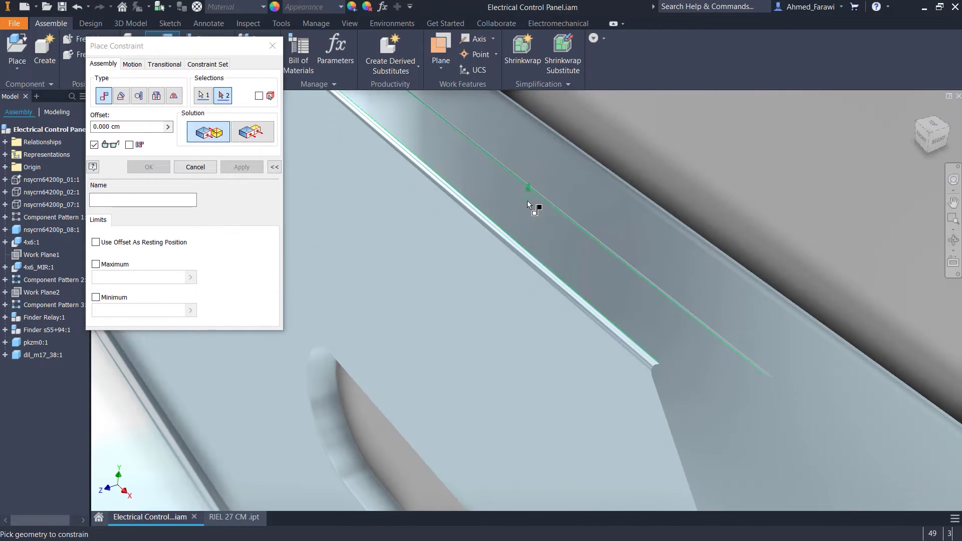
{"action": "left_click", "coordinate": [513, 203]}
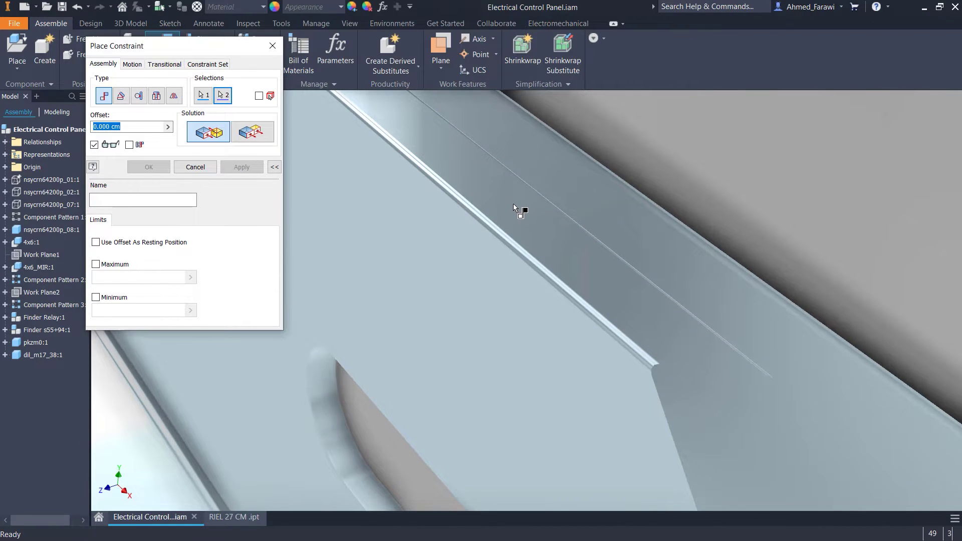
{"action": "scroll", "coordinate": [514, 204], "scroll_direction": "down", "scroll_amount": 5}
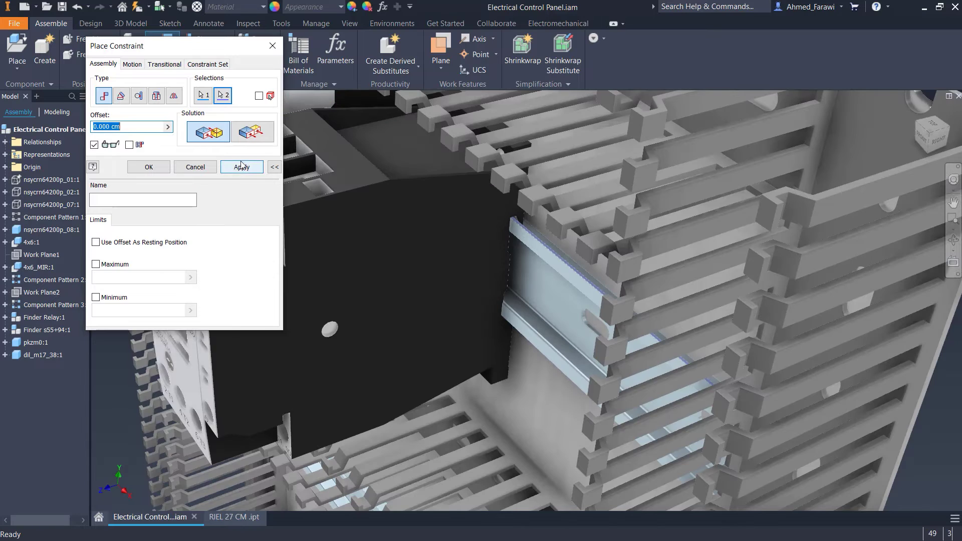
{"action": "scroll", "coordinate": [501, 300], "scroll_direction": "down", "scroll_amount": 5}
{"action": "scroll", "coordinate": [501, 301], "scroll_direction": "down", "scroll_amount": 3}
{"action": "key", "text": "Escape"}
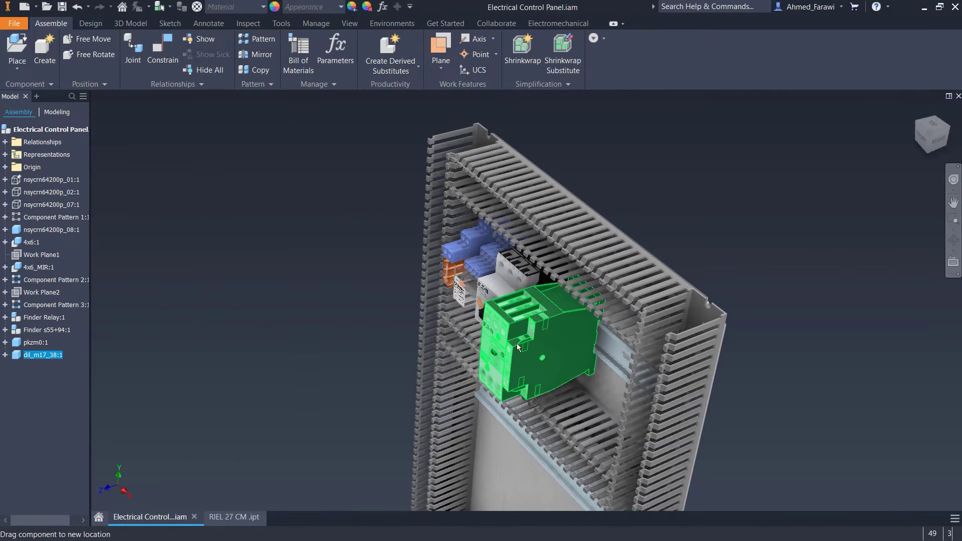
- Slide the contactor beside the switch and add a second mate snapping it onto the rail
{"action": "left_click_drag", "start_coordinate": [516, 344], "coordinate": [399, 369]}
{"action": "middle_click_drag", "start_coordinate": [399, 368], "coordinate": [374, 327], "text": "shift"}
{"action": "scroll", "coordinate": [374, 327], "scroll_direction": "up", "scroll_amount": 5}
{"action": "key", "text": "Escape"}
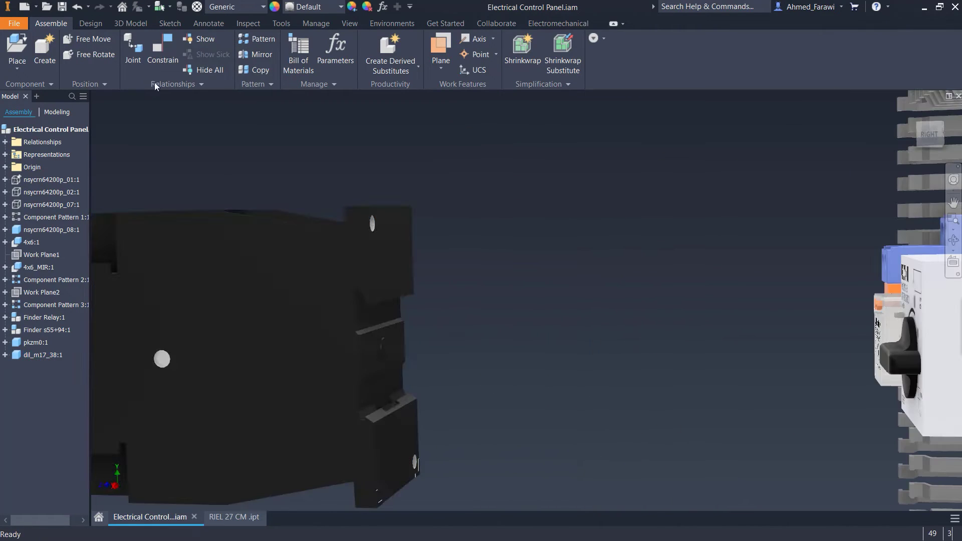
{"action": "key", "text": "c"}
{"action": "scroll", "coordinate": [398, 309], "scroll_direction": "down", "scroll_amount": 5}
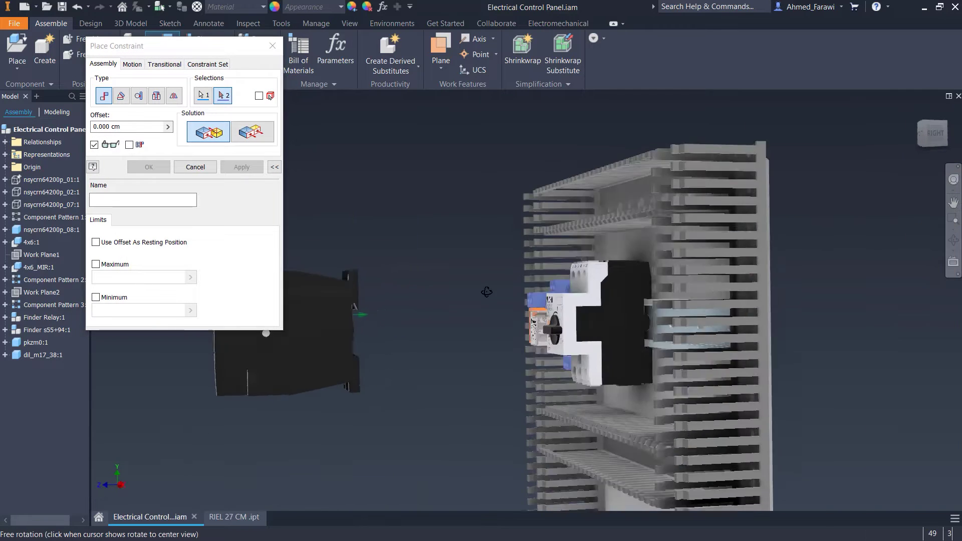
{"action": "middle_click_drag", "start_coordinate": [398, 309], "coordinate": [632, 298], "text": "shift"}
{"action": "left_click", "coordinate": [641, 286]}
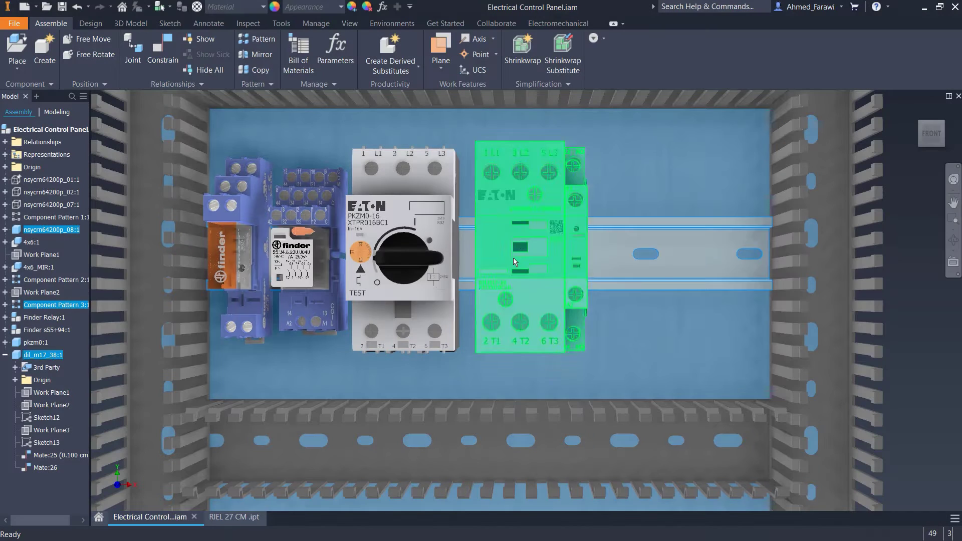
{"action": "left_click", "coordinate": [501, 253]}
- Select the pkzm0 switch and dil_m17 contactor and set up a rectangular pattern of the pair
{"action": "left_click", "coordinate": [354, 263]}
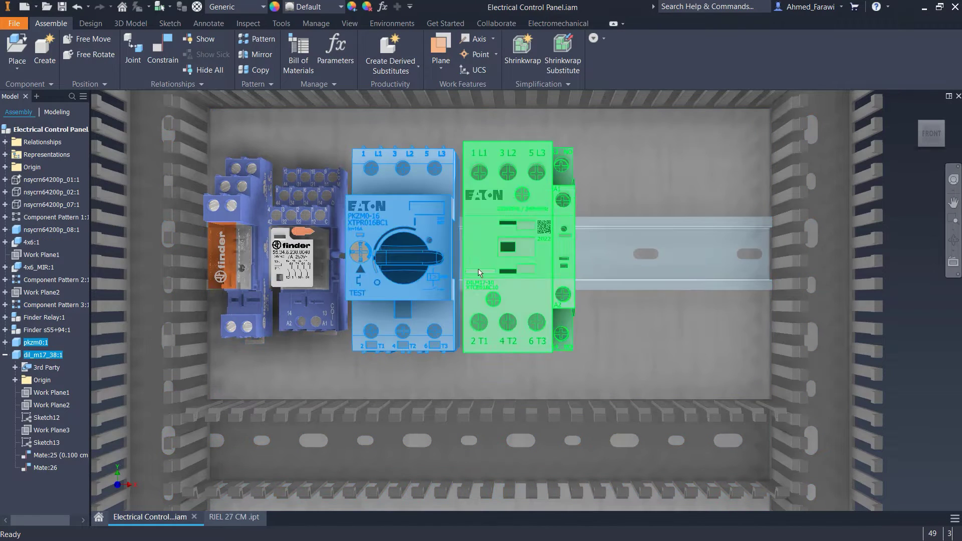
{"action": "left_click", "coordinate": [478, 269], "text": "ctrl"}
{"action": "left_click", "coordinate": [257, 40]}
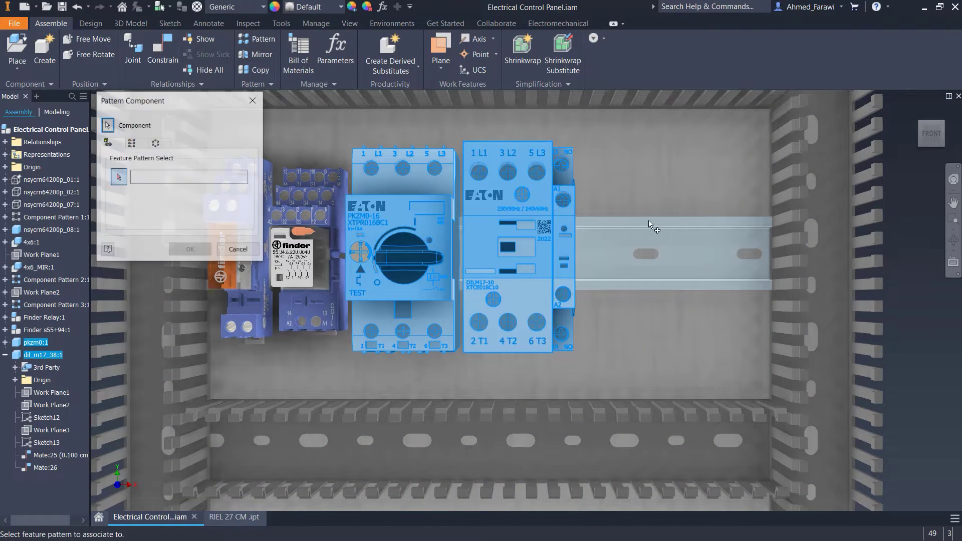
{"action": "left_click", "coordinate": [138, 143]}
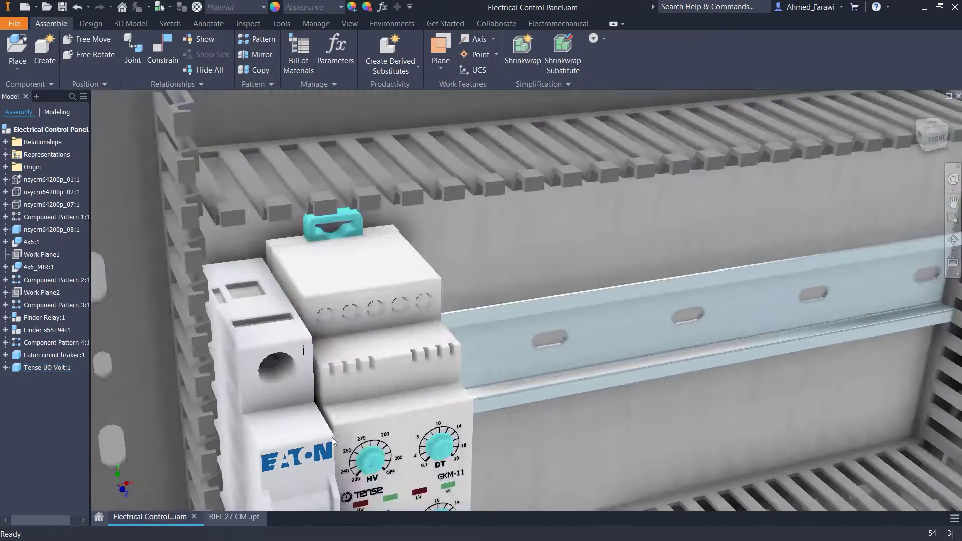
- Slide the Tense relay right along the rail and mate the relay to the rail edge
{"action": "left_click", "coordinate": [332, 437]}
{"action": "left_click_drag", "start_coordinate": [451, 326], "coordinate": [481, 321]}
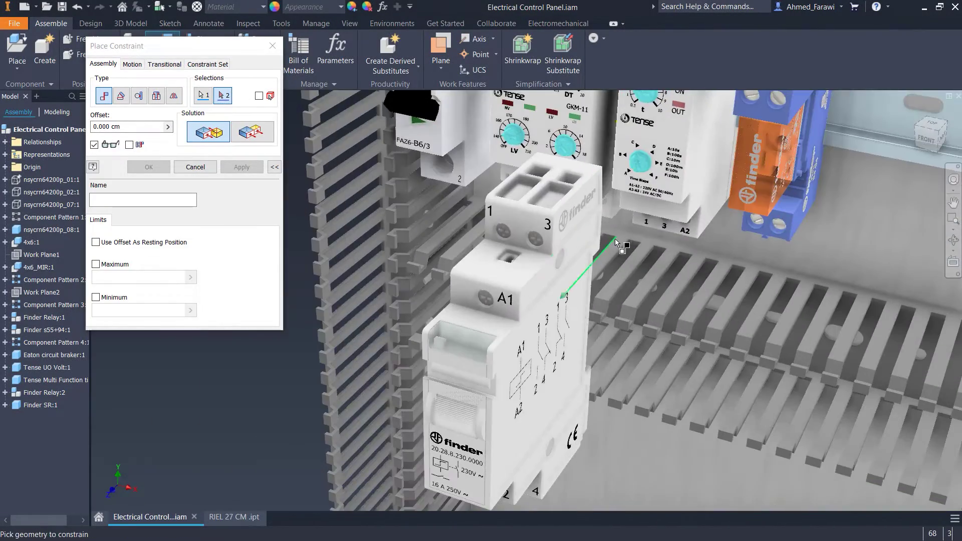
{"action": "scroll", "coordinate": [786, 311], "scroll_direction": "up", "scroll_amount": 3}
{"action": "scroll", "coordinate": [576, 386], "scroll_direction": "up", "scroll_amount": 3}
{"action": "scroll", "coordinate": [555, 282], "scroll_direction": "up", "scroll_amount": 2}
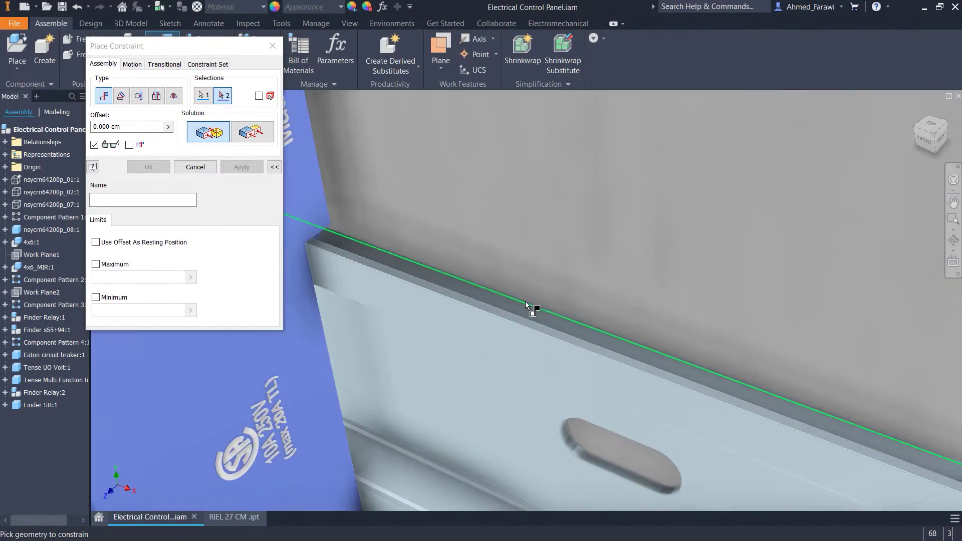
{"action": "left_click", "coordinate": [537, 328]}
{"action": "scroll", "coordinate": [537, 325], "scroll_direction": "down", "scroll_amount": 5}
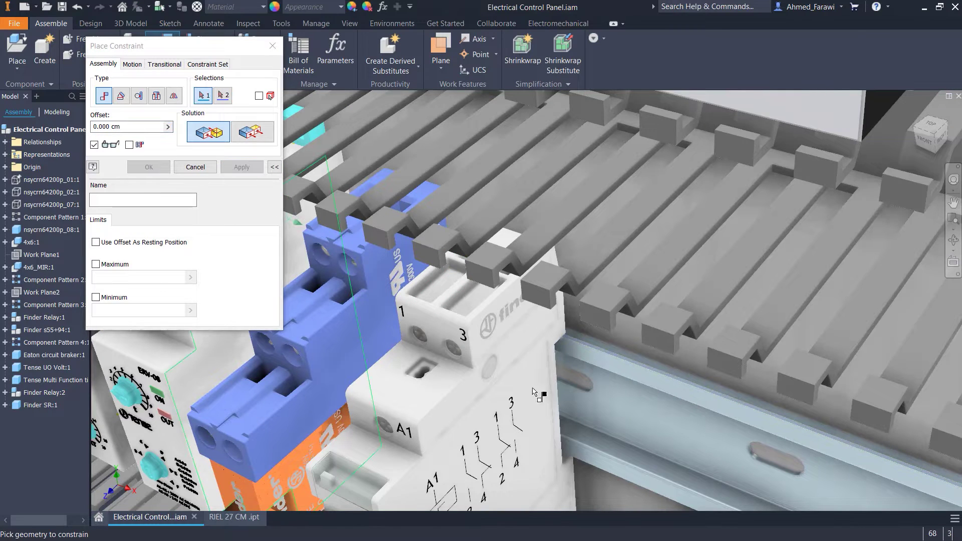
{"action": "middle_click_drag", "start_coordinate": [534, 394], "coordinate": [519, 388], "text": "shift"}
{"action": "left_click", "coordinate": [193, 169]}
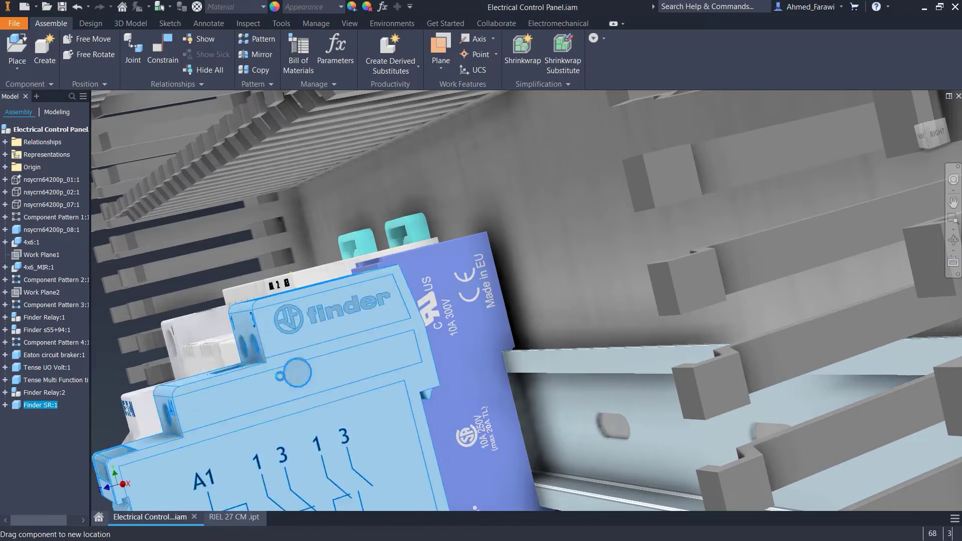
- Mate the Finder SR relay face against the DIN rail face
{"action": "middle_click_drag", "start_coordinate": [365, 363], "coordinate": [460, 377], "text": "shift"}
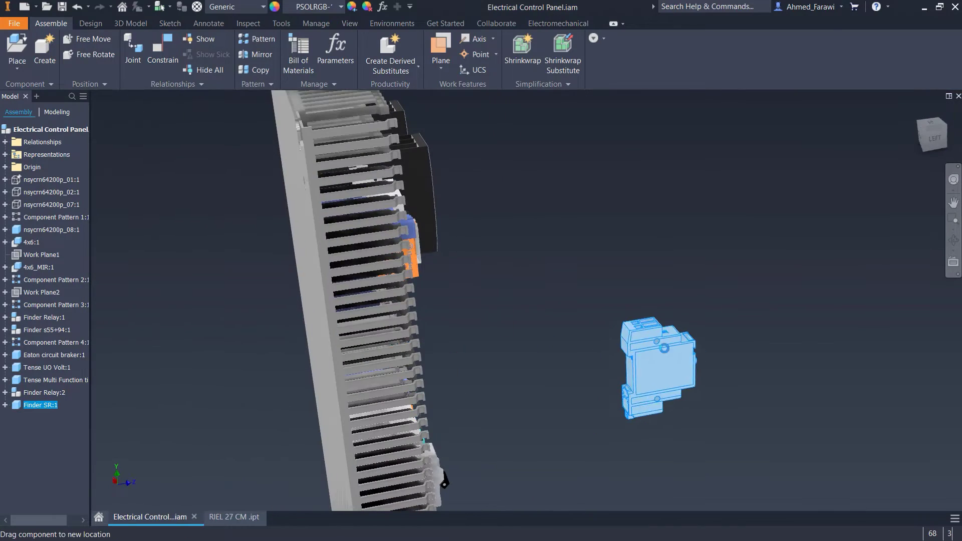
{"action": "key", "text": "c"}
{"action": "scroll", "coordinate": [678, 405], "scroll_direction": "up", "scroll_amount": 5}
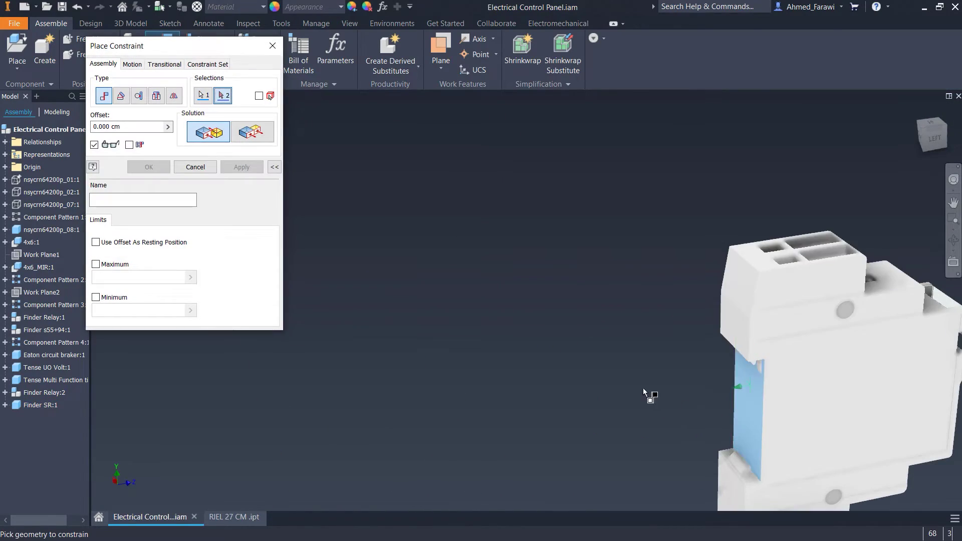
{"action": "key", "text": "F6"}
{"action": "scroll", "coordinate": [476, 382], "scroll_direction": "up", "scroll_amount": 3}
{"action": "scroll", "coordinate": [415, 275], "scroll_direction": "up", "scroll_amount": 5}
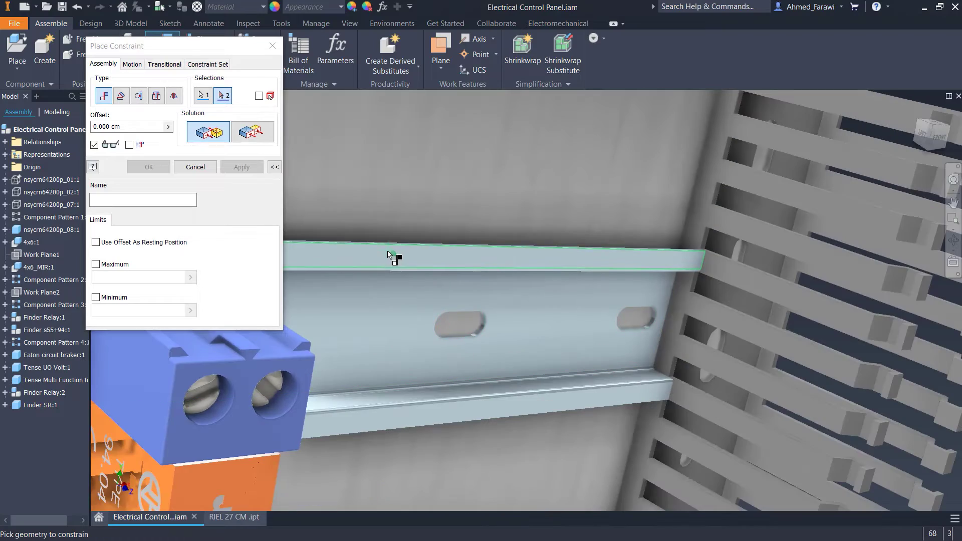
{"action": "left_click", "coordinate": [388, 254]}
{"action": "left_click", "coordinate": [196, 168]}
- Slide the Finder SR relay beside the Finder relay and return to a front view
{"action": "key", "text": "F5"}
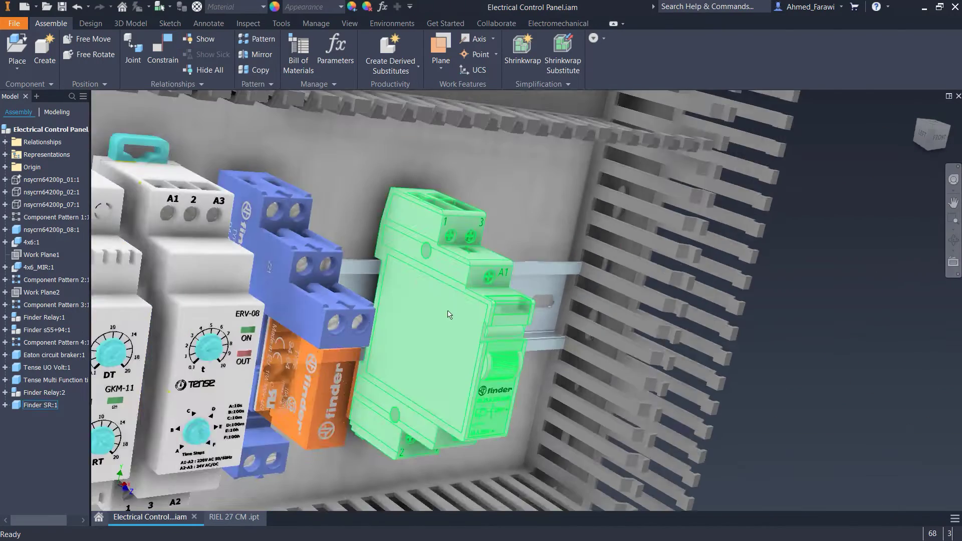
{"action": "key", "text": "F5"}
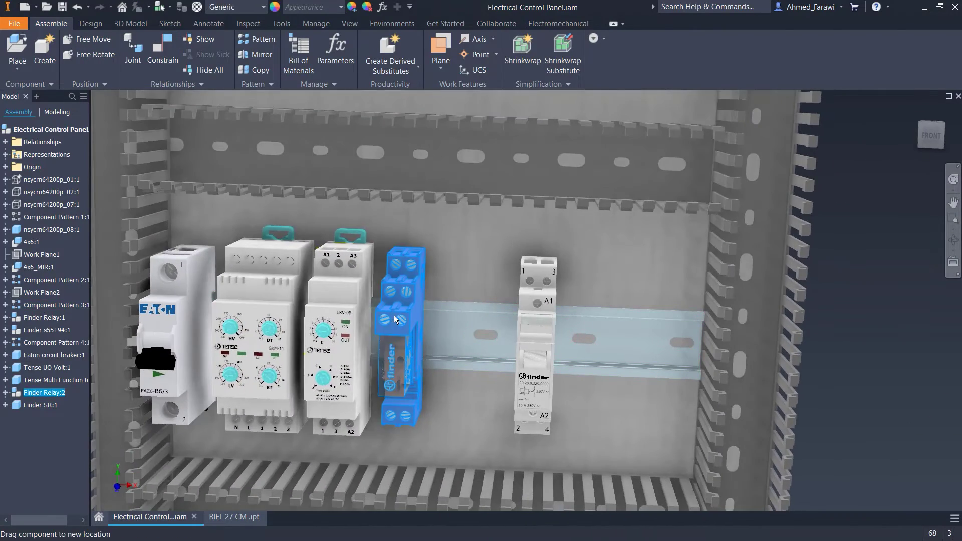
{"action": "left_click_drag", "start_coordinate": [535, 346], "coordinate": [457, 346]}
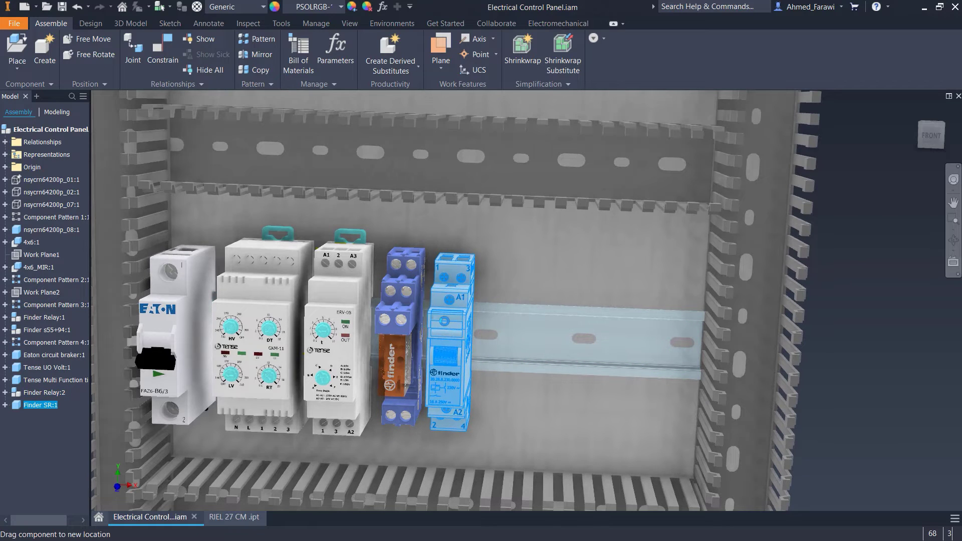
{"action": "key", "text": "F5"}
{"action": "key", "text": "F5"}
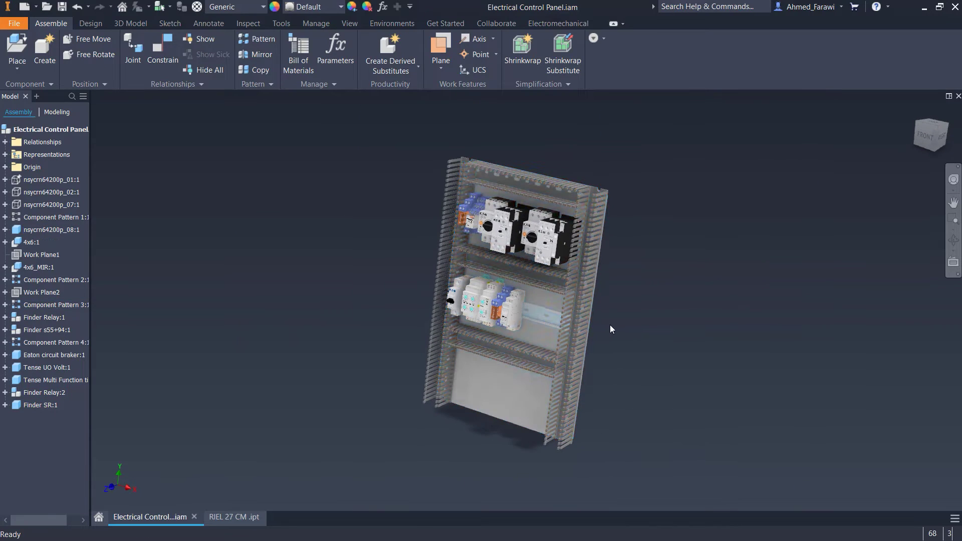
{"action": "key", "text": "F5"}
{"action": "key", "text": "F4"}
{"action": "scroll", "coordinate": [612, 321], "scroll_direction": "down", "scroll_amount": 5}
{"action": "scroll", "coordinate": [612, 319], "scroll_direction": "down", "scroll_amount": 4}
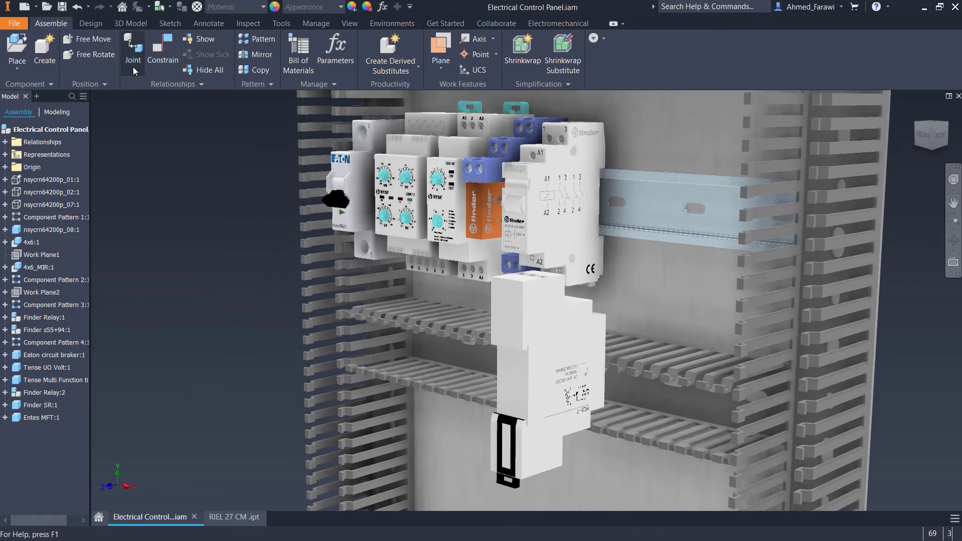
- Move the Entes MFT timer near the relays and free-rotate it upright below them
{"action": "left_click_drag", "start_coordinate": [565, 318], "coordinate": [416, 330]}
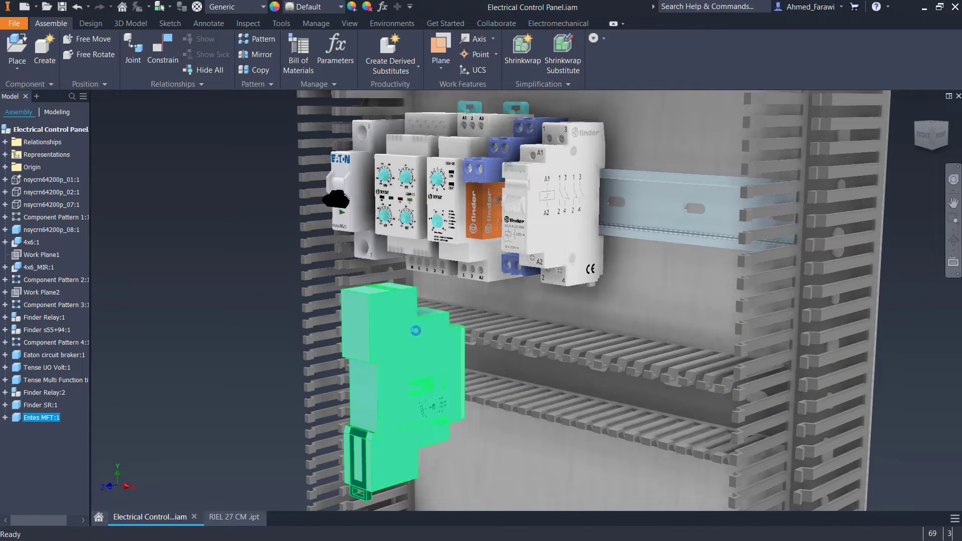
{"action": "right_click", "coordinate": [415, 331]}
{"action": "left_click", "coordinate": [400, 129]}
{"action": "left_click_drag", "start_coordinate": [411, 326], "coordinate": [447, 285]}
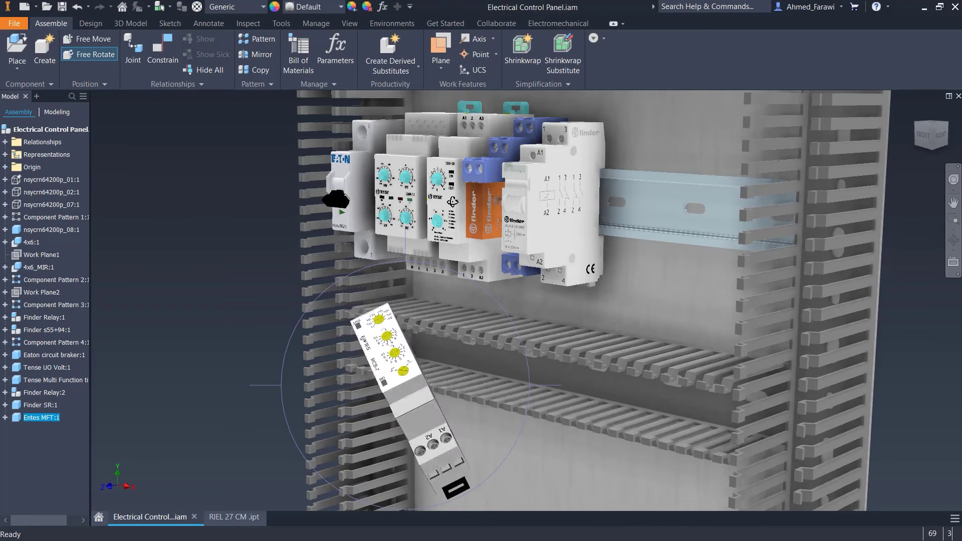
{"action": "left_click_drag", "start_coordinate": [452, 202], "coordinate": [219, 302]}
{"action": "middle_click_drag", "start_coordinate": [147, 299], "coordinate": [297, 299], "text": "shift"}
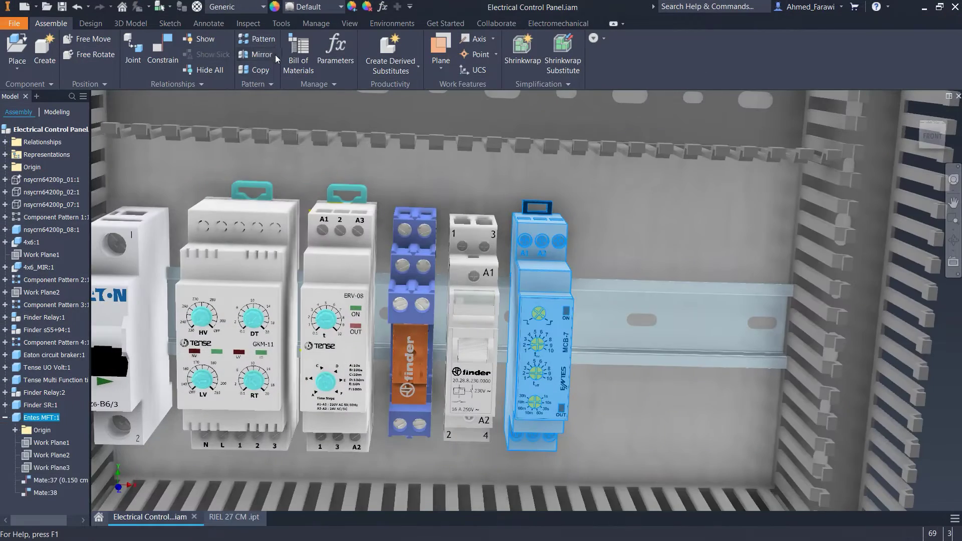
- Pattern the timer in a rectangular row with flipped direction and 2.6 cm spacing
{"action": "left_click", "coordinate": [266, 42]}
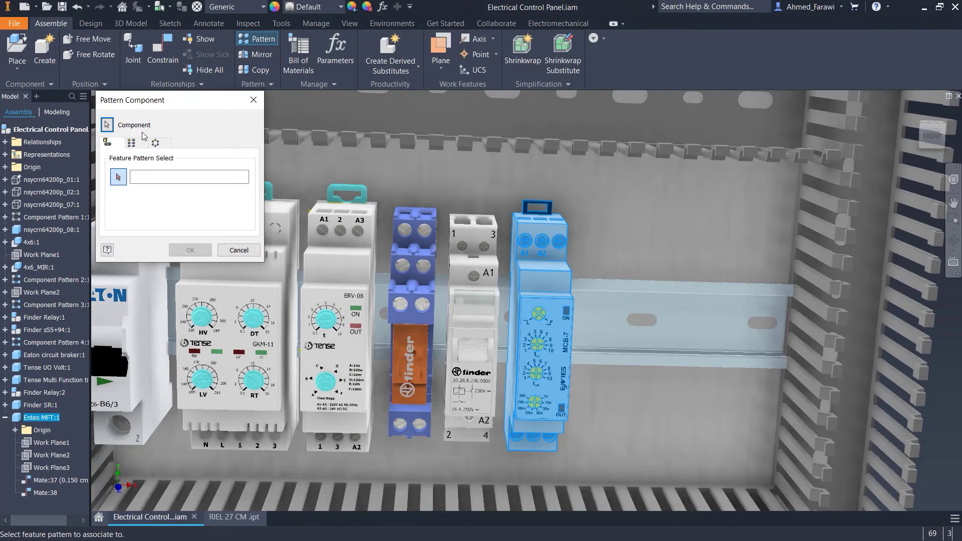
{"action": "left_click", "coordinate": [132, 143]}
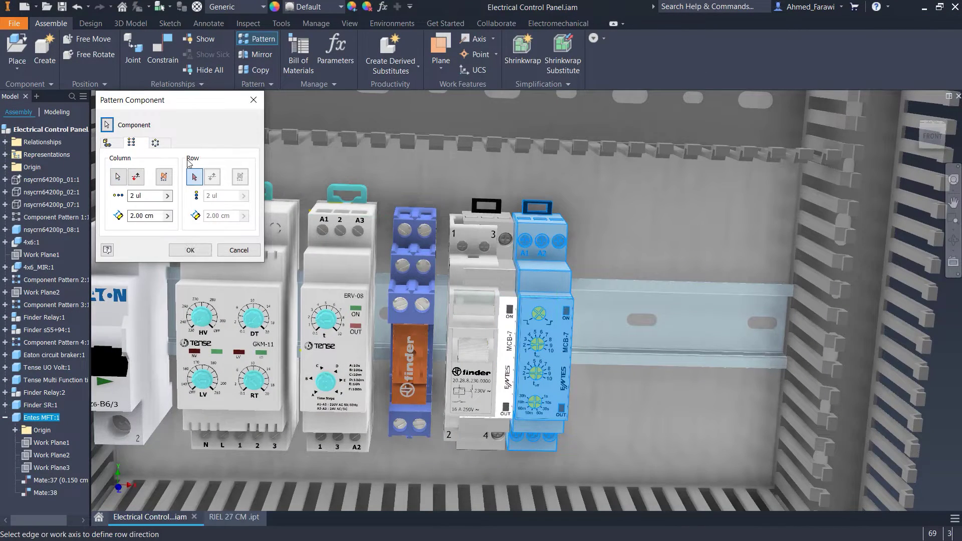
{"action": "left_click", "coordinate": [139, 178]}
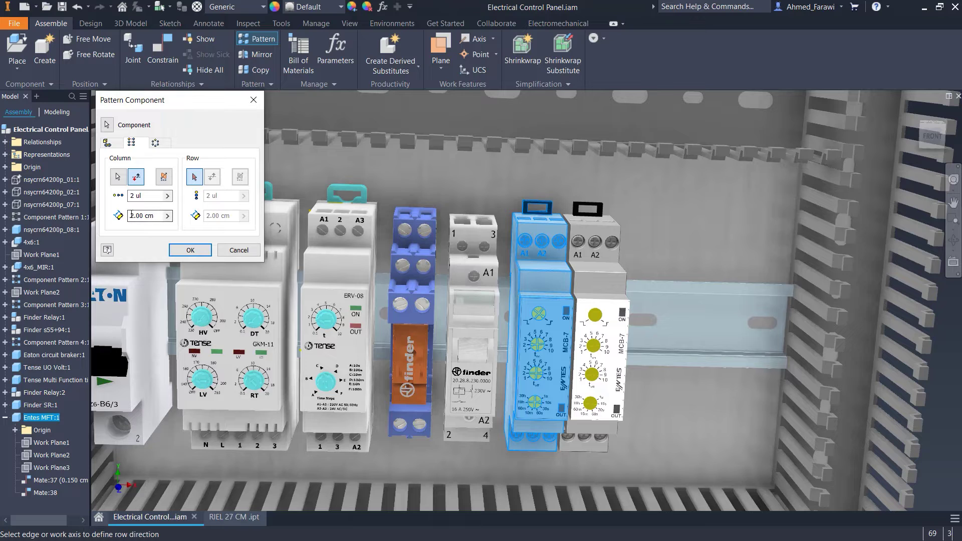
{"action": "type", "text": "2.6"}
{"action": "left_click", "coordinate": [135, 195]}
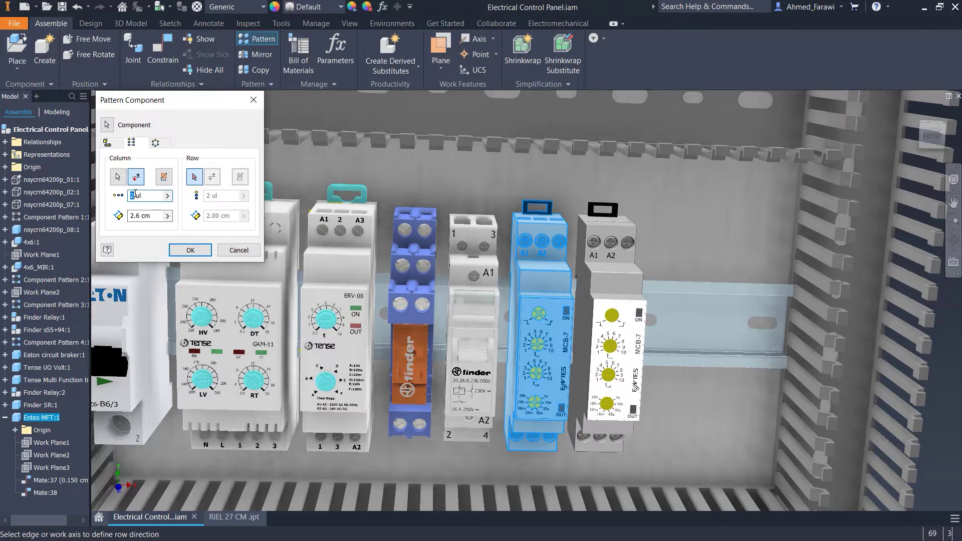
{"action": "type", "text": "3"}
{"action": "left_click", "coordinate": [190, 250]}
- Mate the 2271695 terminal block to the DIN rail geometry
{"action": "scroll", "coordinate": [329, 270], "scroll_direction": "down", "scroll_amount": 5}
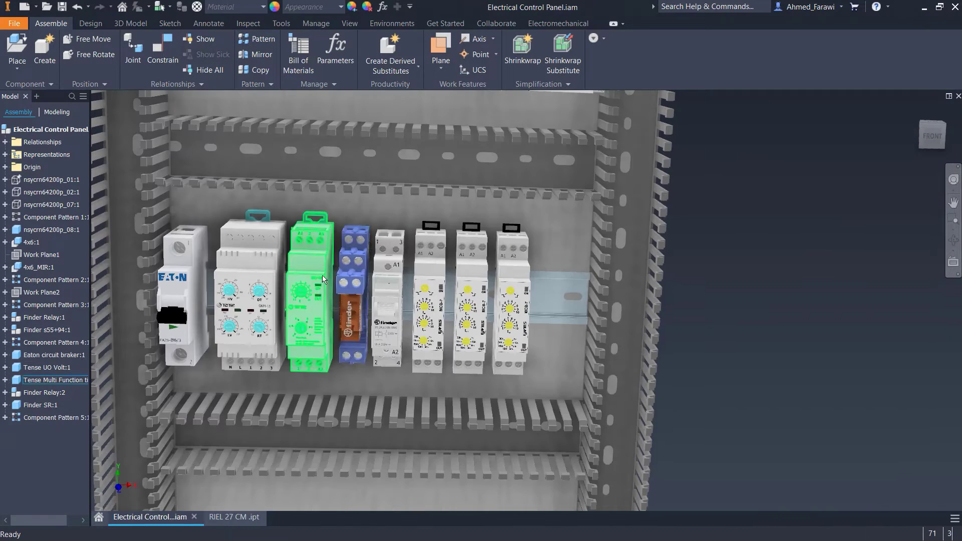
{"action": "middle_click_drag", "start_coordinate": [351, 271], "coordinate": [302, 273], "text": "shift"}
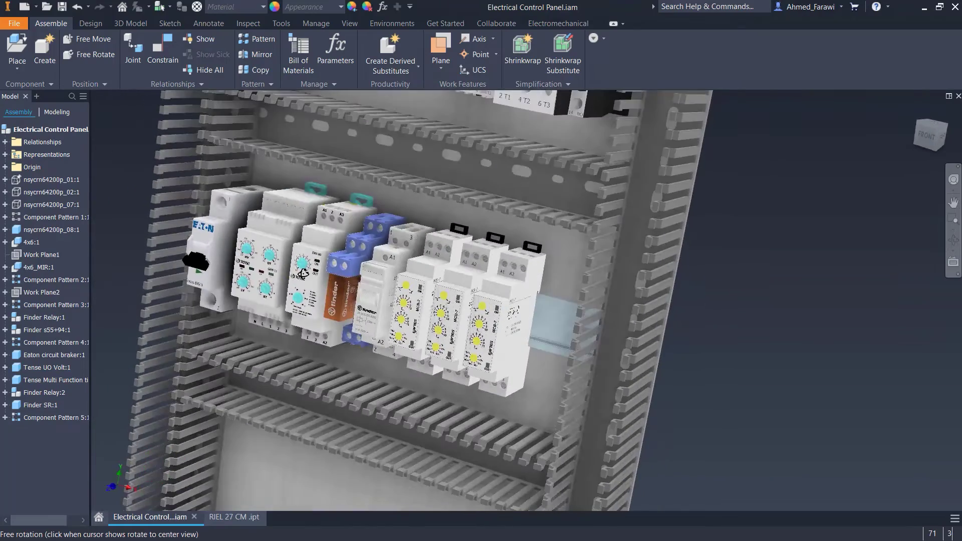
{"action": "scroll", "coordinate": [343, 298], "scroll_direction": "down", "scroll_amount": 4}
{"action": "middle_click_drag", "start_coordinate": [342, 297], "coordinate": [427, 343], "text": "shift"}
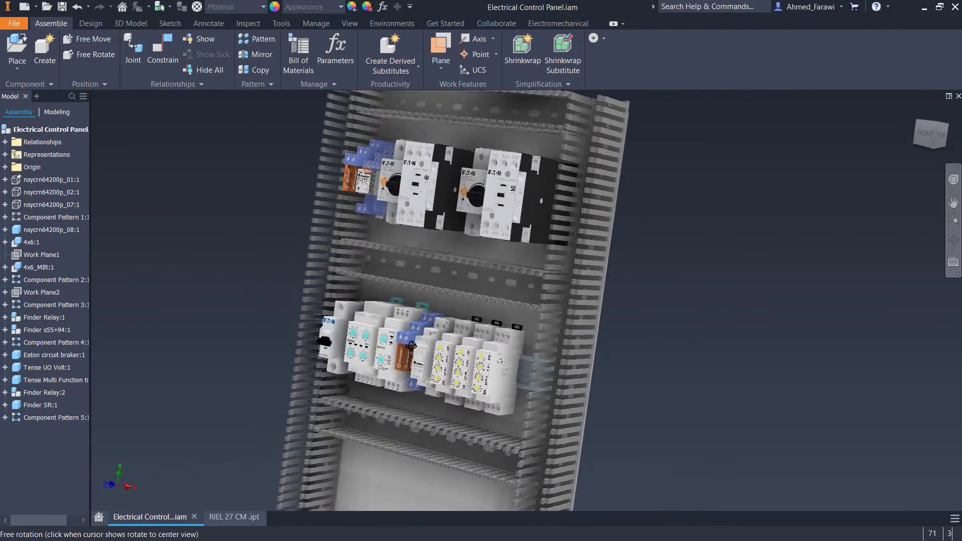
{"action": "scroll", "coordinate": [321, 320], "scroll_direction": "up", "scroll_amount": 5}
{"action": "scroll", "coordinate": [379, 314], "scroll_direction": "up", "scroll_amount": 3}
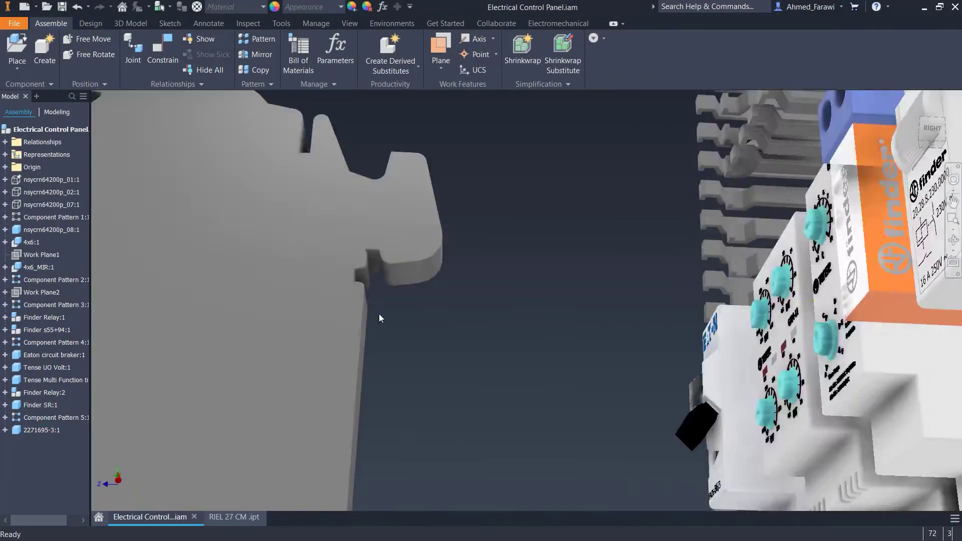
{"action": "key", "text": "c"}
{"action": "mouse_move", "coordinate": [376, 189]}
{"action": "middle_mouse_down", "text": "shift"}
{"action": "mouse_move", "coordinate": [507, 273]}
{"action": "mouse_move", "coordinate": [548, 271]}
{"action": "mouse_move", "coordinate": [623, 241]}
{"action": "middle_mouse_up", "text": "shift"}
{"action": "scroll", "coordinate": [622, 241], "scroll_direction": "up", "scroll_amount": 5}
{"action": "left_click", "coordinate": [582, 305]}
{"action": "scroll", "coordinate": [581, 305], "scroll_direction": "down", "scroll_amount": 2}
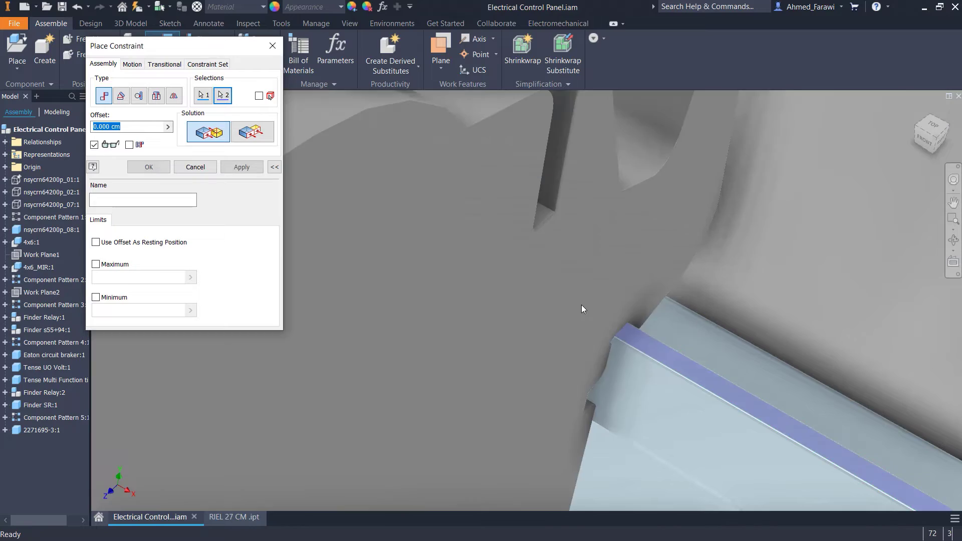
{"action": "scroll", "coordinate": [574, 311], "scroll_direction": "down", "scroll_amount": 3}
{"action": "scroll", "coordinate": [579, 301], "scroll_direction": "down", "scroll_amount": 2}
{"action": "scroll", "coordinate": [588, 289], "scroll_direction": "down", "scroll_amount": 2}
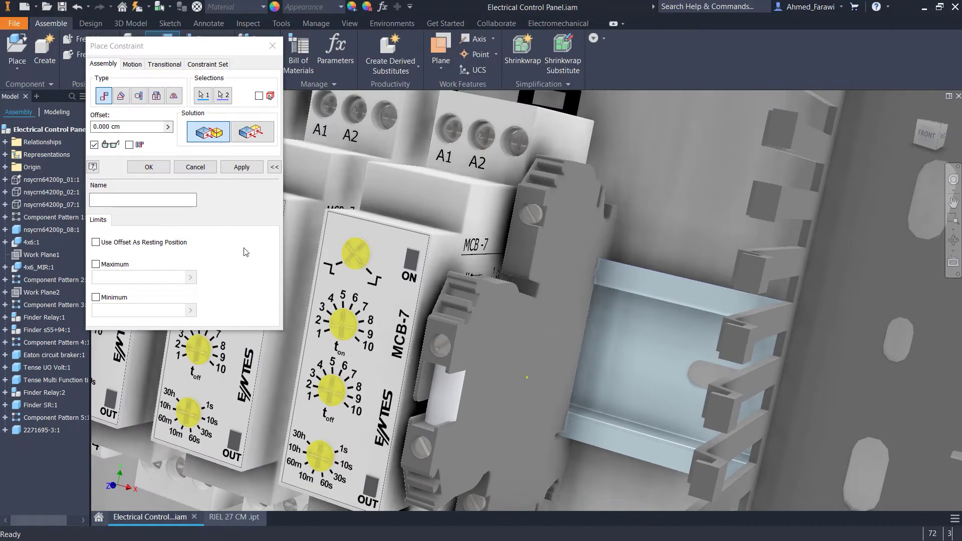
{"action": "left_click", "coordinate": [195, 167]}
- Reposition the terminal block and pull it clear of the rail from a right-side view
{"action": "mouse_move", "coordinate": [488, 332]}
{"action": "left_mouse_down"}
{"action": "mouse_move", "coordinate": [319, 362]}
{"action": "mouse_move", "coordinate": [389, 345]}
{"action": "left_mouse_up"}
{"action": "scroll", "coordinate": [389, 344], "scroll_direction": "down", "scroll_amount": 3}
{"action": "left_click", "coordinate": [942, 136]}
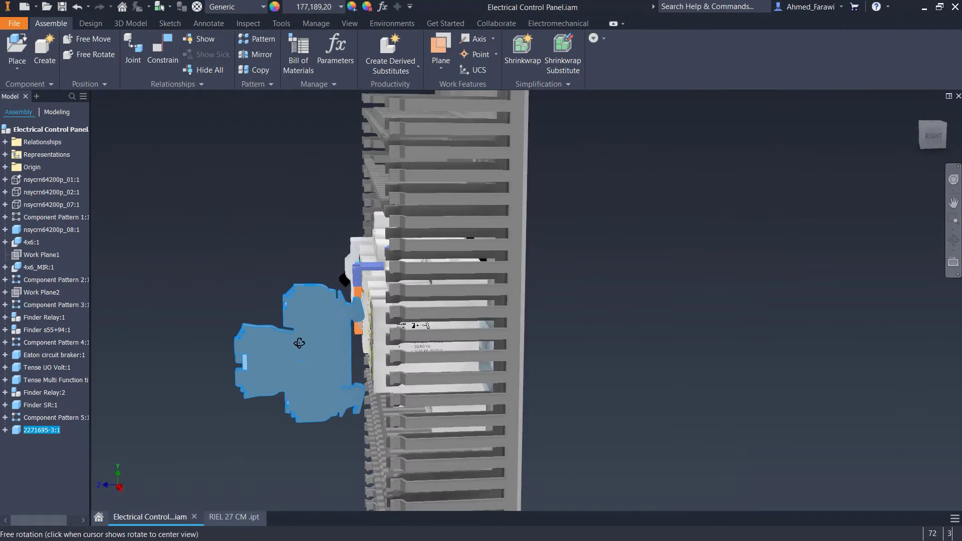
{"action": "mouse_move", "coordinate": [315, 359]}
{"action": "left_mouse_down"}
{"action": "mouse_move", "coordinate": [239, 360]}
{"action": "mouse_move", "coordinate": [202, 344]}
{"action": "left_mouse_up"}
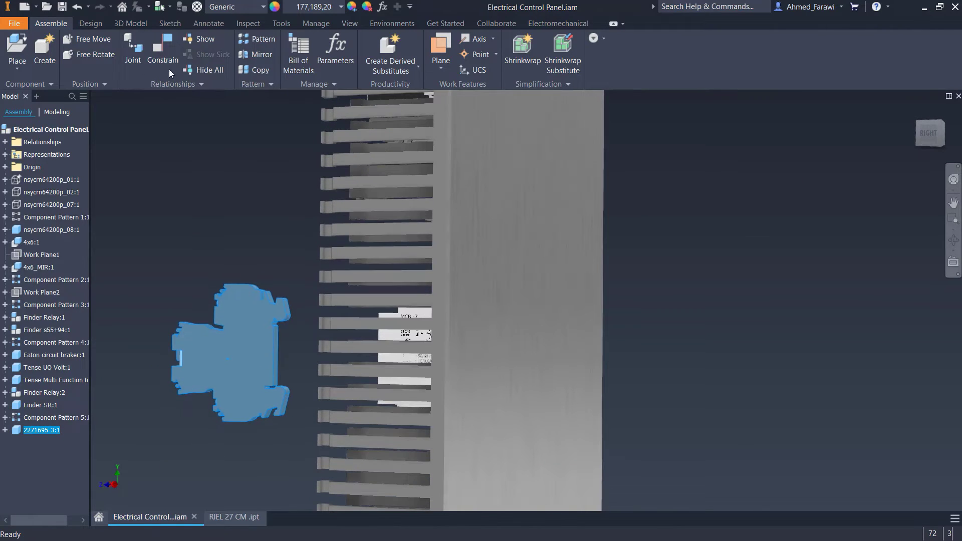
- Re-mate the terminal block to the rail face and slide it beside the timers
{"action": "key", "text": "c"}
{"action": "scroll", "coordinate": [278, 378], "scroll_direction": "up", "scroll_amount": 3}
{"action": "scroll", "coordinate": [338, 393], "scroll_direction": "down", "scroll_amount": 3}
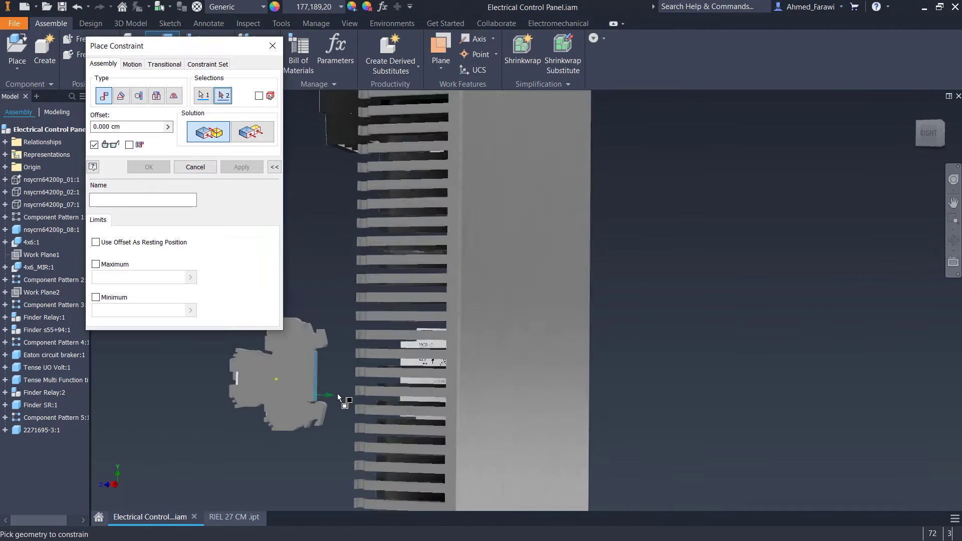
{"action": "middle_click_drag", "start_coordinate": [338, 393], "coordinate": [478, 401], "text": "shift"}
{"action": "scroll", "coordinate": [361, 396], "scroll_direction": "up", "scroll_amount": 4}
{"action": "scroll", "coordinate": [353, 398], "scroll_direction": "up", "scroll_amount": 3}
{"action": "left_click", "coordinate": [353, 398]}
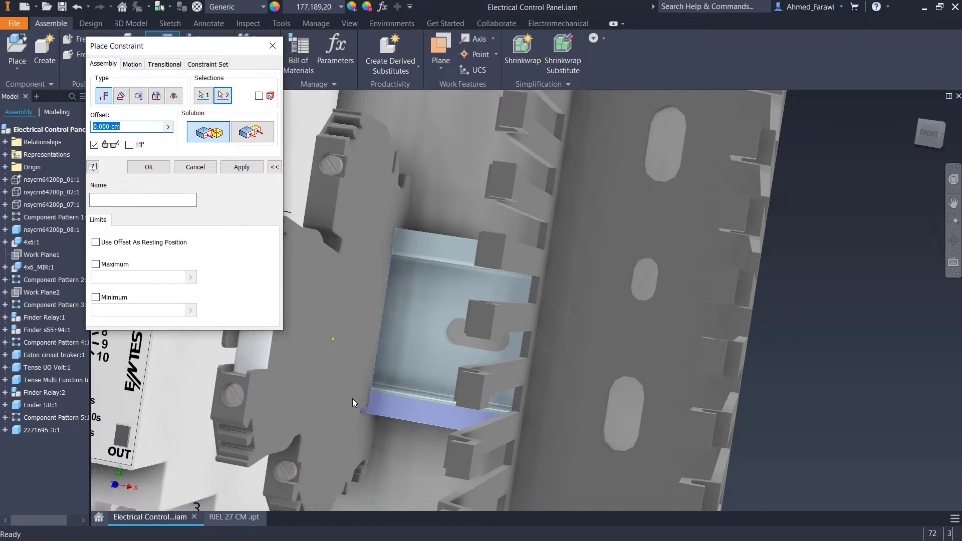
{"action": "left_click", "coordinate": [204, 172]}
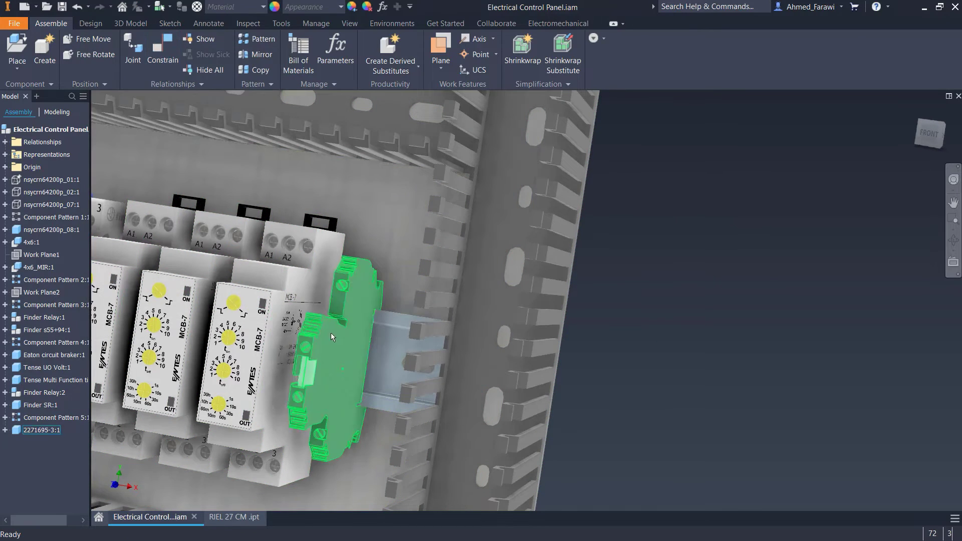
{"action": "left_click", "coordinate": [336, 334]}
{"action": "key", "text": "F5"}
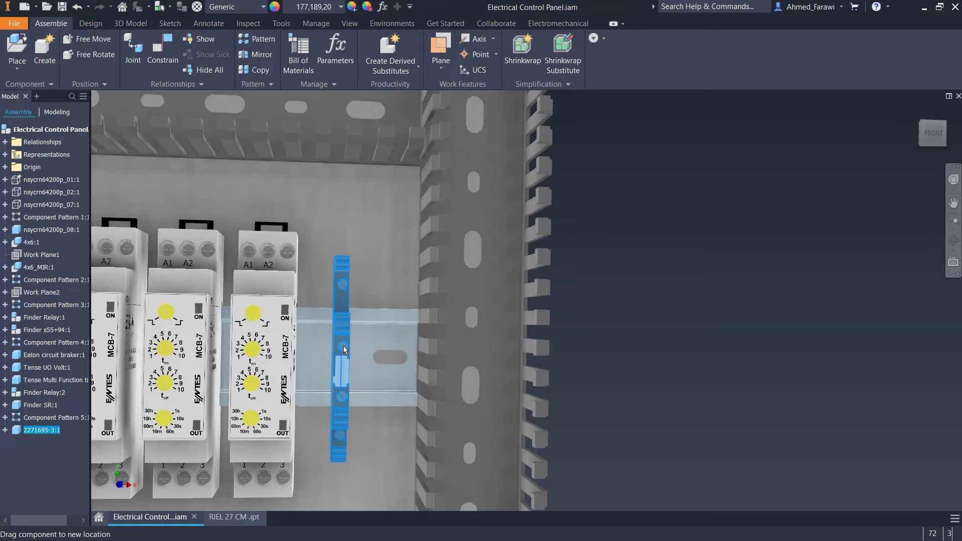
{"action": "left_click_drag", "start_coordinate": [344, 346], "coordinate": [336, 347]}
- Copy the terminal block once at 1 cm and extend the DIN rail pattern to 3 rails
{"action": "left_click", "coordinate": [258, 38]}
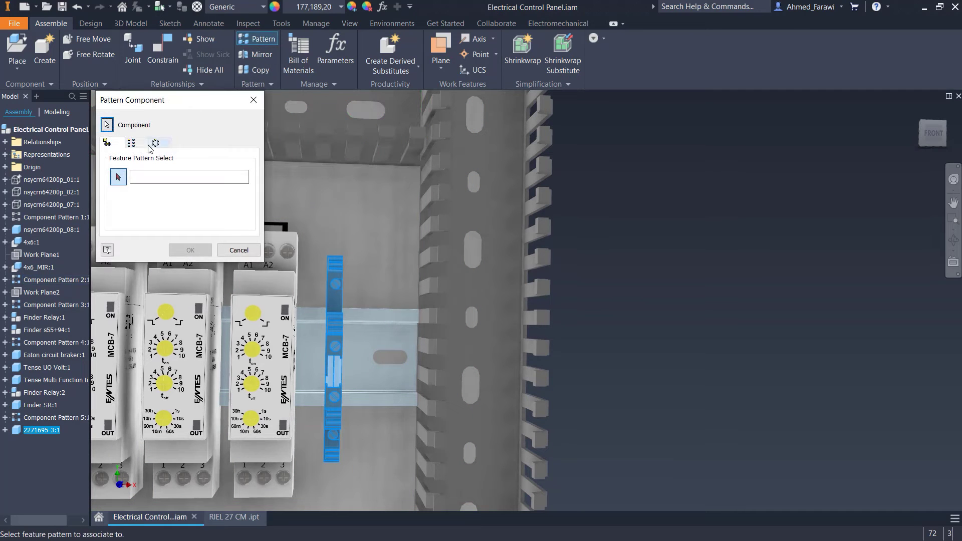
{"action": "left_click", "coordinate": [131, 143]}
{"action": "type", "text": "1"}
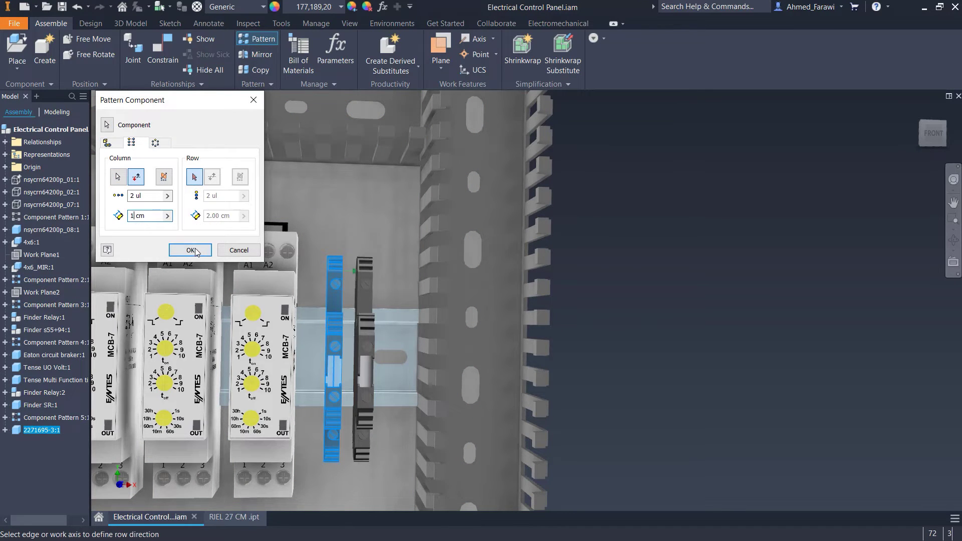
{"action": "left_click", "coordinate": [196, 252]}
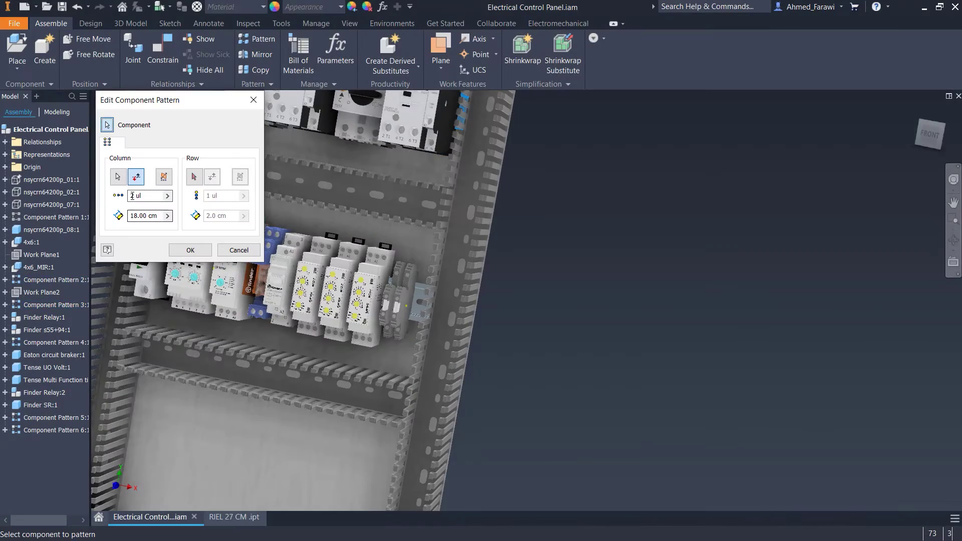
{"action": "type", "text": "3"}
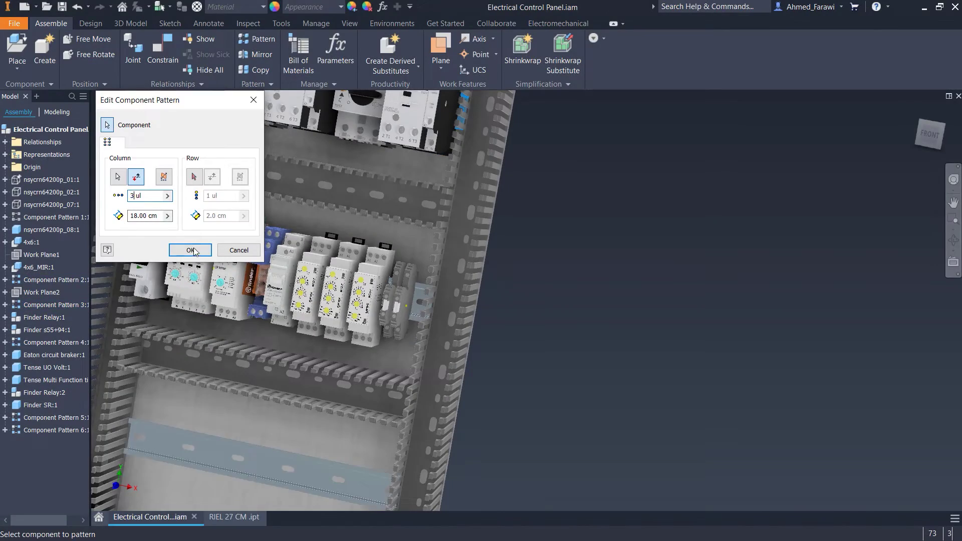
{"action": "left_click", "coordinate": [194, 251]}
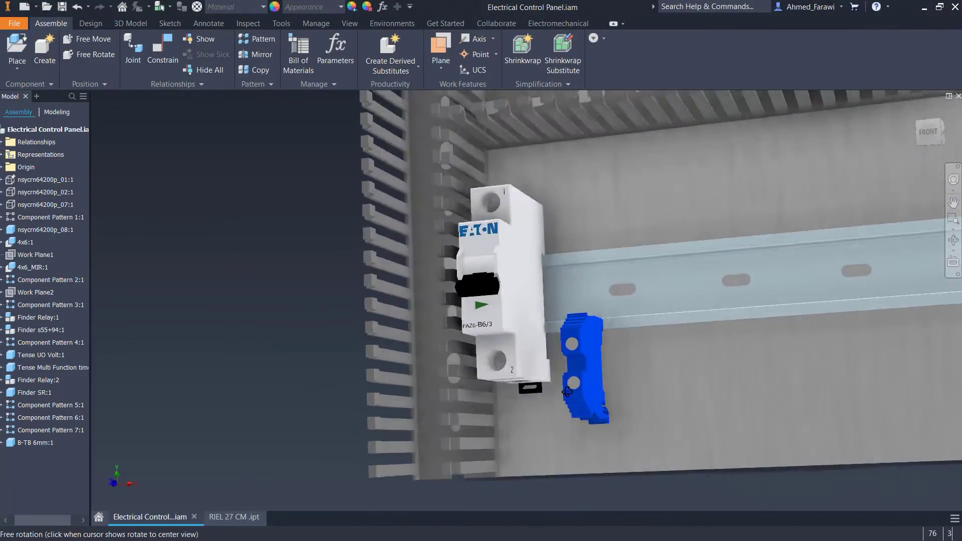
- Constrain the blue terminal block's mounting face to the DIN rail edge
{"action": "mouse_move", "coordinate": [567, 391]}
{"action": "left_mouse_down"}
{"action": "mouse_move", "coordinate": [814, 397]}
{"action": "mouse_move", "coordinate": [741, 430]}
{"action": "left_mouse_up"}
{"action": "scroll", "coordinate": [648, 452], "scroll_direction": "up", "scroll_amount": 5}
{"action": "key", "text": "Escape"}
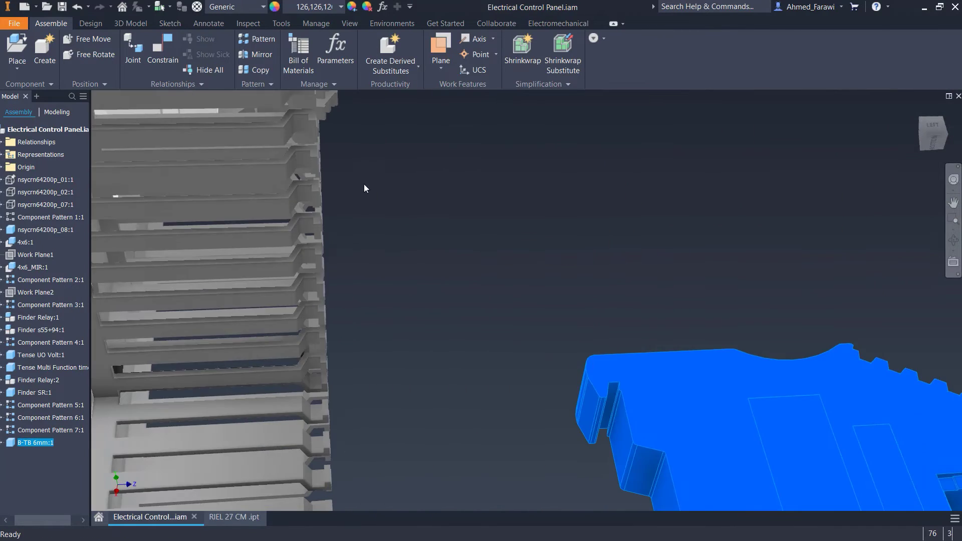
{"action": "key", "text": "c"}
{"action": "scroll", "coordinate": [613, 401], "scroll_direction": "up", "scroll_amount": 1}
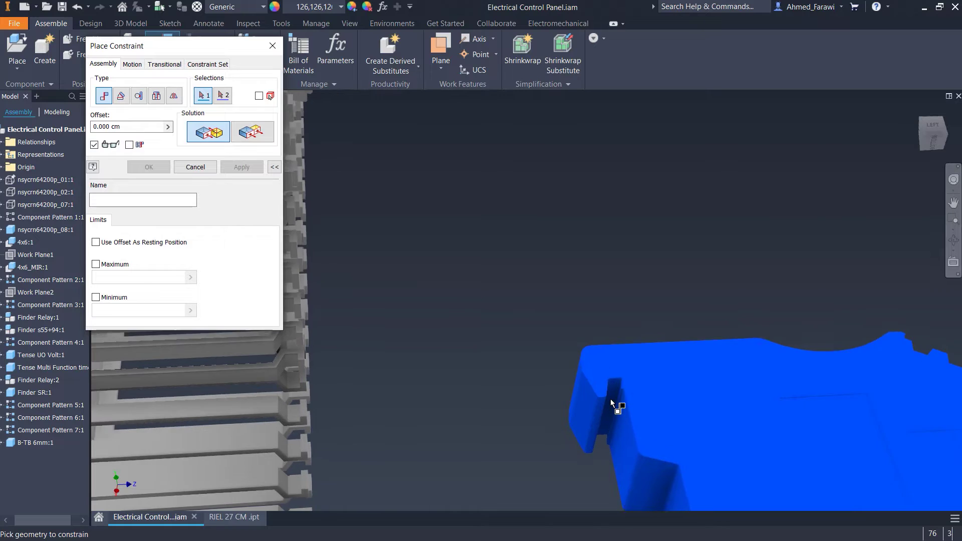
{"action": "left_click", "coordinate": [614, 395]}
{"action": "scroll", "coordinate": [613, 394], "scroll_direction": "down", "scroll_amount": 5}
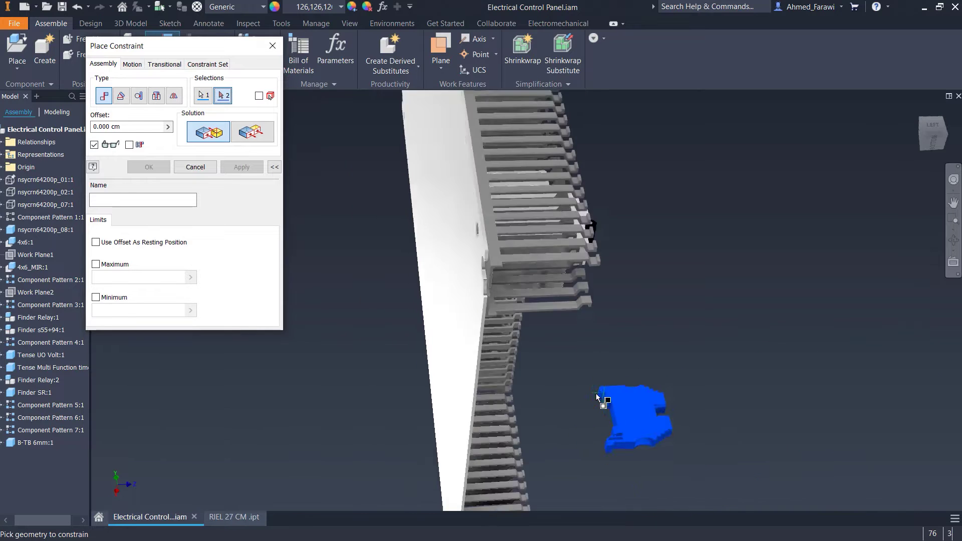
{"action": "mouse_move", "coordinate": [614, 394]}
{"action": "middle_mouse_down", "text": "shift"}
{"action": "mouse_move", "coordinate": [393, 434]}
{"action": "mouse_move", "coordinate": [417, 449]}
{"action": "middle_mouse_up", "text": "shift"}
{"action": "scroll", "coordinate": [567, 199], "scroll_direction": "up", "scroll_amount": 10}
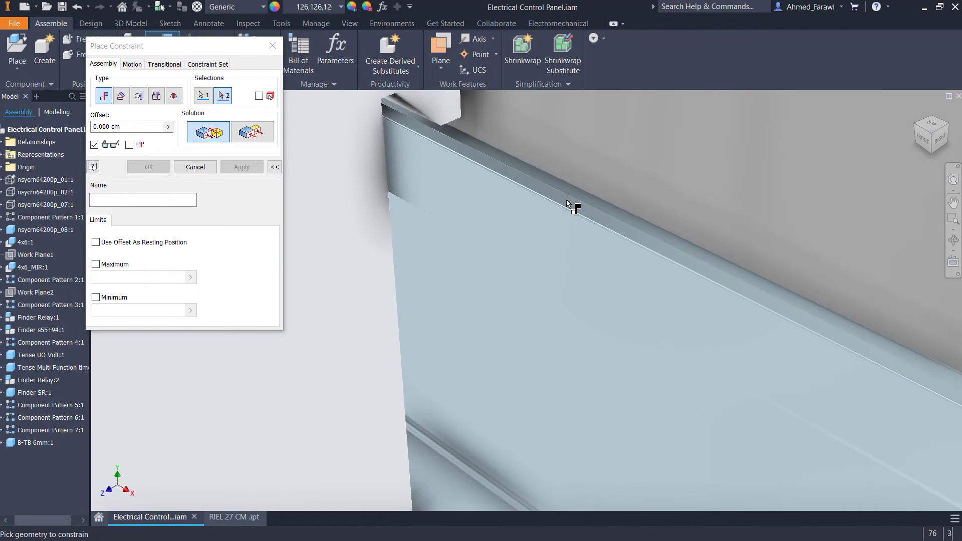
{"action": "left_click", "coordinate": [561, 199]}
{"action": "scroll", "coordinate": [561, 199], "scroll_direction": "down", "scroll_amount": 3}
{"action": "scroll", "coordinate": [560, 199], "scroll_direction": "down", "scroll_amount": 2}
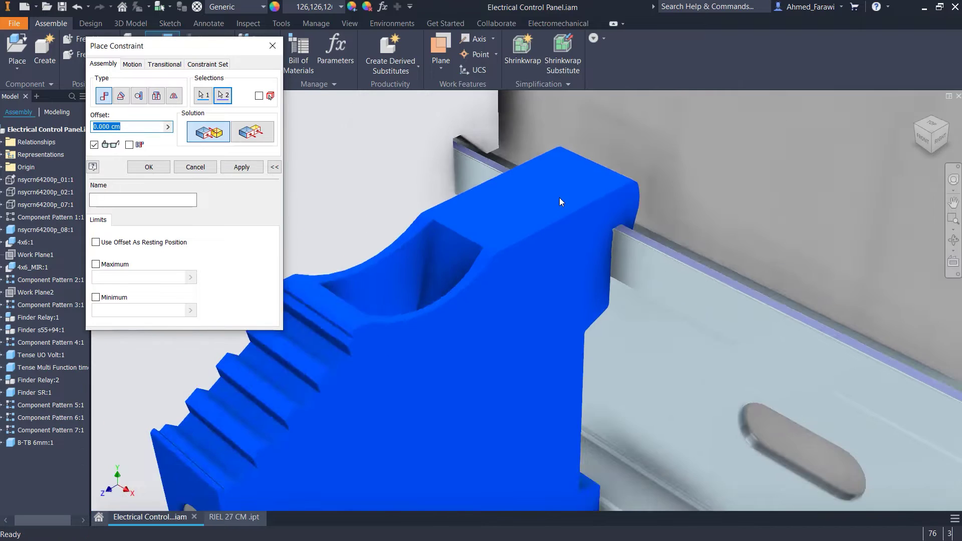
{"action": "scroll", "coordinate": [374, 227], "scroll_direction": "down", "scroll_amount": 3}
{"action": "left_click", "coordinate": [149, 167]}
- Seat the Eaton FAZ6-B6/3 breaker face on the same rail beside the terminal block
{"action": "scroll", "coordinate": [528, 293], "scroll_direction": "down", "scroll_amount": 3}
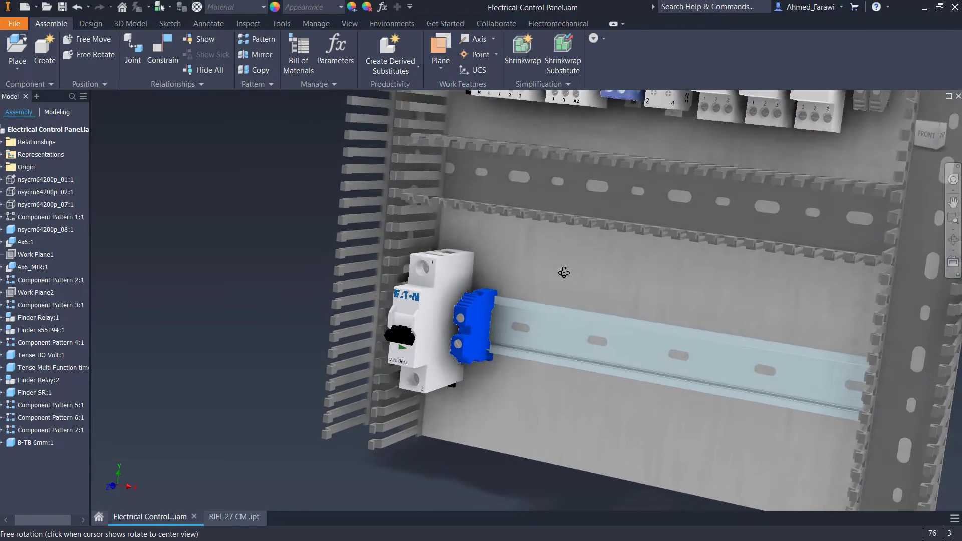
{"action": "mouse_move", "coordinate": [528, 293]}
{"action": "middle_mouse_down", "text": "shift"}
{"action": "mouse_move", "coordinate": [471, 324]}
{"action": "mouse_move", "coordinate": [282, 283]}
{"action": "mouse_move", "coordinate": [449, 346]}
{"action": "middle_mouse_up", "text": "shift"}
{"action": "scroll", "coordinate": [471, 324], "scroll_direction": "up", "scroll_amount": 10}
{"action": "left_click", "coordinate": [175, 67]}
{"action": "scroll", "coordinate": [466, 311], "scroll_direction": "down", "scroll_amount": 5}
{"action": "scroll", "coordinate": [448, 346], "scroll_direction": "up", "scroll_amount": 10}
{"action": "middle_click_drag", "start_coordinate": [510, 347], "coordinate": [647, 311], "text": "shift"}
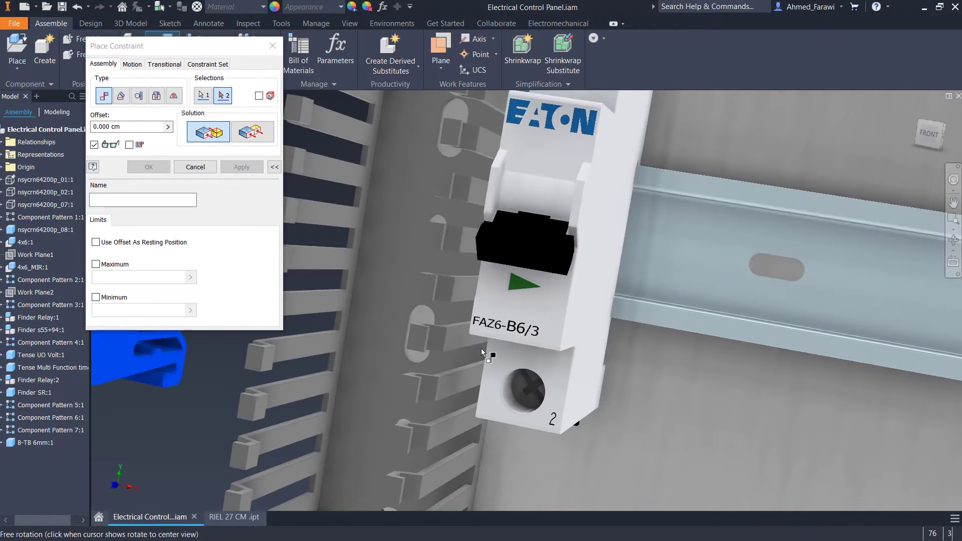
{"action": "left_click", "coordinate": [652, 316]}
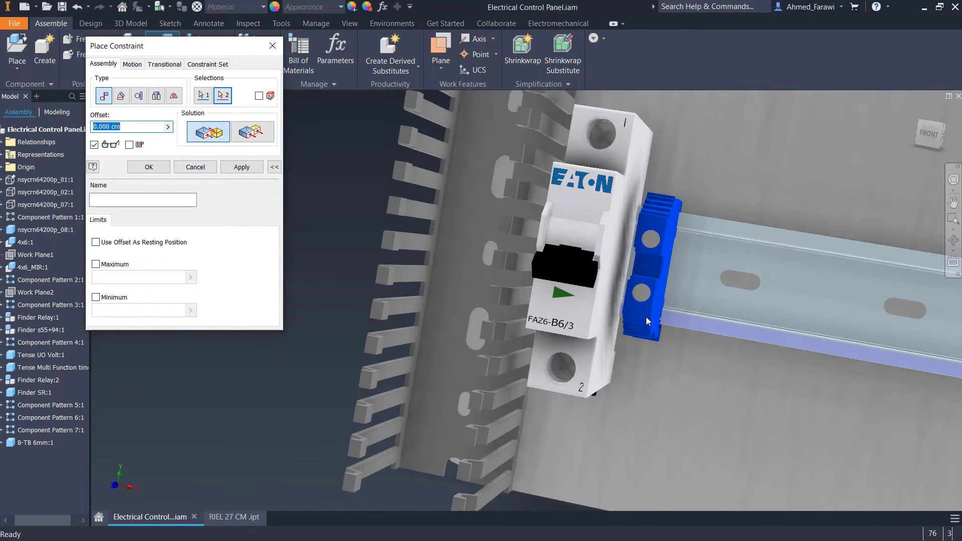
{"action": "left_click", "coordinate": [242, 167]}
{"action": "key", "text": "Escape"}
{"action": "middle_click_drag", "start_coordinate": [599, 326], "coordinate": [698, 363], "text": "shift"}
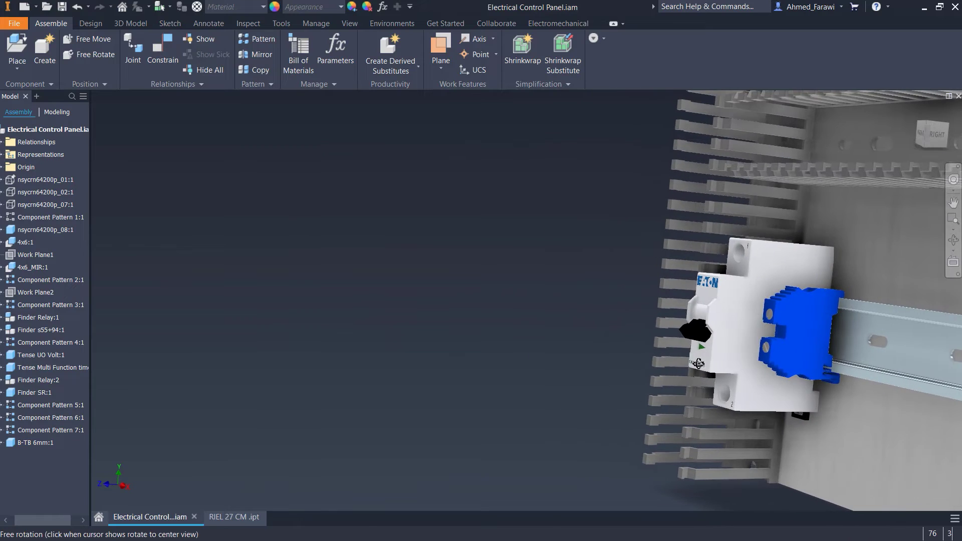
{"action": "left_click", "coordinate": [772, 347]}
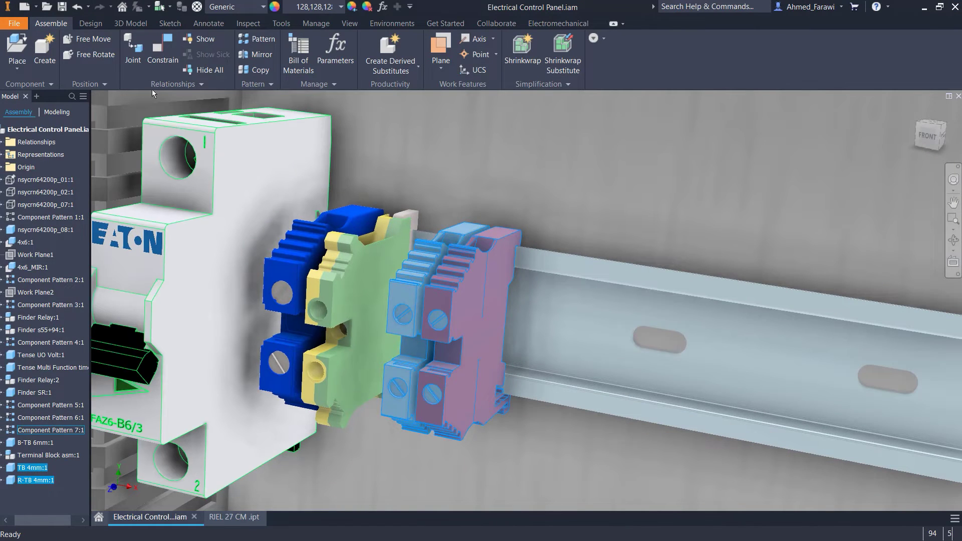
- Pattern the TB 4mm and R-TB 4mm terminal blocks into 7 columns along the lower rail
{"action": "left_click", "coordinate": [245, 44]}
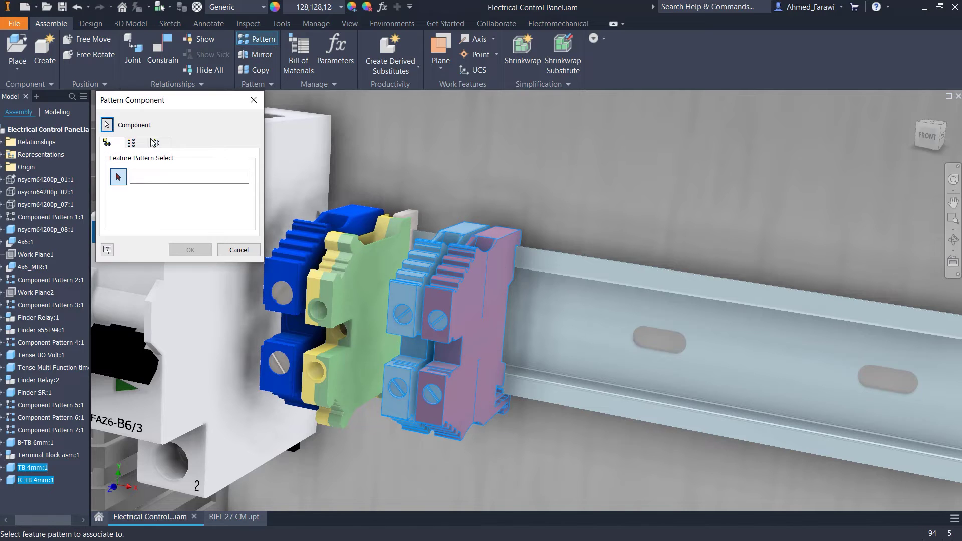
{"action": "scroll", "coordinate": [472, 255], "scroll_direction": "down", "scroll_amount": 1}
{"action": "middle_click_drag", "start_coordinate": [472, 254], "coordinate": [388, 272]}
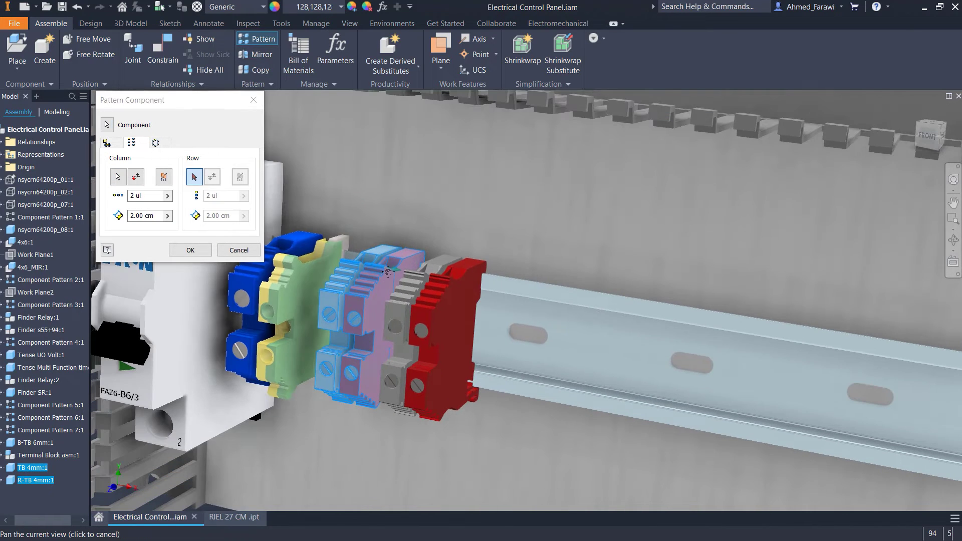
{"action": "type", "text": "7"}
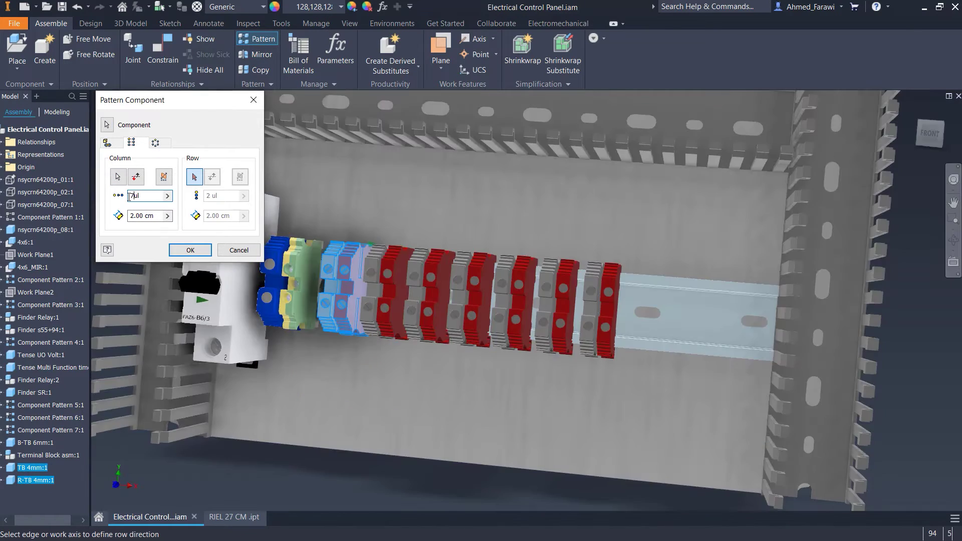
{"action": "left_click", "coordinate": [189, 250]}
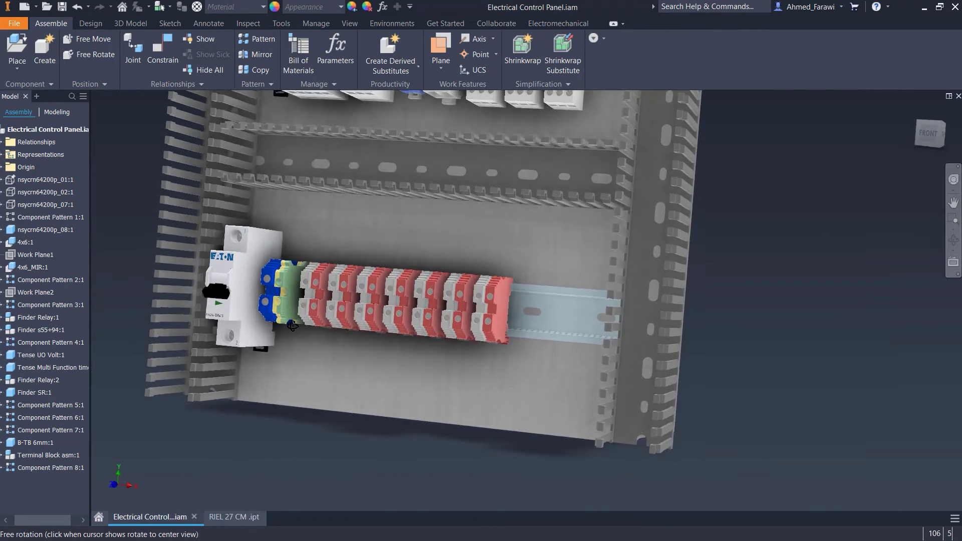
- Place the transformer part 10_01_5935_00_00, rotated, into the panel
{"action": "mouse_move", "coordinate": [351, 300]}
{"action": "middle_mouse_down", "text": "shift"}
{"action": "mouse_move", "coordinate": [298, 326]}
{"action": "mouse_move", "coordinate": [404, 460]}
{"action": "middle_mouse_up", "text": "shift"}
{"action": "scroll", "coordinate": [350, 381], "scroll_direction": "down", "scroll_amount": 3}
{"action": "scroll", "coordinate": [483, 450], "scroll_direction": "up", "scroll_amount": 3}
{"action": "key", "text": "ctrl+v"}
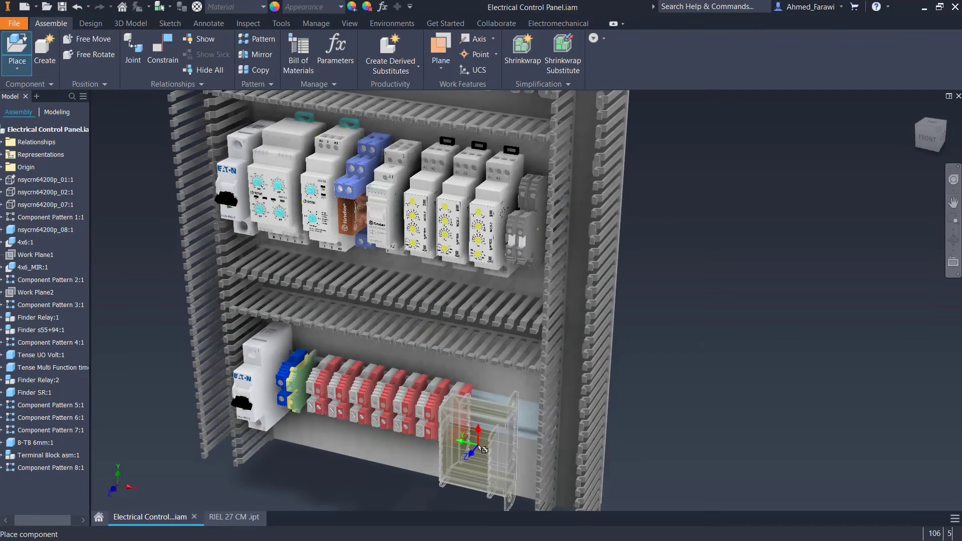
{"action": "right_click", "coordinate": [481, 447]}
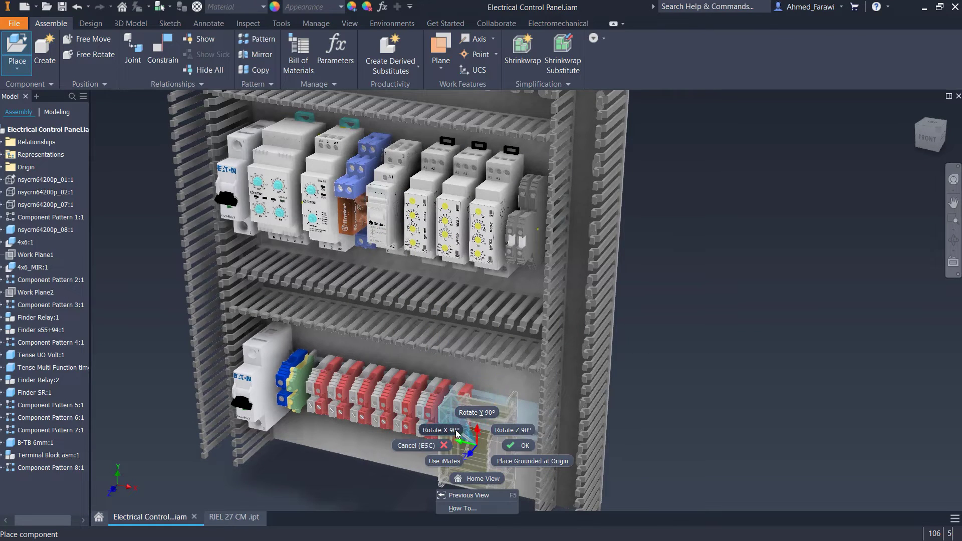
{"action": "left_click", "coordinate": [457, 434]}
{"action": "left_click", "coordinate": [476, 451]}
- Finish placing and shift the transformer right toward the terminal block row
{"action": "key", "text": "Escape"}
{"action": "scroll", "coordinate": [412, 461], "scroll_direction": "down", "scroll_amount": 5}
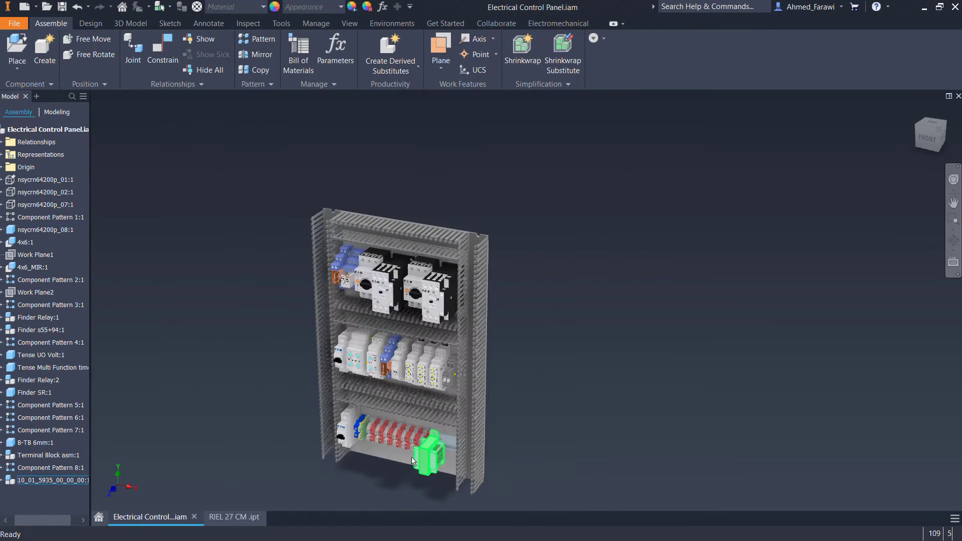
{"action": "middle_click_drag", "start_coordinate": [413, 461], "coordinate": [451, 401], "text": "shift"}
{"action": "scroll", "coordinate": [466, 389], "scroll_direction": "up", "scroll_amount": 5}
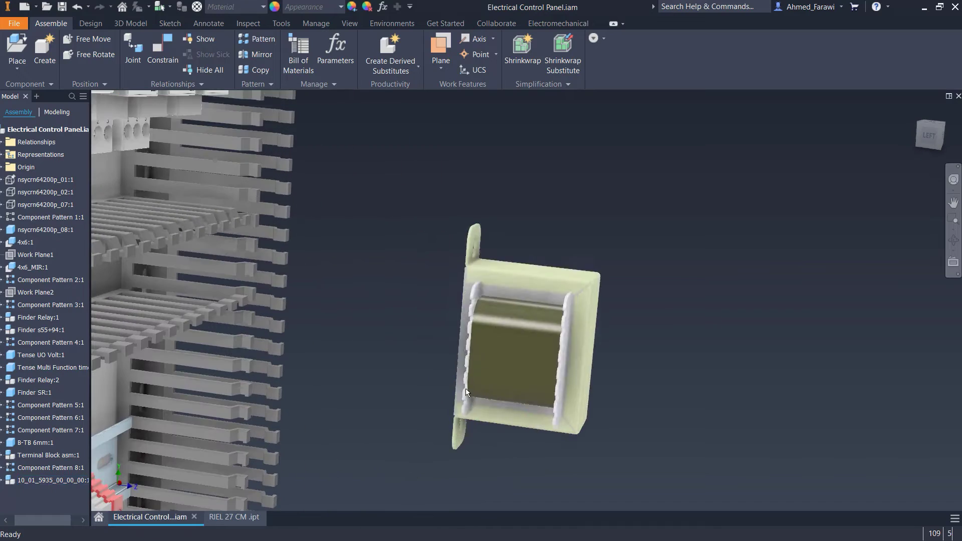
{"action": "left_click_drag", "start_coordinate": [465, 389], "coordinate": [507, 371]}
{"action": "scroll", "coordinate": [507, 394], "scroll_direction": "up", "scroll_amount": 3}
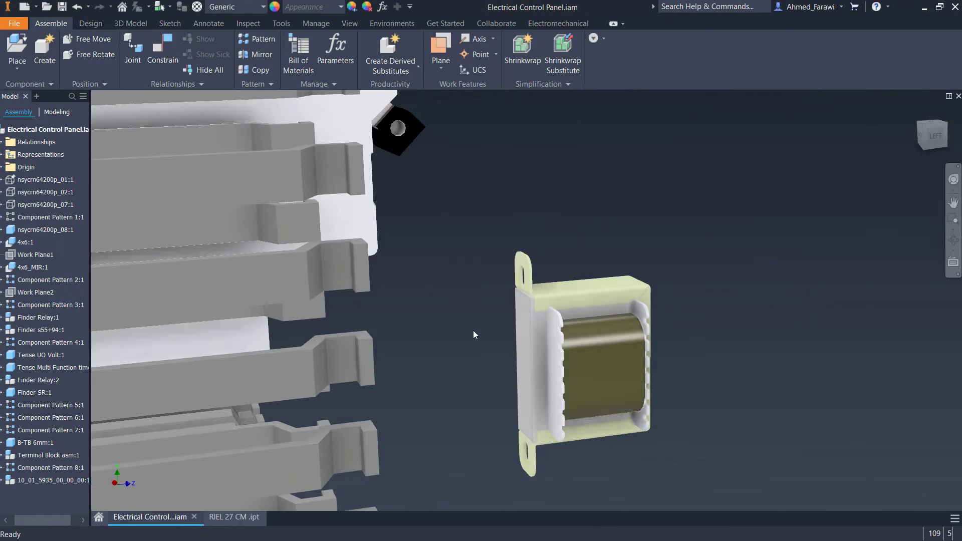
- Drag the transformer onto the lower DIN rail at the end of the terminal blocks
{"action": "key", "text": "c"}
{"action": "mouse_move", "coordinate": [526, 312]}
{"action": "middle_mouse_down", "text": "shift"}
{"action": "mouse_move", "coordinate": [394, 325]}
{"action": "mouse_move", "coordinate": [383, 366]}
{"action": "middle_mouse_up", "text": "shift"}
{"action": "scroll", "coordinate": [383, 365], "scroll_direction": "up", "scroll_amount": 3}
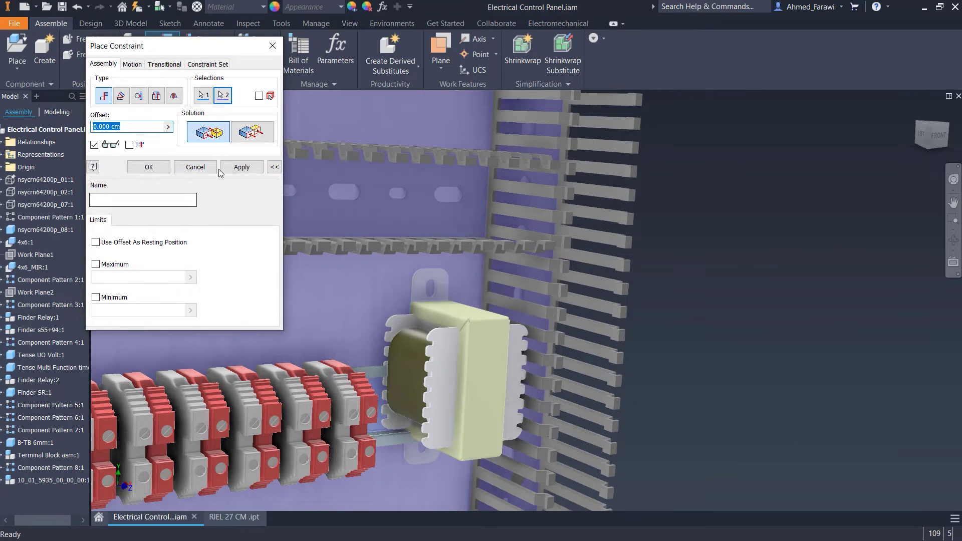
{"action": "left_click", "coordinate": [195, 167]}
{"action": "mouse_move", "coordinate": [456, 381]}
{"action": "left_mouse_down"}
{"action": "mouse_move", "coordinate": [449, 388]}
{"action": "mouse_move", "coordinate": [443, 377]}
{"action": "left_mouse_up"}
{"action": "middle_click_drag", "start_coordinate": [443, 377], "coordinate": [399, 379], "text": "shift"}
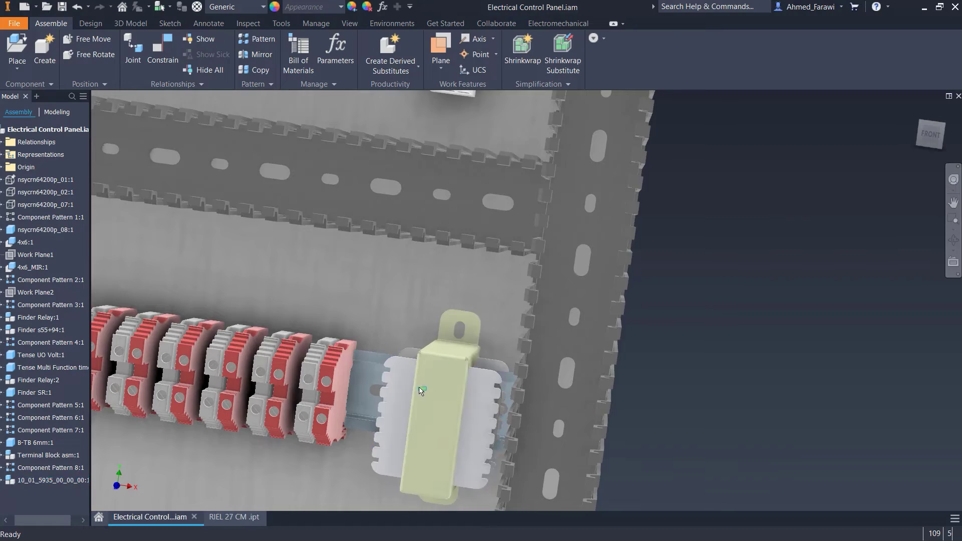
{"action": "mouse_move", "coordinate": [421, 390]}
{"action": "left_mouse_down"}
{"action": "mouse_move", "coordinate": [412, 384]}
{"action": "mouse_move", "coordinate": [431, 391]}
{"action": "left_mouse_up"}
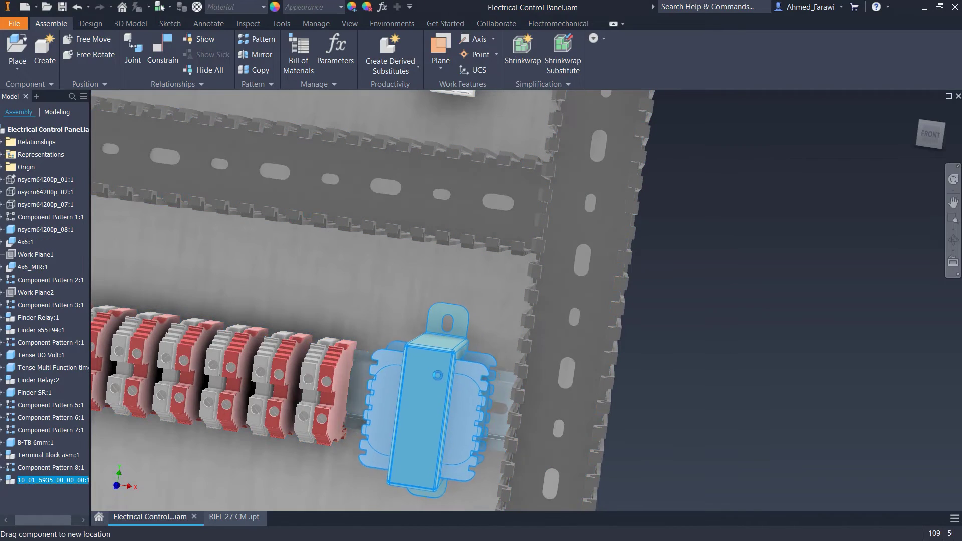
{"action": "left_click", "coordinate": [916, 110]}
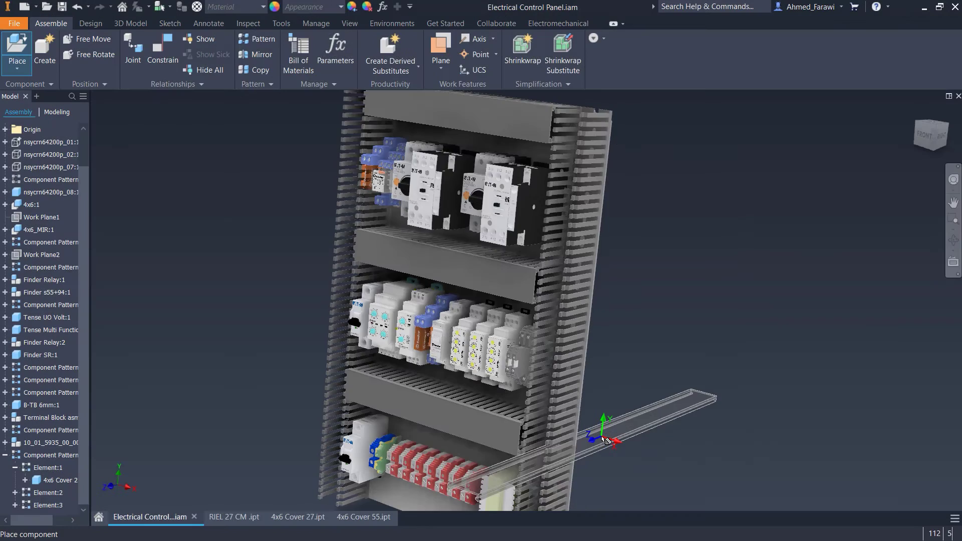
- Rotate the 4x6 Cover 55 duct cover upright and finish placing it
{"action": "right_click", "coordinate": [603, 440]}
{"action": "left_click", "coordinate": [575, 425]}
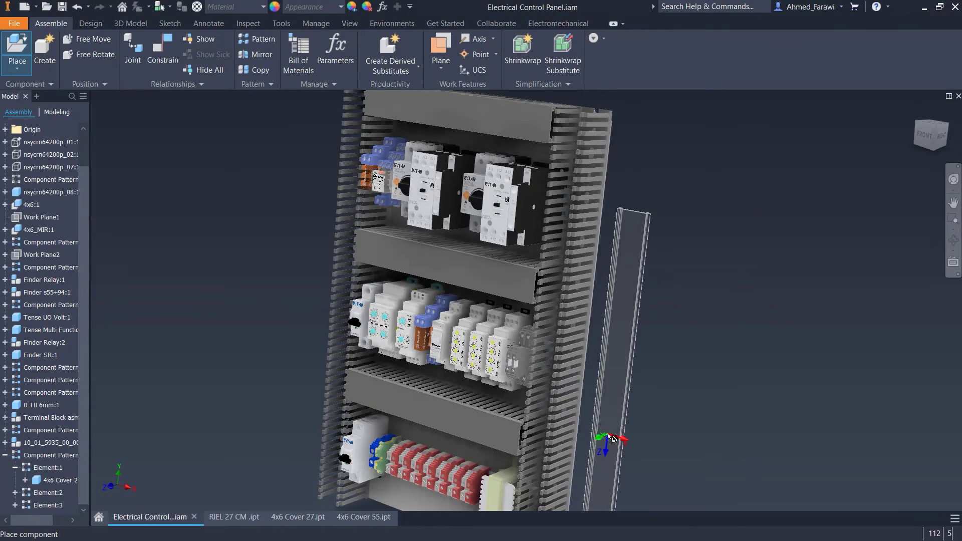
{"action": "middle_click_drag", "start_coordinate": [602, 481], "coordinate": [606, 489], "text": "shift"}
{"action": "scroll", "coordinate": [599, 456], "scroll_direction": "down", "scroll_amount": 3}
{"action": "scroll", "coordinate": [599, 456], "scroll_direction": "up", "scroll_amount": 3}
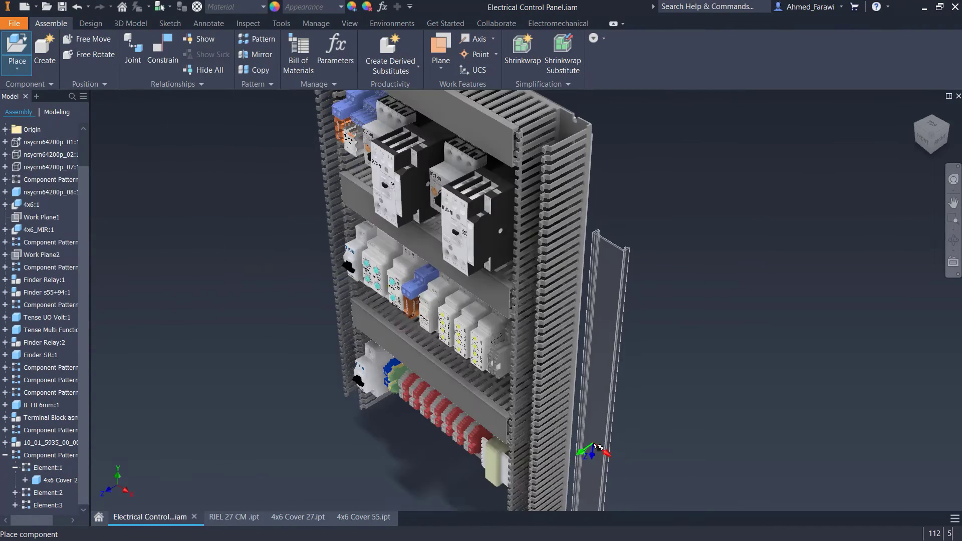
{"action": "key", "text": "Escape"}
{"action": "mouse_move", "coordinate": [601, 426]}
{"action": "middle_mouse_down", "text": "shift"}
{"action": "mouse_move", "coordinate": [615, 374]}
{"action": "mouse_move", "coordinate": [607, 380]}
{"action": "middle_mouse_up", "text": "shift"}
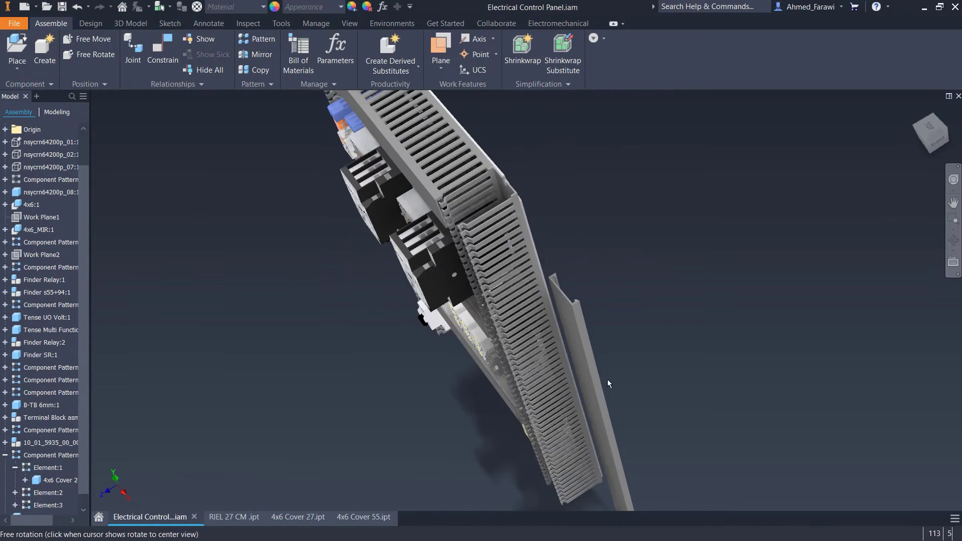
{"action": "scroll", "coordinate": [595, 313], "scroll_direction": "down", "scroll_amount": 3}
{"action": "scroll", "coordinate": [551, 318], "scroll_direction": "down", "scroll_amount": 2}
{"action": "scroll", "coordinate": [509, 286], "scroll_direction": "down", "scroll_amount": 3}
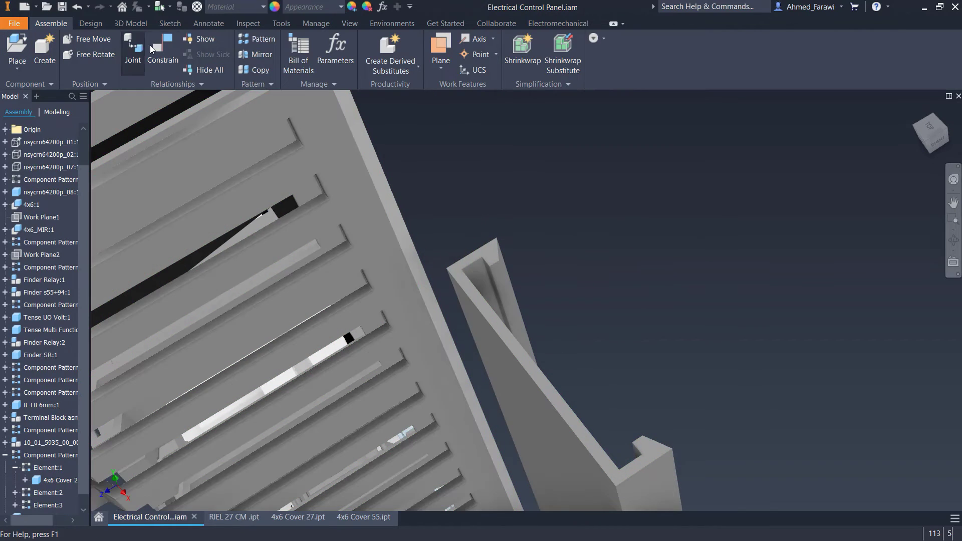
- Mate the duct cover's face onto the duct face
{"action": "left_click", "coordinate": [156, 48]}
{"action": "left_click", "coordinate": [478, 295]}
{"action": "scroll", "coordinate": [478, 295], "scroll_direction": "up", "scroll_amount": 5}
{"action": "mouse_move", "coordinate": [477, 296]}
{"action": "middle_mouse_down", "text": "shift"}
{"action": "mouse_move", "coordinate": [505, 279]}
{"action": "mouse_move", "coordinate": [481, 266]}
{"action": "middle_mouse_up", "text": "shift"}
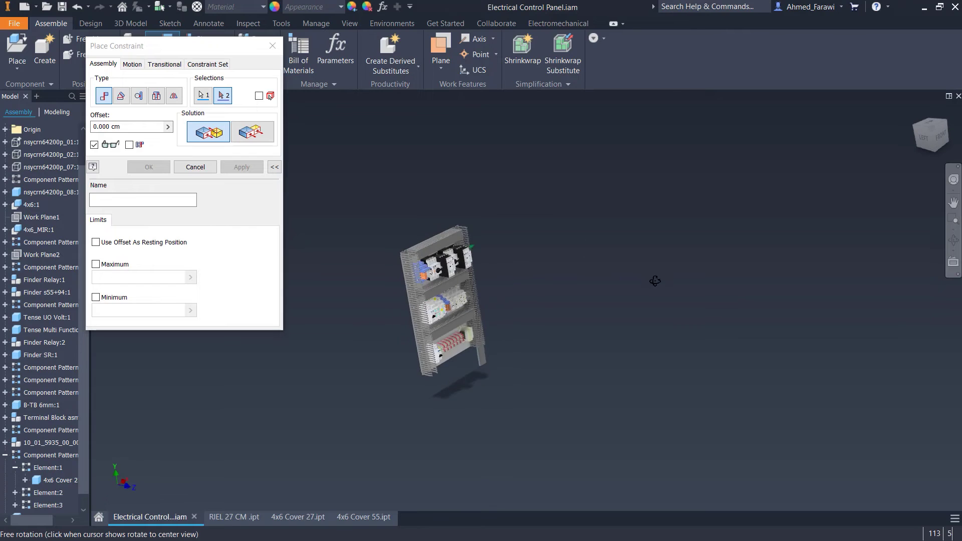
{"action": "scroll", "coordinate": [458, 242], "scroll_direction": "down", "scroll_amount": 4}
{"action": "scroll", "coordinate": [502, 256], "scroll_direction": "down", "scroll_amount": 2}
{"action": "scroll", "coordinate": [567, 278], "scroll_direction": "down", "scroll_amount": 2}
{"action": "left_click", "coordinate": [567, 278]}
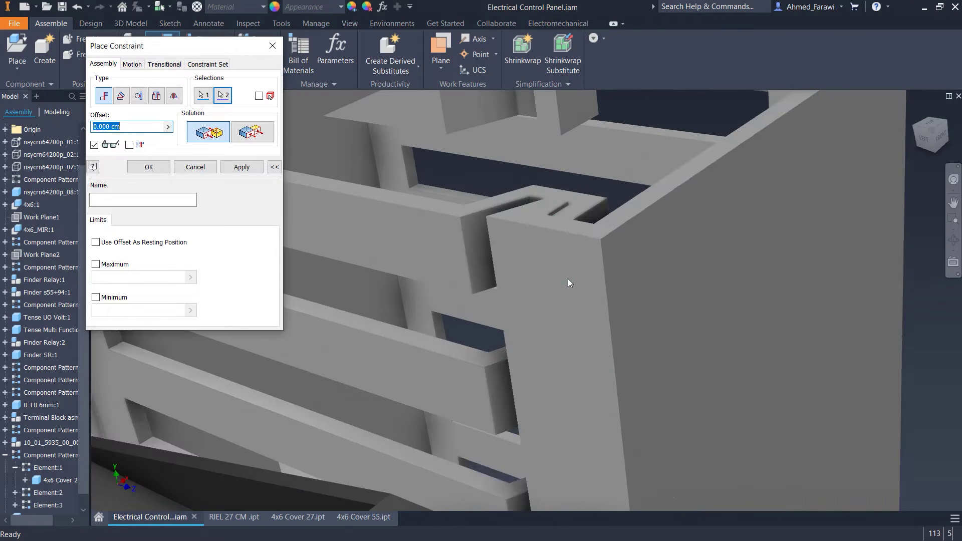
{"action": "left_click", "coordinate": [260, 168]}
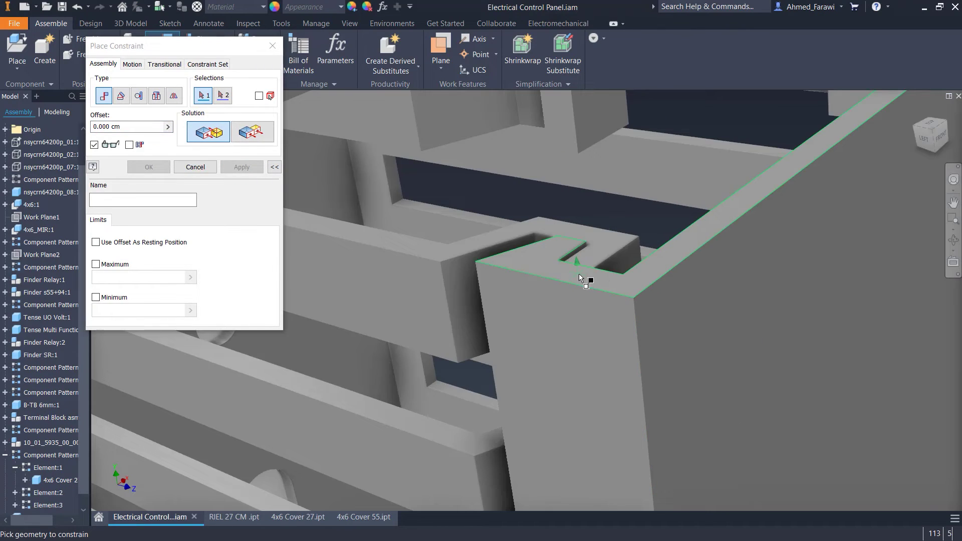
- Constrain another cover face flush with the duct to fix its alignment
{"action": "scroll", "coordinate": [579, 274], "scroll_direction": "up", "scroll_amount": 3}
{"action": "scroll", "coordinate": [552, 197], "scroll_direction": "down", "scroll_amount": 4}
{"action": "left_click", "coordinate": [571, 212]}
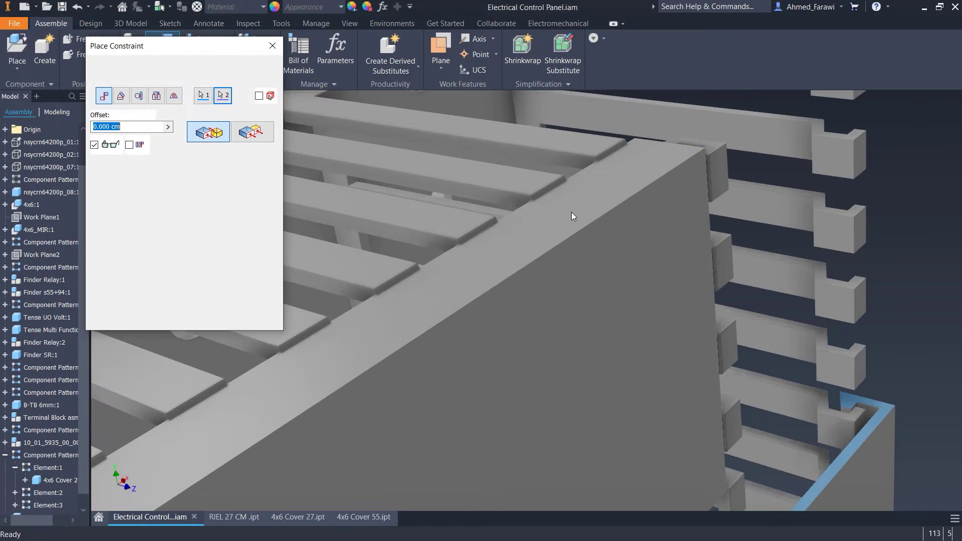
{"action": "scroll", "coordinate": [575, 222], "scroll_direction": "up", "scroll_amount": 3}
{"action": "left_click", "coordinate": [252, 132]}
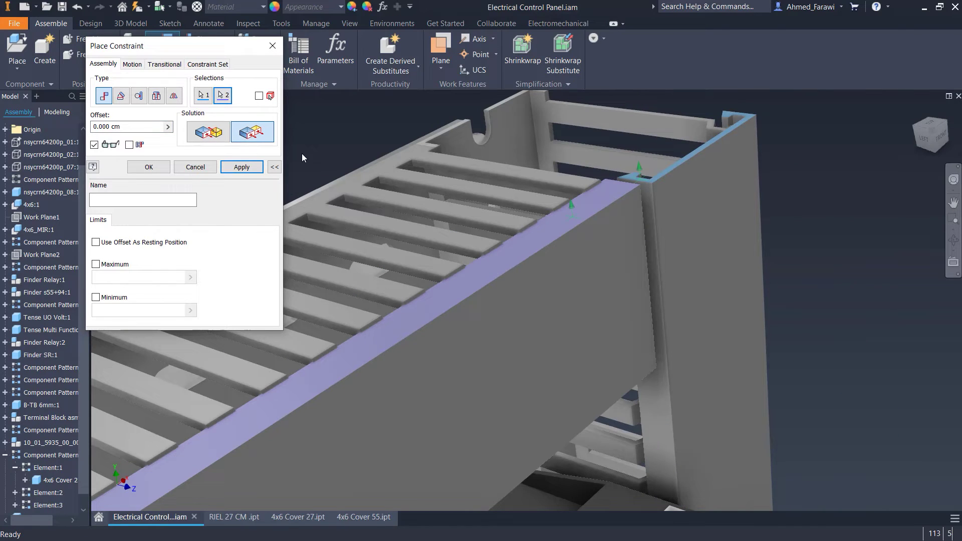
{"action": "left_click", "coordinate": [228, 168]}
{"action": "left_click", "coordinate": [195, 168]}
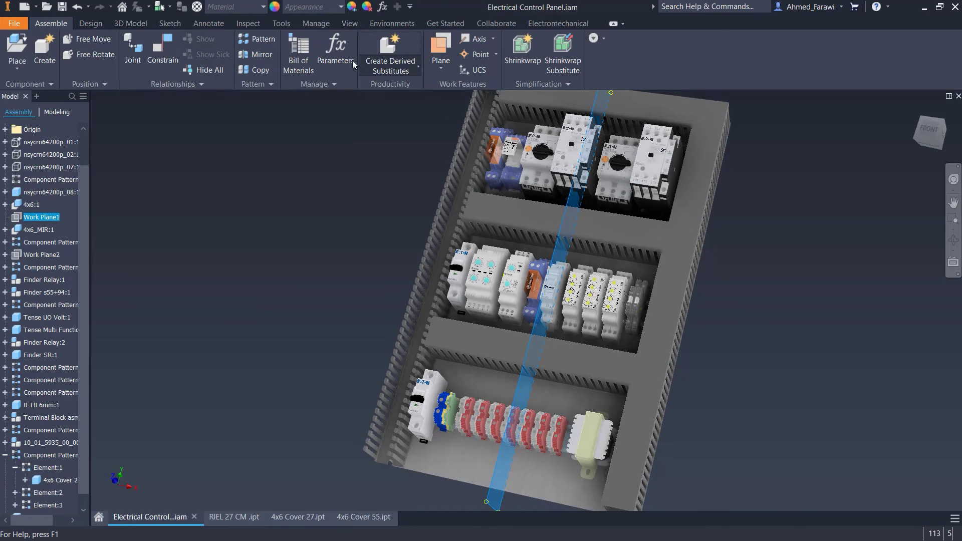
- Mirror the 4x6 Cover 55 across Work Plane1 to create the opposite cover
{"action": "left_click", "coordinate": [271, 59]}
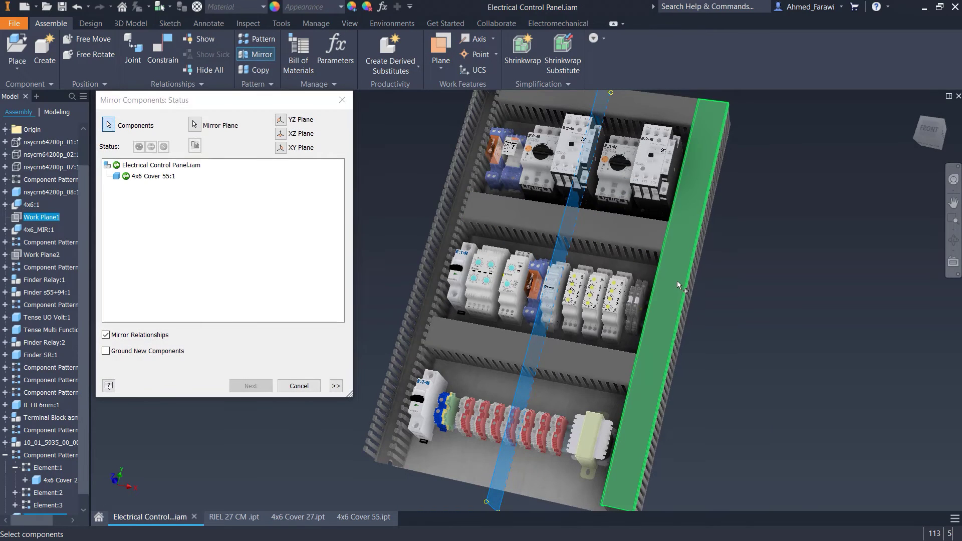
{"action": "left_click", "coordinate": [486, 501]}
{"action": "left_click", "coordinate": [251, 386]}
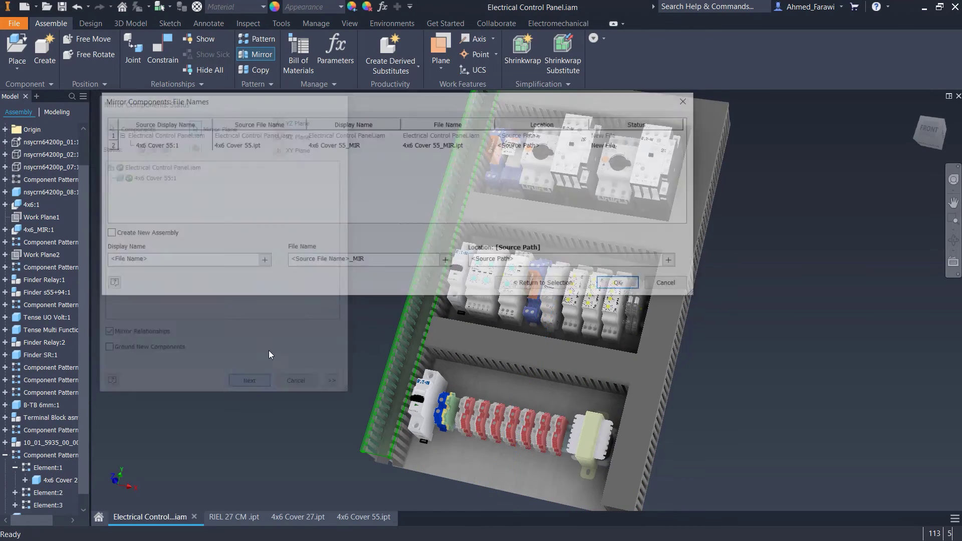
{"action": "left_click", "coordinate": [621, 288]}
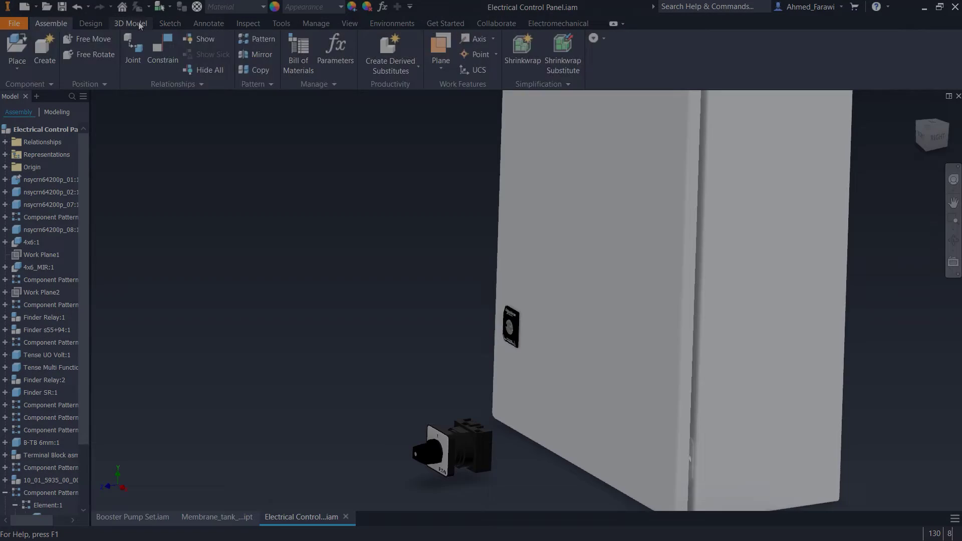
- Create a midplane work plane between the door's two faces
{"action": "left_click", "coordinate": [131, 23]}
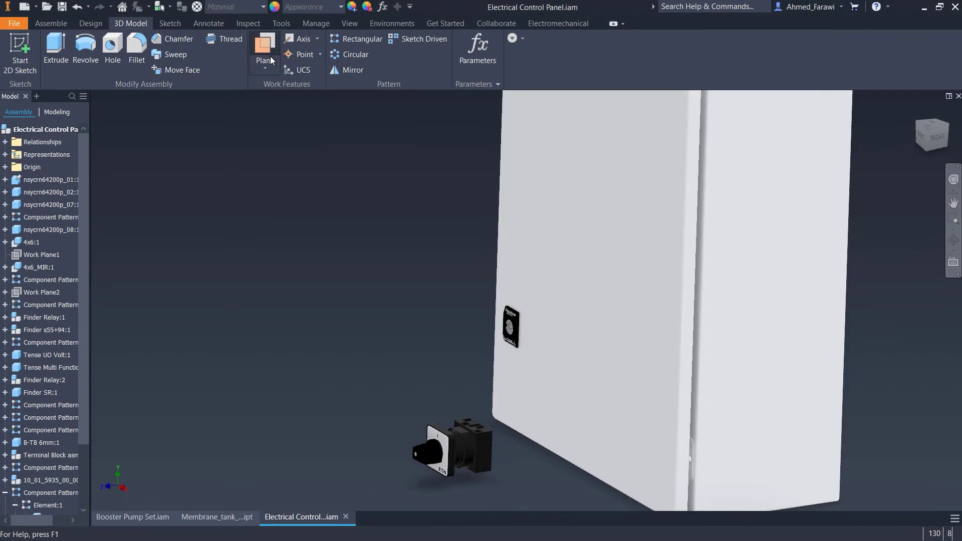
{"action": "left_click", "coordinate": [265, 60]}
{"action": "left_click", "coordinate": [304, 179]}
{"action": "scroll", "coordinate": [612, 395], "scroll_direction": "up", "scroll_amount": 3}
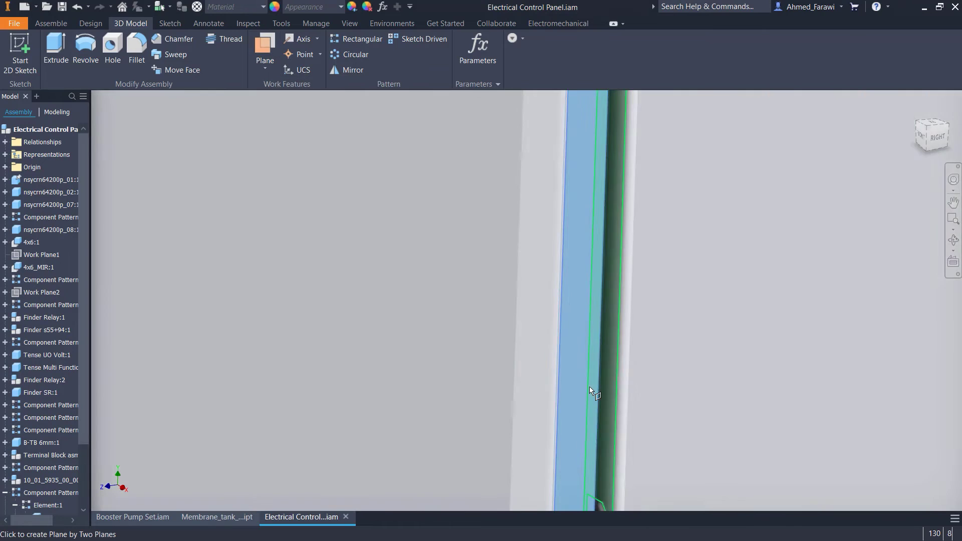
{"action": "mouse_move", "coordinate": [589, 387]}
{"action": "middle_mouse_down", "text": "shift"}
{"action": "mouse_move", "coordinate": [631, 376]}
{"action": "mouse_move", "coordinate": [687, 413]}
{"action": "middle_mouse_up", "text": "shift"}
{"action": "scroll", "coordinate": [628, 403], "scroll_direction": "up", "scroll_amount": 5}
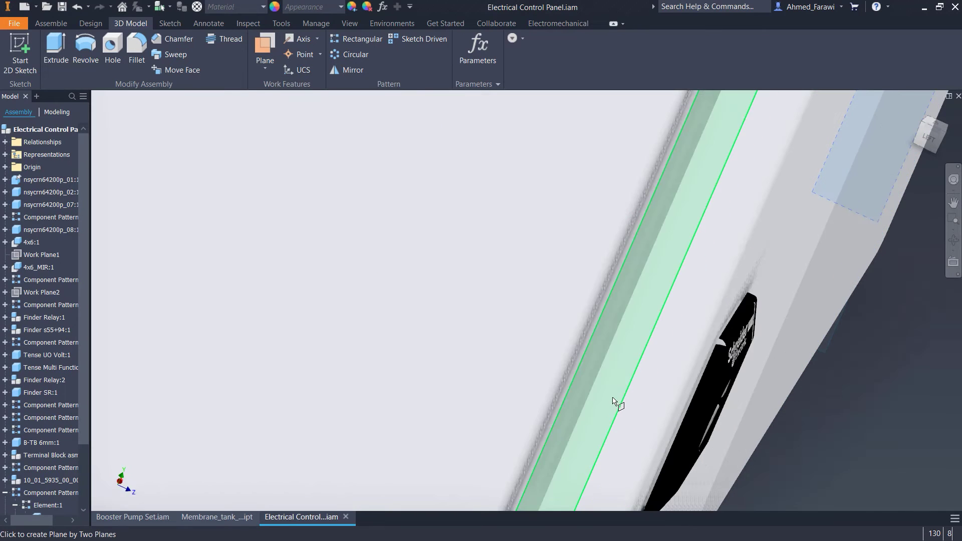
{"action": "mouse_move", "coordinate": [615, 401]}
{"action": "middle_mouse_down"}
{"action": "mouse_move", "coordinate": [497, 329]}
{"action": "mouse_move", "coordinate": [611, 354]}
{"action": "mouse_move", "coordinate": [501, 301]}
{"action": "middle_mouse_up"}
{"action": "scroll", "coordinate": [488, 323], "scroll_direction": "down", "scroll_amount": 5}
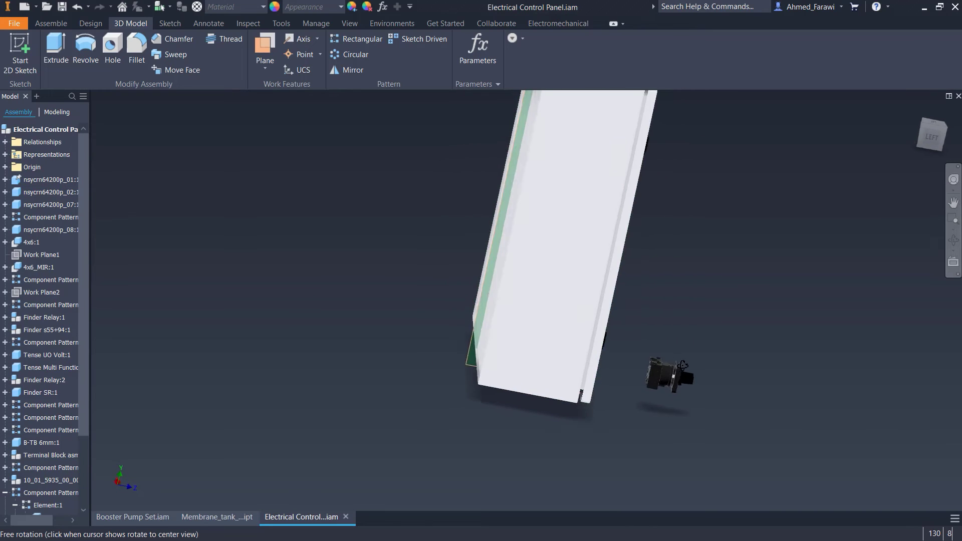
- Mate the selector switch's back face flat against the door's front face
{"action": "left_click", "coordinate": [52, 24]}
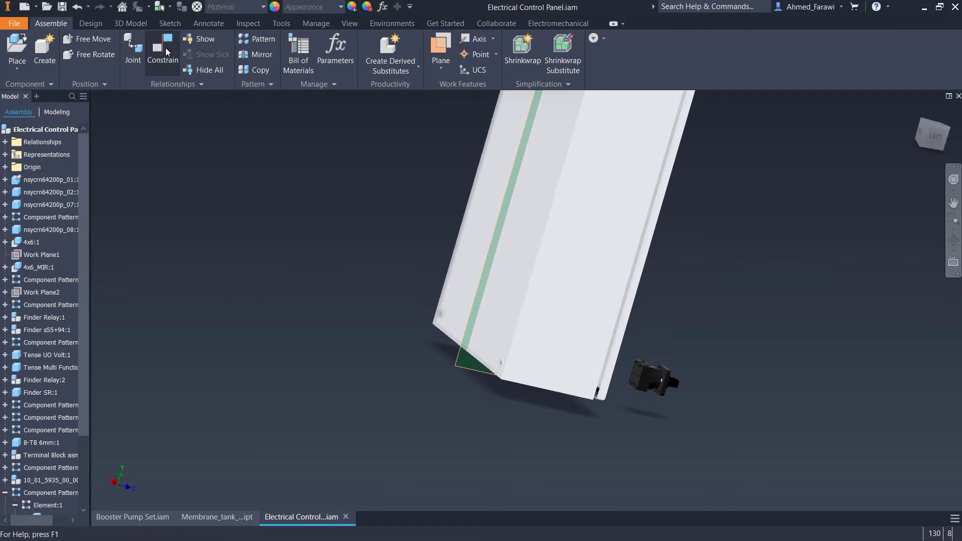
{"action": "left_click", "coordinate": [167, 51]}
{"action": "scroll", "coordinate": [588, 377], "scroll_direction": "up", "scroll_amount": 5}
{"action": "left_click", "coordinate": [485, 294]}
{"action": "scroll", "coordinate": [489, 294], "scroll_direction": "down", "scroll_amount": 5}
{"action": "middle_click_drag", "start_coordinate": [488, 293], "coordinate": [387, 294], "text": "shift"}
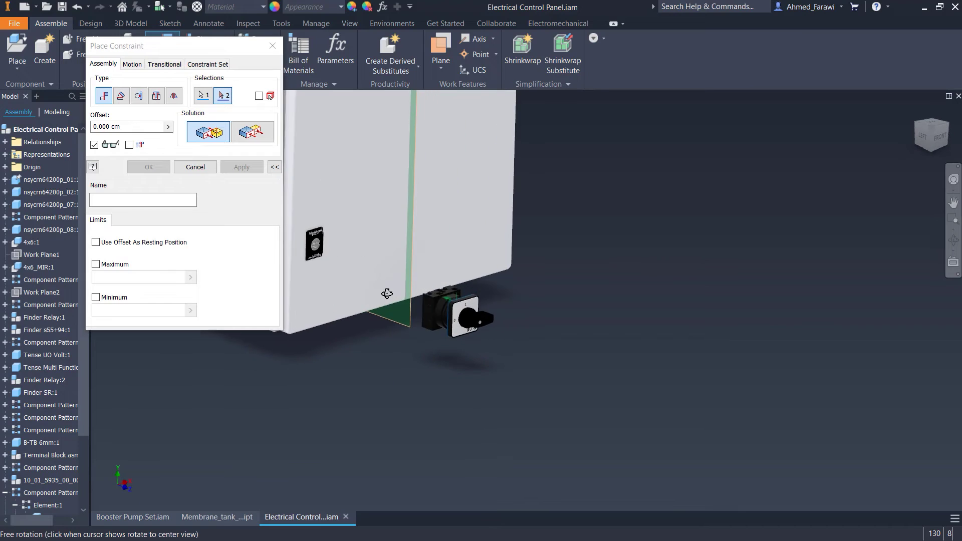
{"action": "left_click", "coordinate": [382, 267]}
{"action": "left_click", "coordinate": [237, 170]}
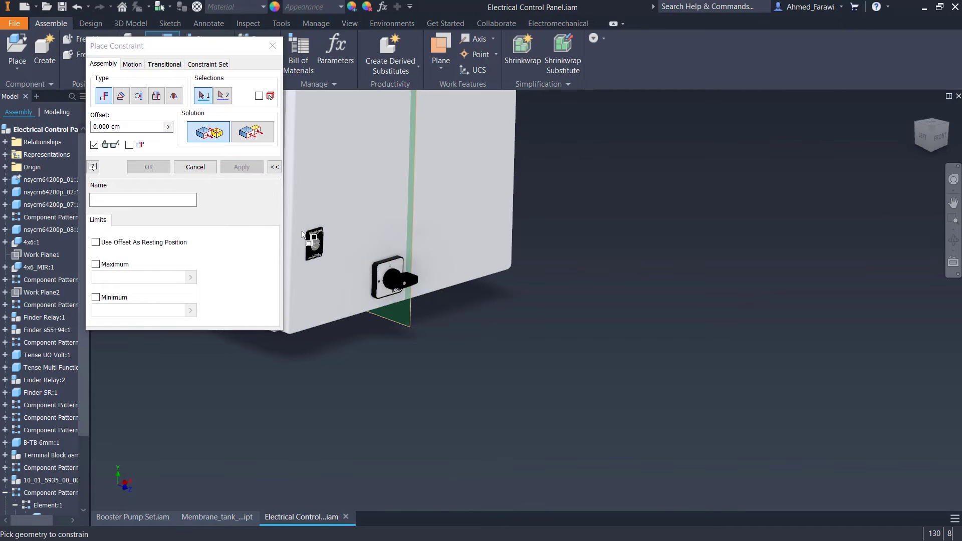
{"action": "left_click", "coordinate": [273, 46]}
{"action": "scroll", "coordinate": [34, 384], "scroll_direction": "down", "scroll_amount": 3}
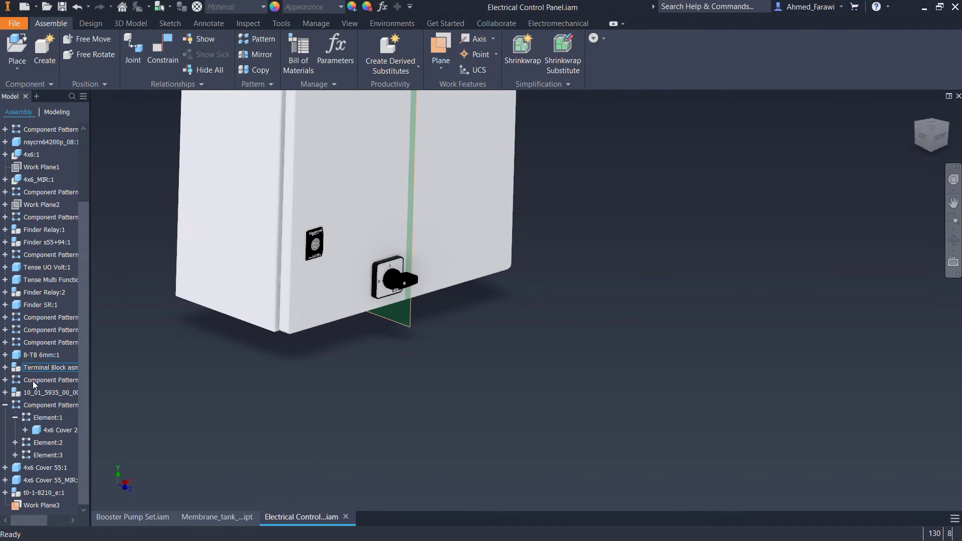
- Mate the switch's YZ Plane to Work Plane3 with a flipped solution to centre it
{"action": "left_click", "coordinate": [5, 493]}
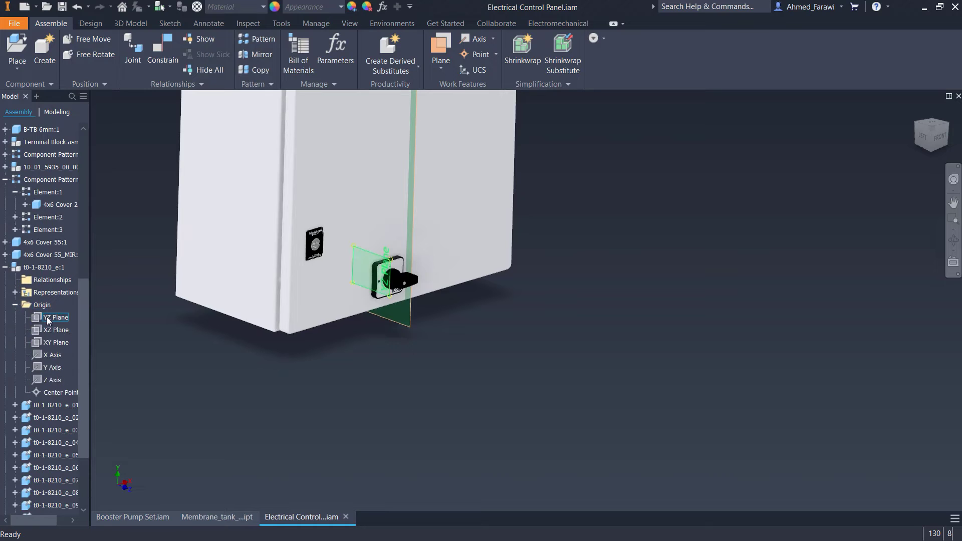
{"action": "left_click", "coordinate": [164, 64]}
{"action": "scroll", "coordinate": [383, 262], "scroll_direction": "down", "scroll_amount": 3}
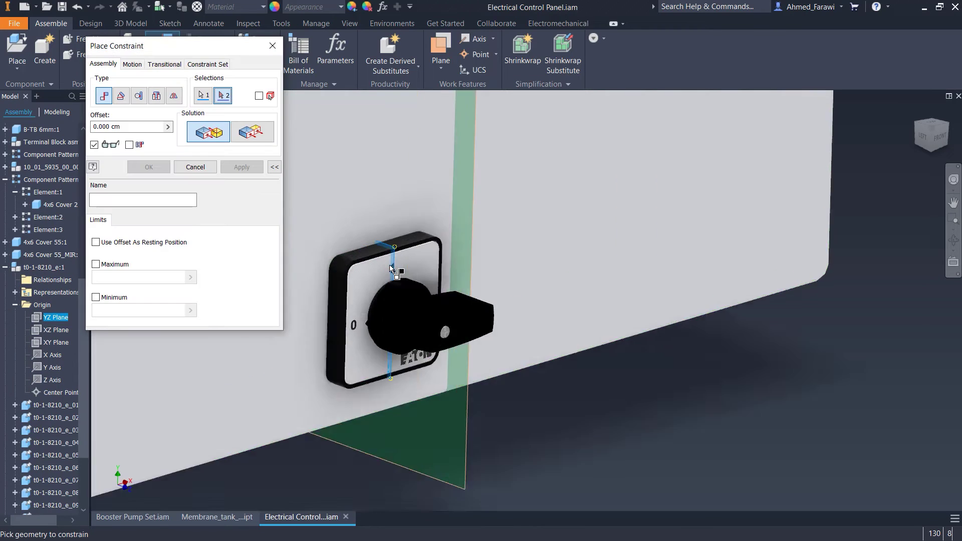
{"action": "scroll", "coordinate": [383, 262], "scroll_direction": "down", "scroll_amount": 2}
{"action": "left_click", "coordinate": [547, 205]}
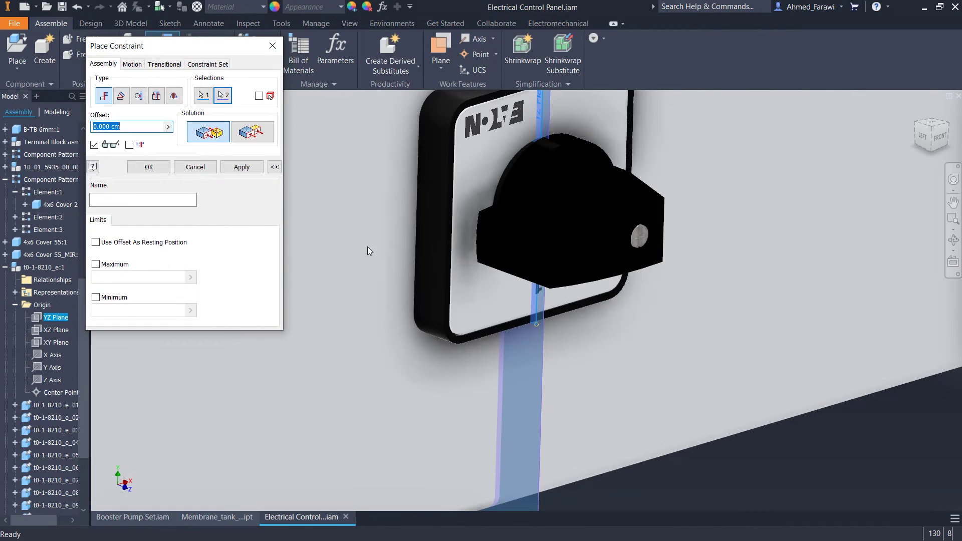
{"action": "left_click", "coordinate": [253, 141]}
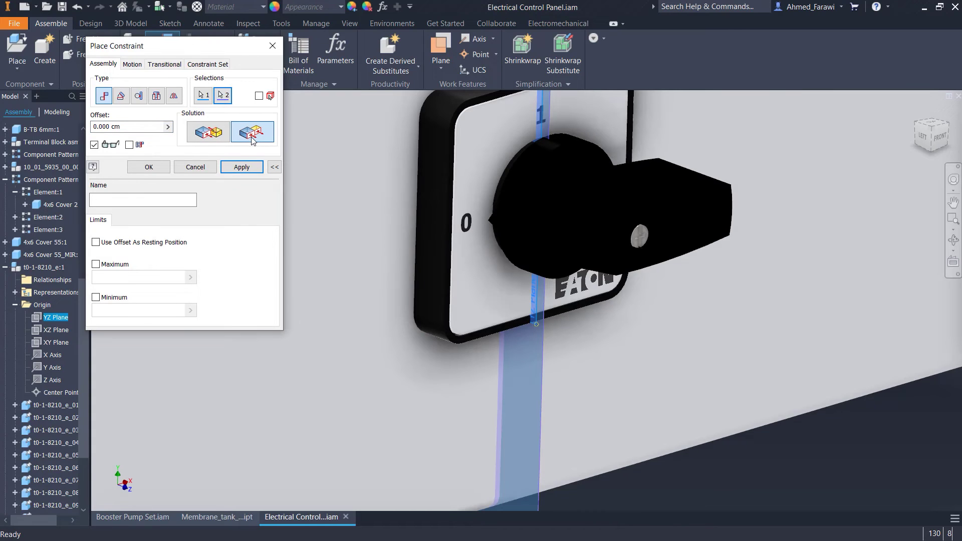
{"action": "left_click", "coordinate": [241, 166]}
{"action": "key", "text": "Escape"}
{"action": "scroll", "coordinate": [516, 314], "scroll_direction": "up", "scroll_amount": 5}
{"action": "middle_click_drag", "start_coordinate": [515, 314], "coordinate": [458, 318], "text": "shift"}
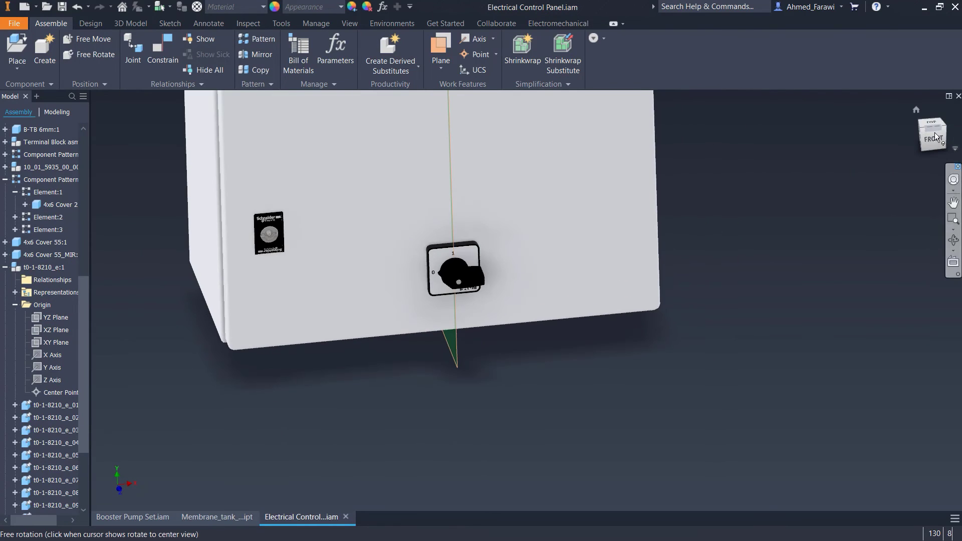
- Drag the selector switch higher up the door
{"action": "left_click", "coordinate": [917, 111]}
{"action": "scroll", "coordinate": [560, 387], "scroll_direction": "up", "scroll_amount": 5}
{"action": "mouse_move", "coordinate": [532, 346]}
{"action": "left_mouse_down"}
{"action": "mouse_move", "coordinate": [539, 225]}
{"action": "mouse_move", "coordinate": [555, 185]}
{"action": "left_mouse_up"}
{"action": "scroll", "coordinate": [580, 226], "scroll_direction": "up", "scroll_amount": 5}
{"action": "mouse_move", "coordinate": [580, 226]}
{"action": "middle_mouse_down", "text": "shift"}
{"action": "mouse_move", "coordinate": [304, 369]}
{"action": "mouse_move", "coordinate": [387, 273]}
{"action": "middle_mouse_up", "text": "shift"}
- Mirror the green and red panel light assemblies across the door's centre work plane
{"action": "left_click", "coordinate": [472, 248]}
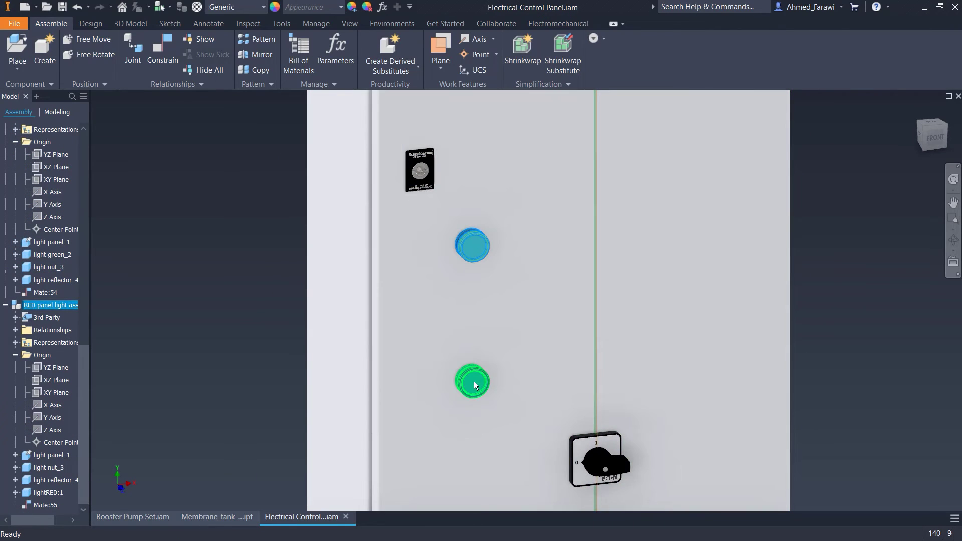
{"action": "left_click", "coordinate": [473, 382], "text": "ctrl"}
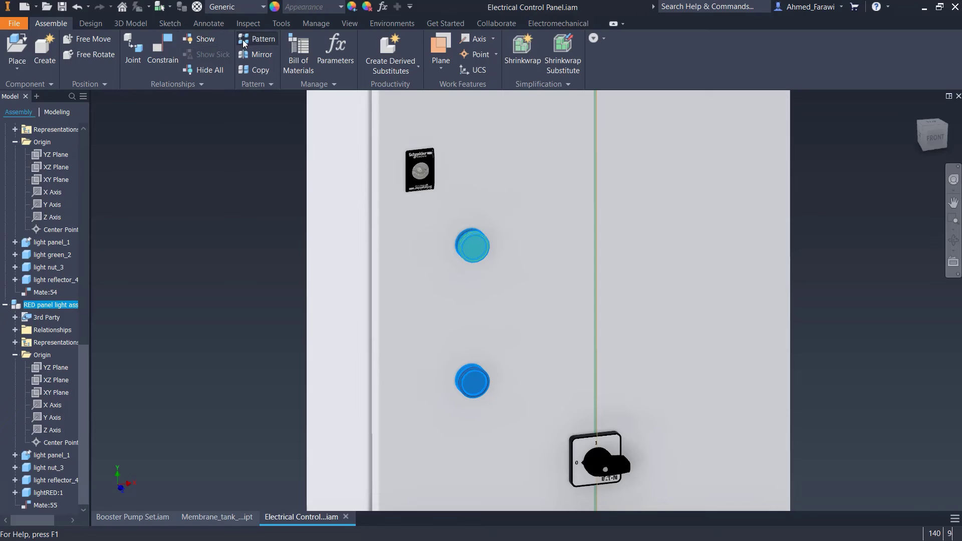
{"action": "left_click", "coordinate": [249, 55]}
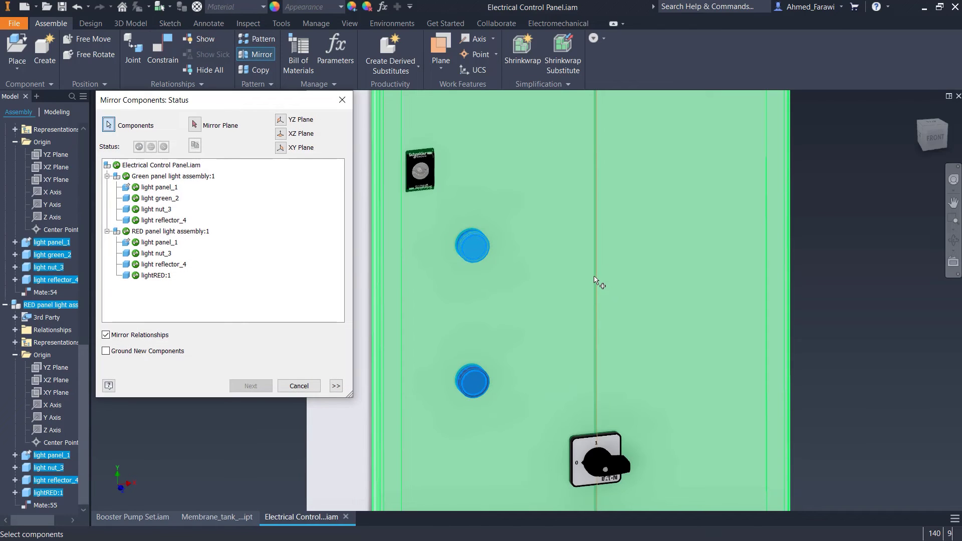
{"action": "key", "text": "F6"}
{"action": "left_click", "coordinate": [195, 125]}
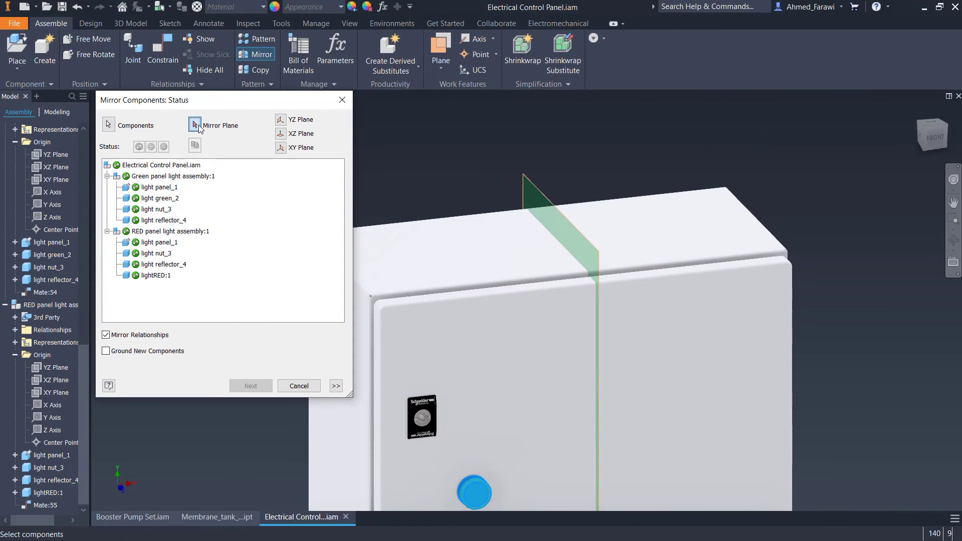
{"action": "left_click", "coordinate": [533, 192]}
{"action": "scroll", "coordinate": [532, 192], "scroll_direction": "down", "scroll_amount": 5}
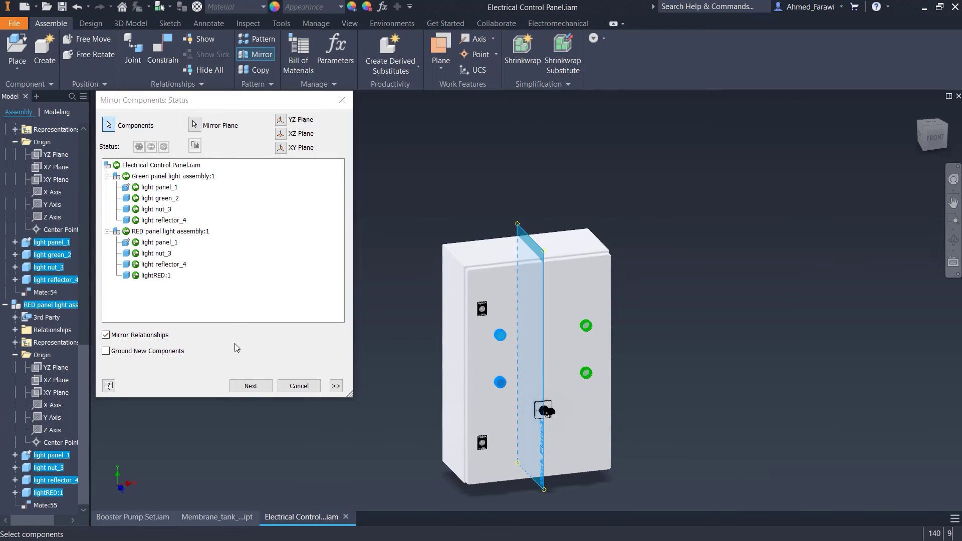
{"action": "left_click", "coordinate": [257, 388]}
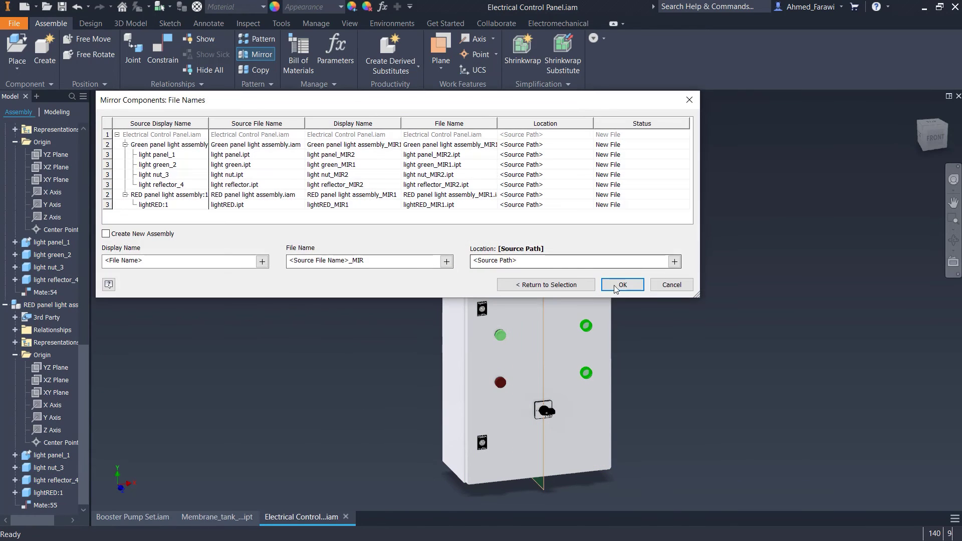
{"action": "left_click", "coordinate": [616, 286]}
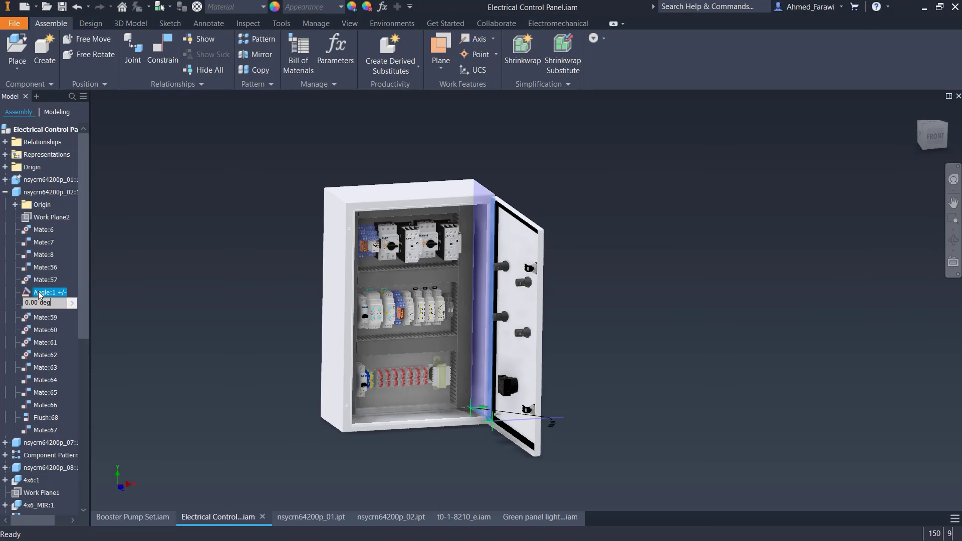
- Drive Angle:1 from 0 to 90 deg to swing the door, with 0.02 s pause delay
{"action": "right_click", "coordinate": [43, 294]}
{"action": "left_click", "coordinate": [59, 358]}
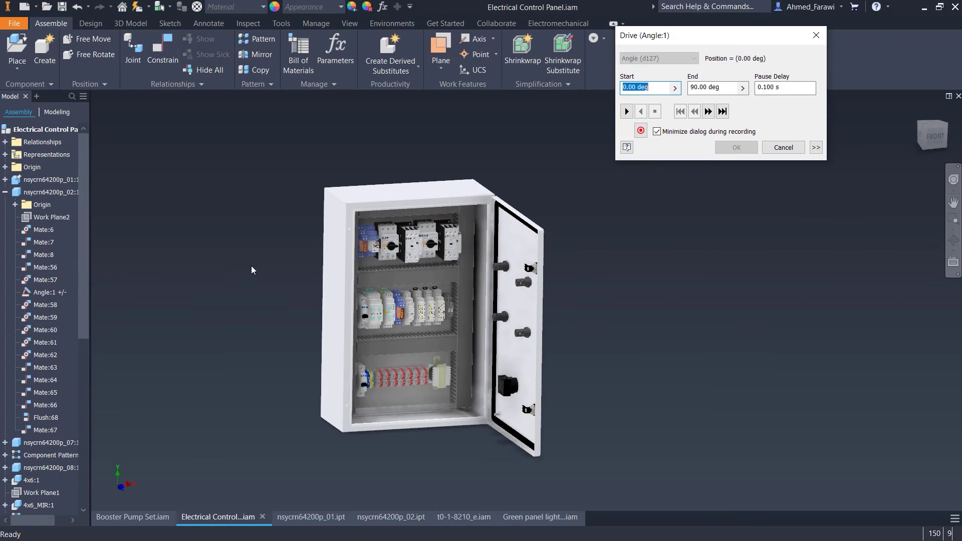
{"action": "left_click", "coordinate": [627, 112]}
{"action": "double_click", "coordinate": [772, 88]}
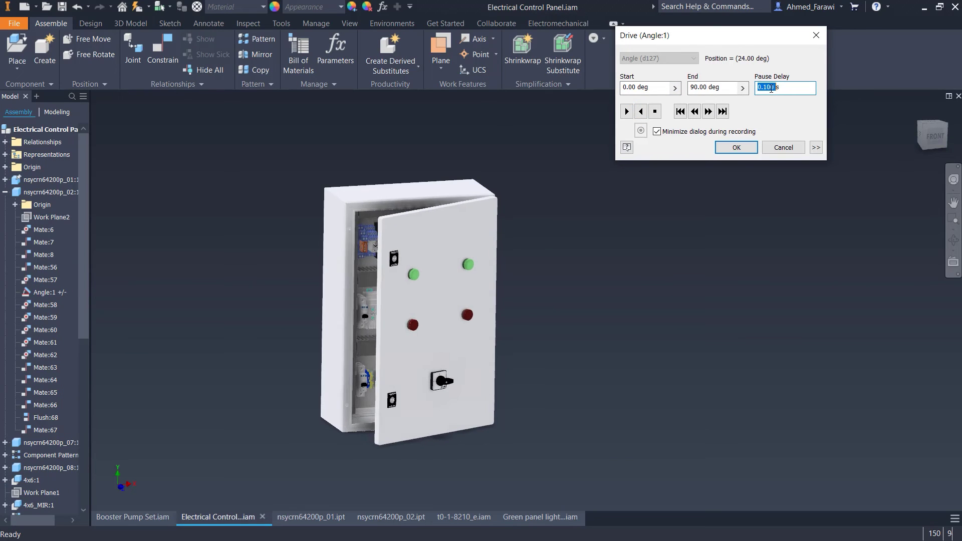
{"action": "type", "text": "0.02"}
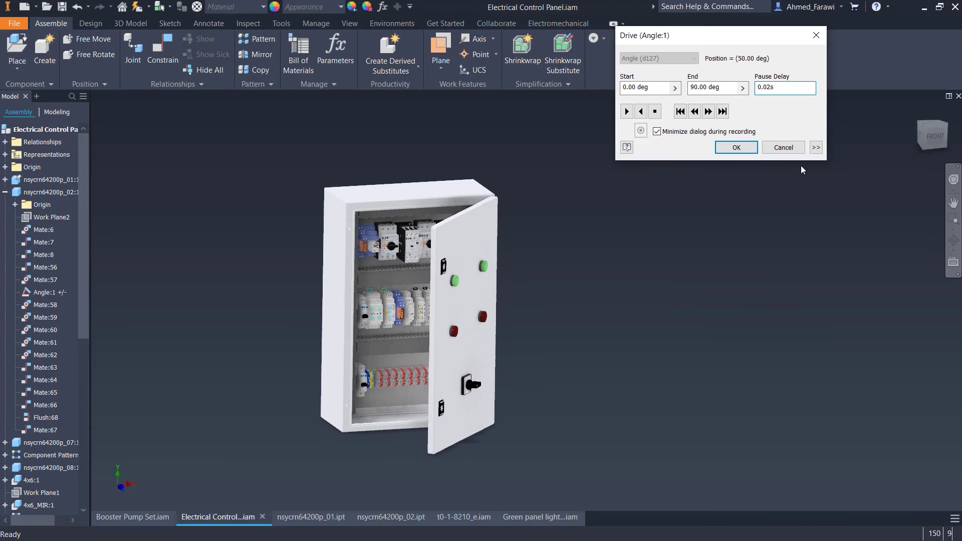